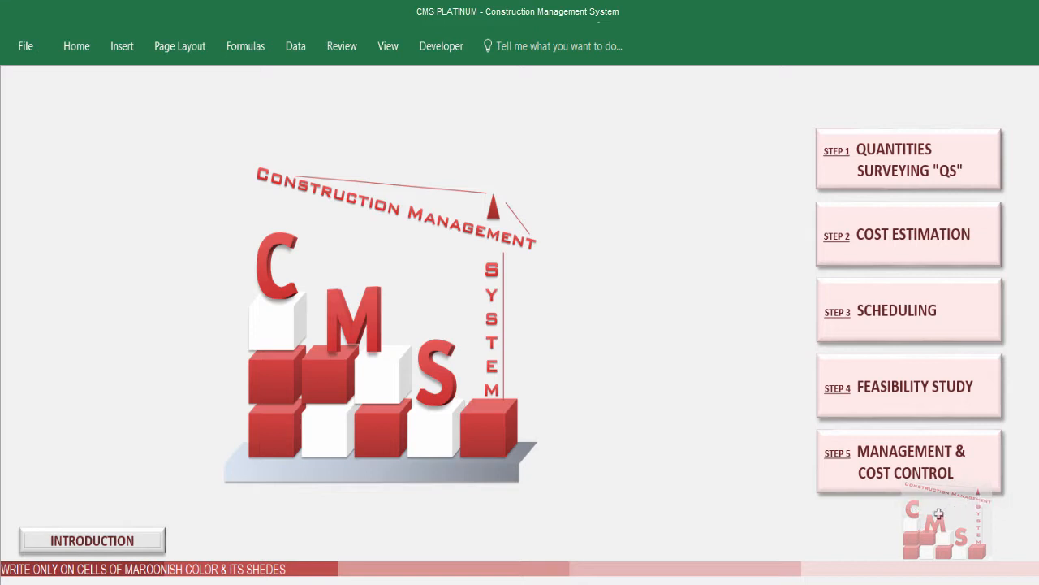
- Open the Earned Value sheet of Management & Cost Control and run its first processing step
{"action": "left_click", "coordinate": [972, 481]}
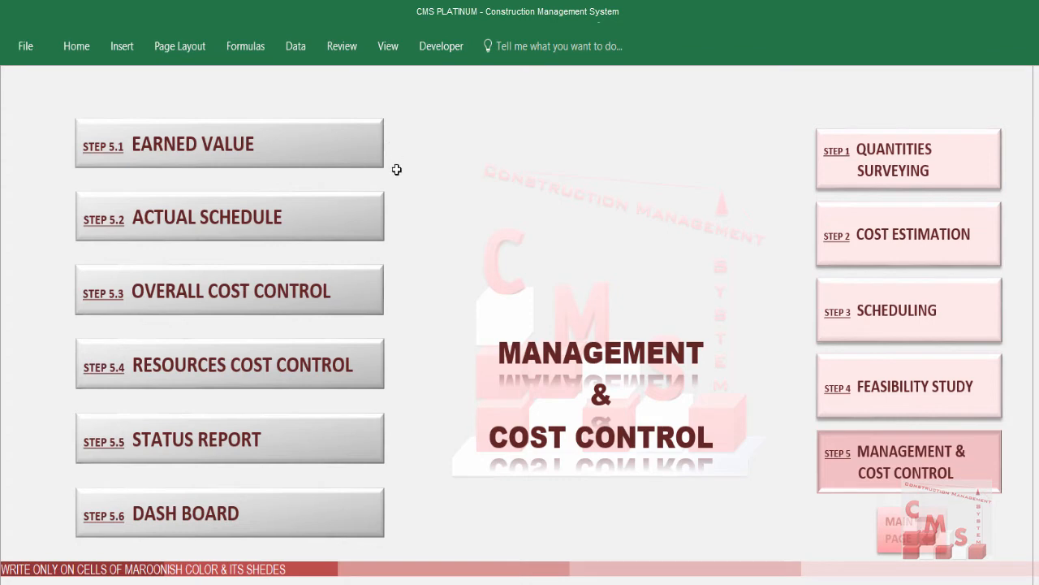
{"action": "left_click", "coordinate": [307, 153]}
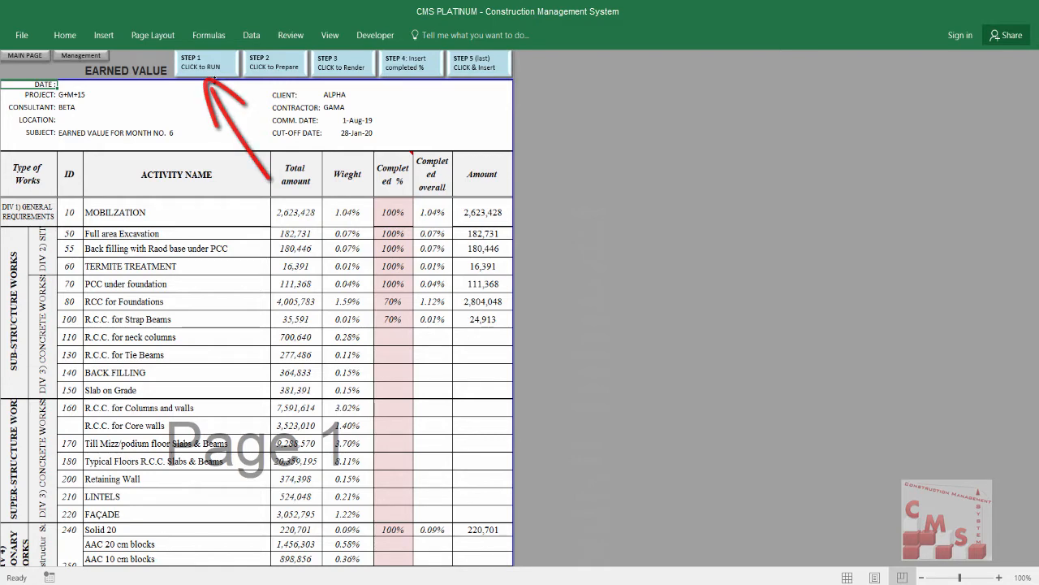
{"action": "left_click", "coordinate": [207, 65]}
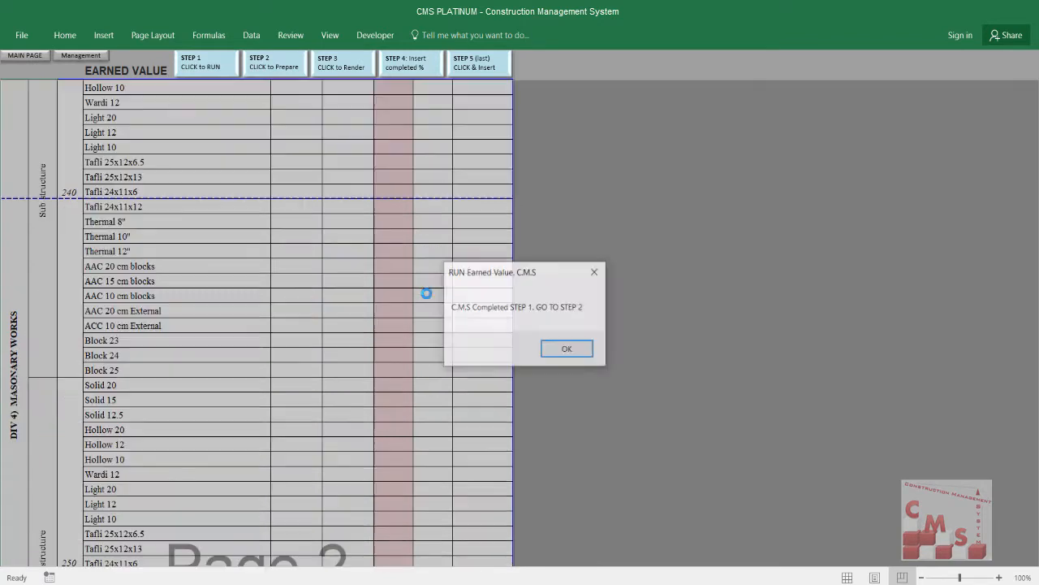
{"action": "left_click", "coordinate": [568, 349]}
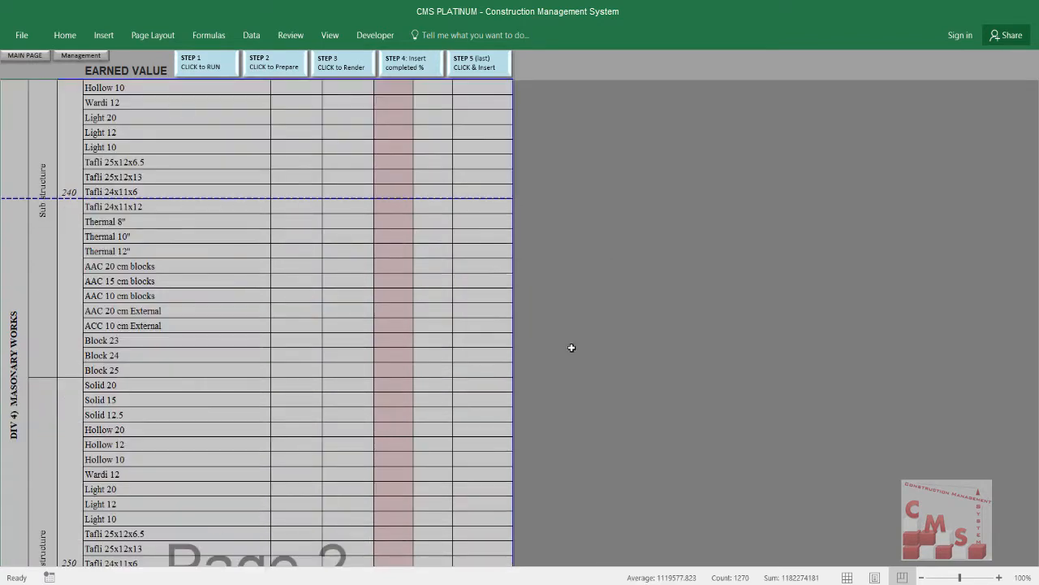
- Prepare the earned value sheet with its second processing step
{"action": "left_click", "coordinate": [260, 67]}
{"action": "left_click", "coordinate": [574, 355]}
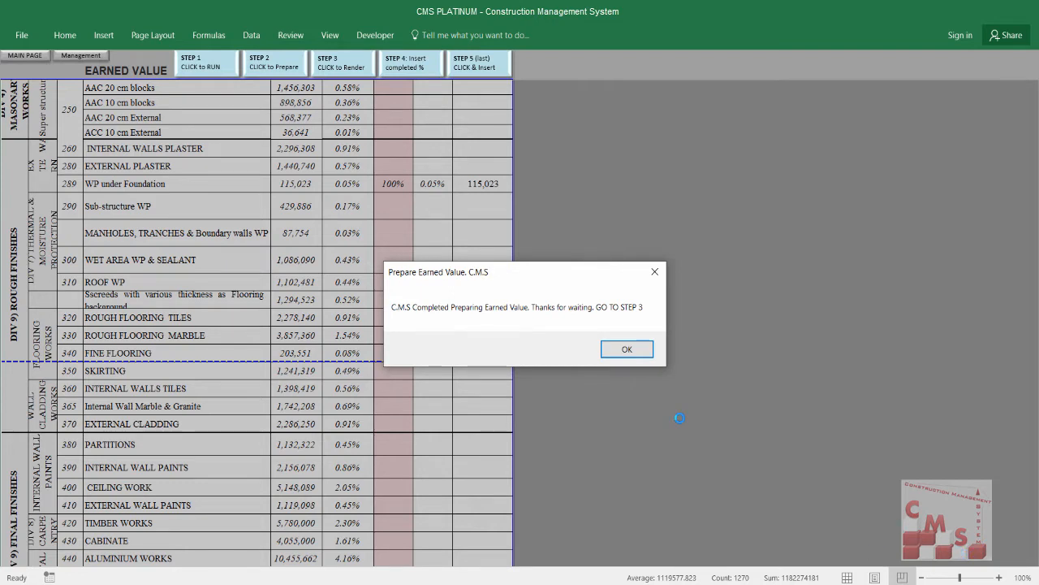
{"action": "left_click", "coordinate": [616, 348]}
- Render the earned value sheet with its third processing step
{"action": "left_click", "coordinate": [350, 65]}
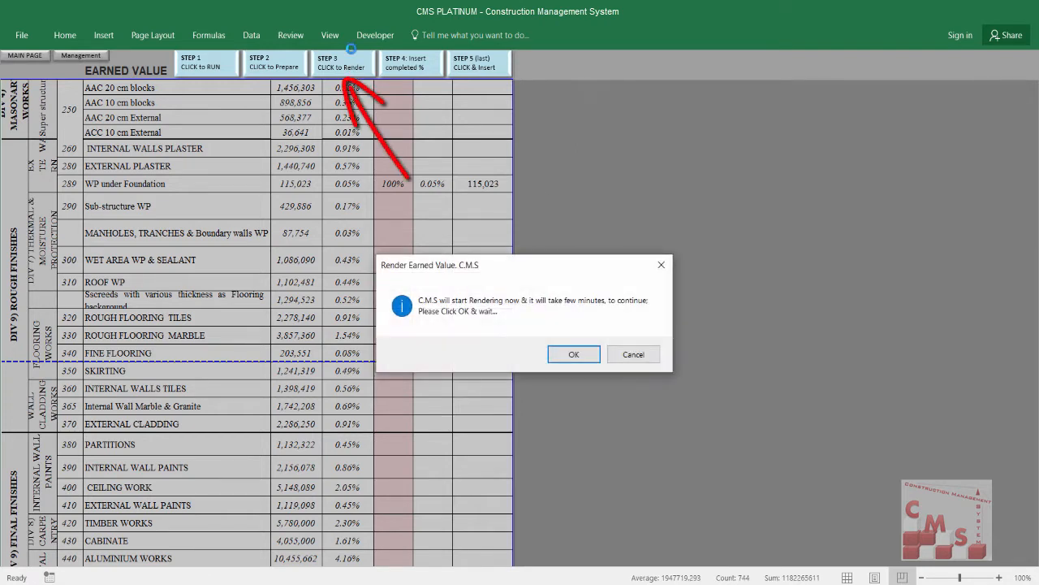
{"action": "left_click", "coordinate": [567, 355]}
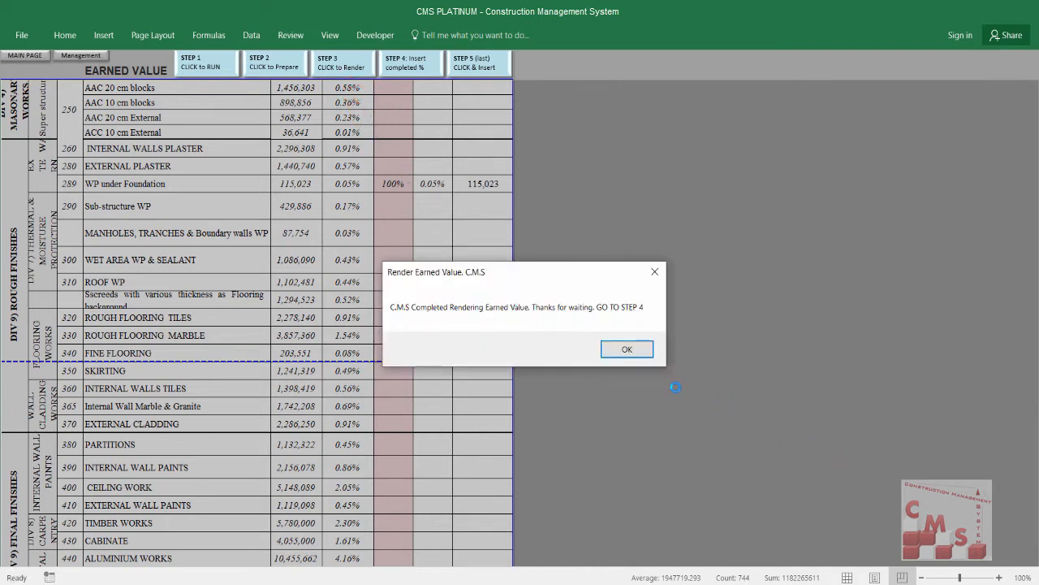
{"action": "left_click", "coordinate": [643, 354]}
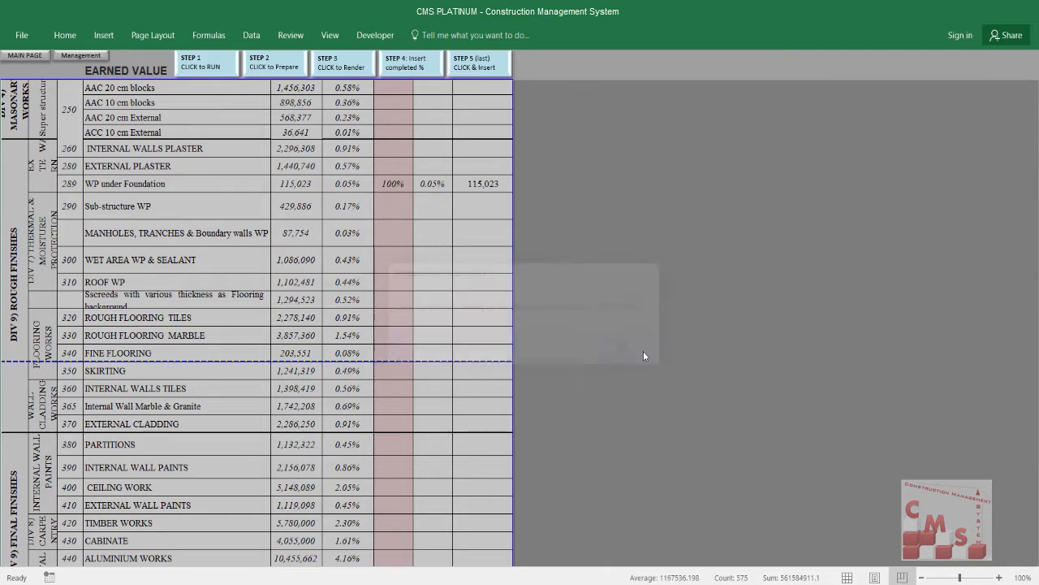
- Go to the completed percentage entries and set the Mobilization activity to 100%
{"action": "left_click", "coordinate": [406, 67]}
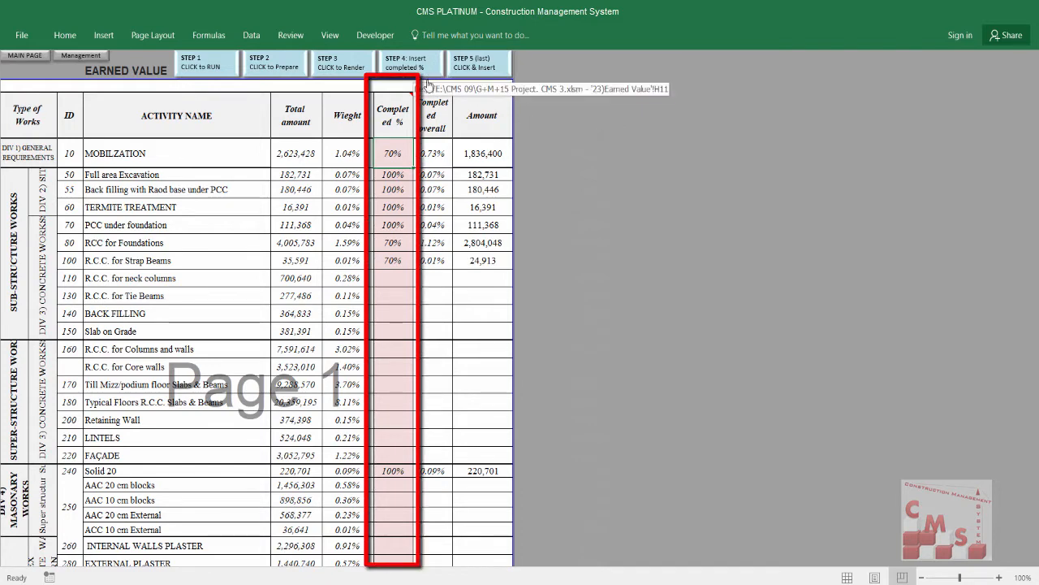
{"action": "left_click_drag", "start_coordinate": [394, 154], "coordinate": [393, 351]}
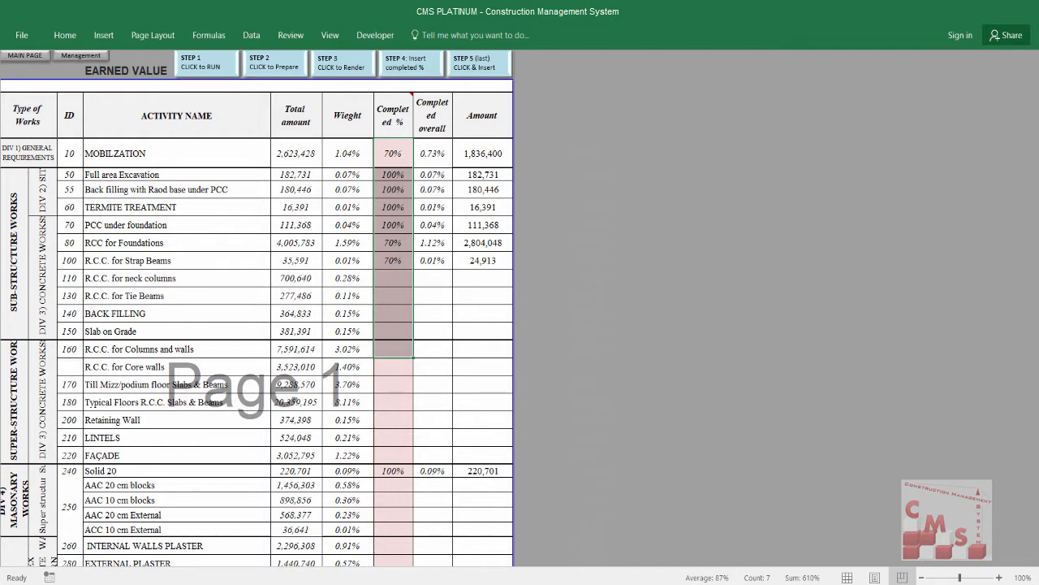
{"action": "left_click", "coordinate": [395, 163]}
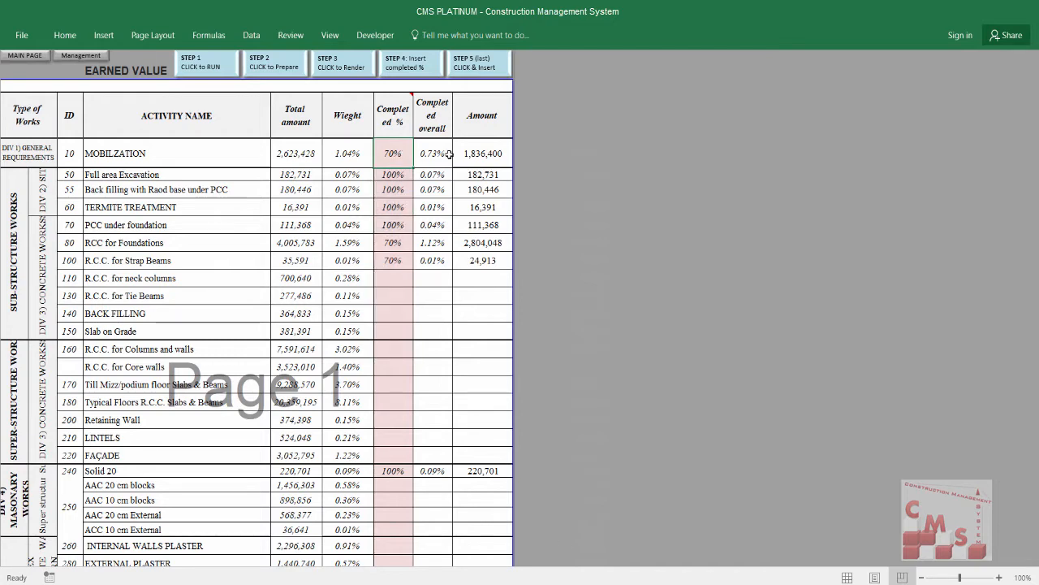
{"action": "type", "text": "100"}
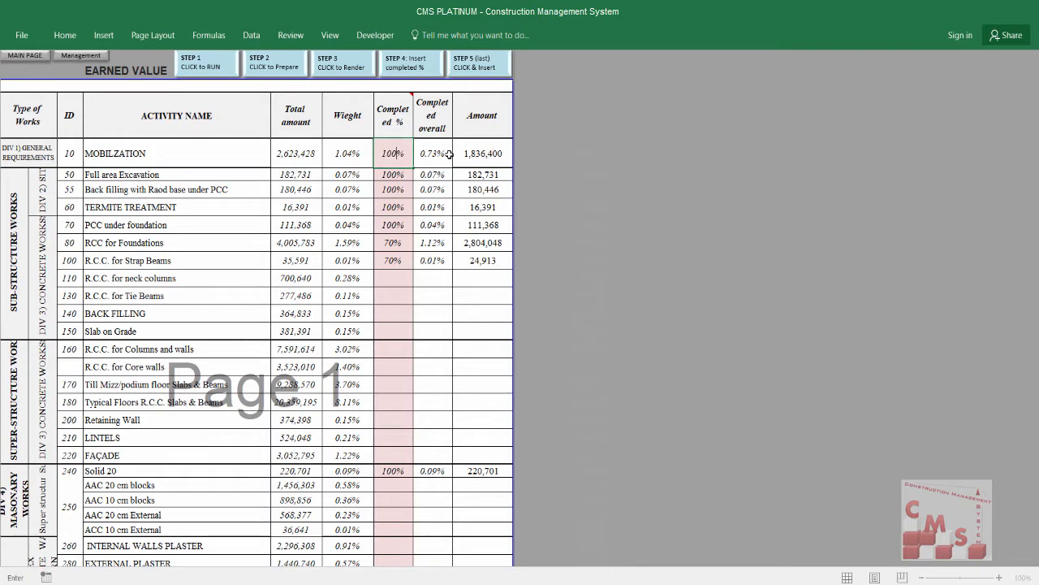
{"action": "key", "text": "Return"}
- Set the completed percentage of RCC for Foundations and R.C.C. for Strap Beams to 100% each
{"action": "key", "text": "Down"}
{"action": "key", "text": "Down"}
{"action": "key", "text": "Down"}
{"action": "key", "text": "Down"}
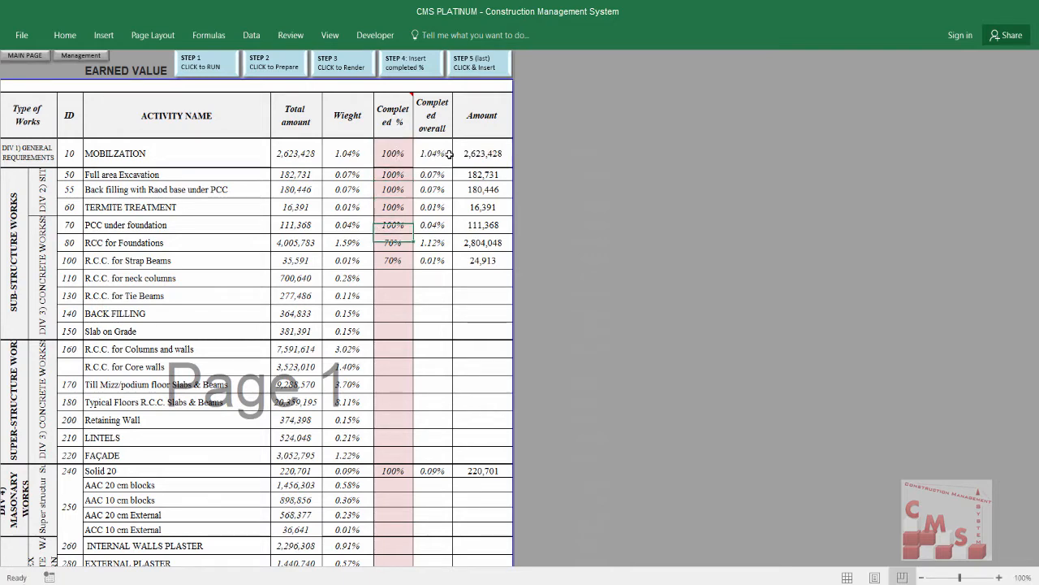
{"action": "type", "text": "100"}
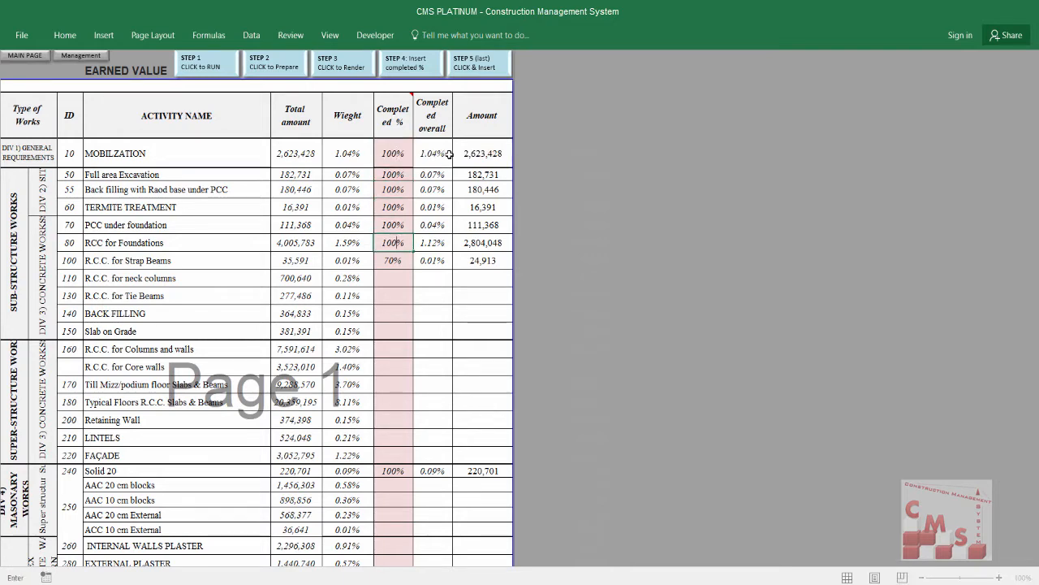
{"action": "key", "text": "Return"}
{"action": "type", "text": "1"}
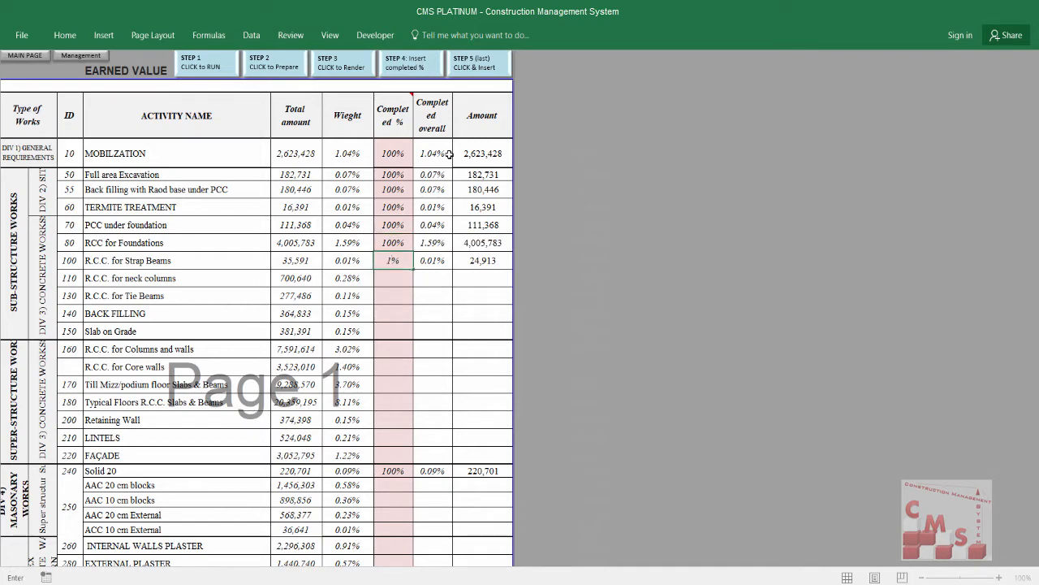
{"action": "type", "text": "00"}
{"action": "key", "text": "Return"}
- Set the completed percentage of WP under Foundation to 100%
{"action": "scroll", "coordinate": [449, 155], "scroll_direction": "down", "scroll_amount": 3}
{"action": "left_click", "coordinate": [392, 411]}
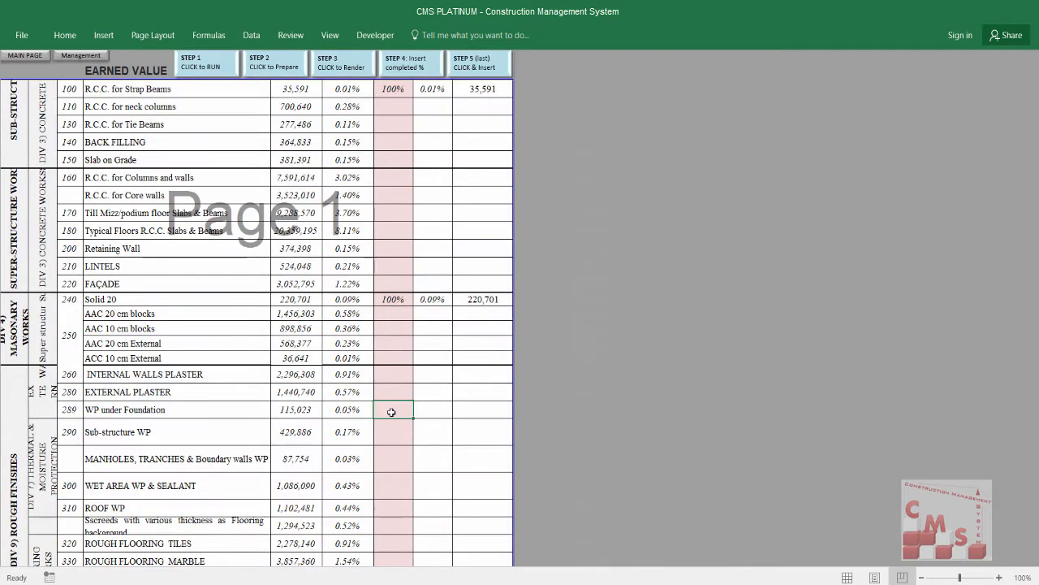
{"action": "type", "text": "100"}
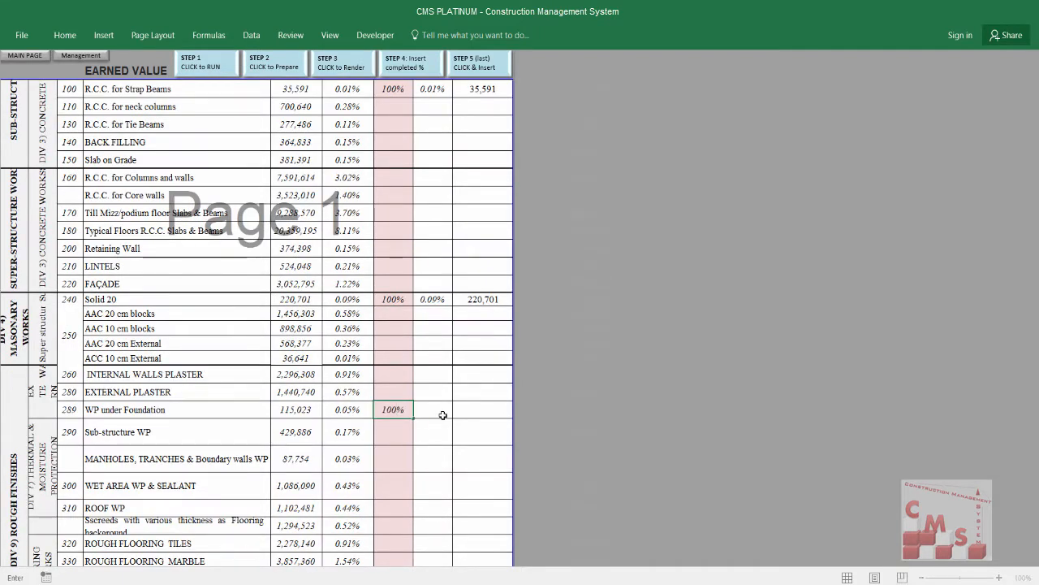
{"action": "key", "text": "Return"}
- Set the completed percentage of the Water Supplies & Sanitary activity to 4%
{"action": "scroll", "coordinate": [442, 415], "scroll_direction": "down", "scroll_amount": 7}
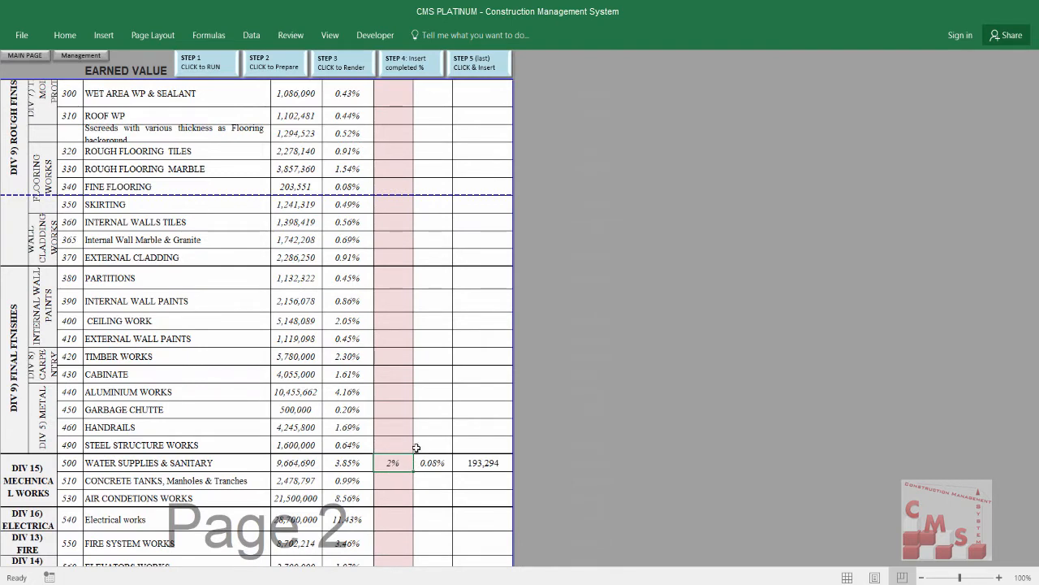
{"action": "type", "text": "4"}
{"action": "key", "text": "Return"}
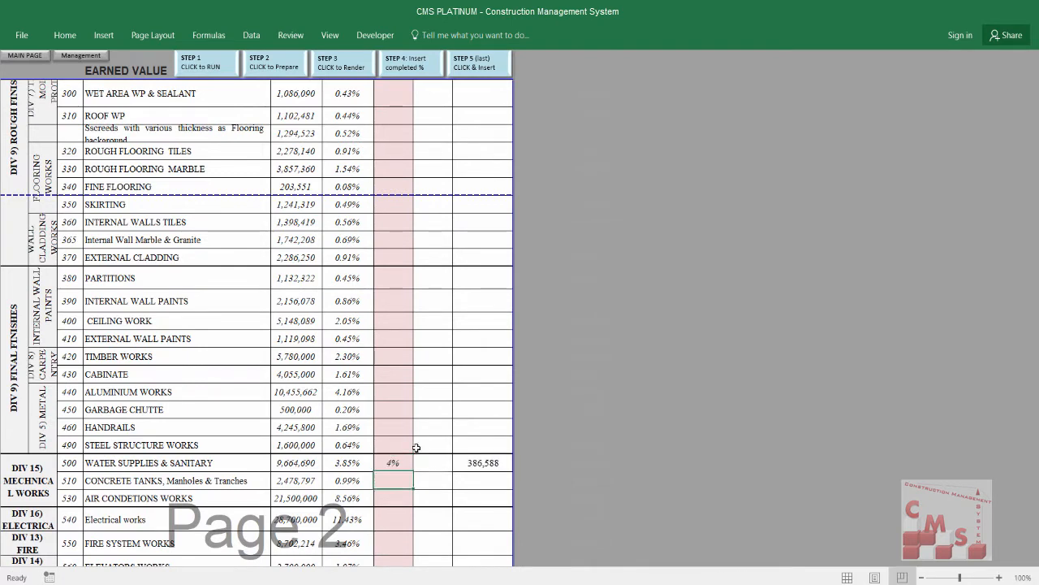
- Examine the Project Over head & Preliminaries percentage and the cumulative, previous-month and current-month earned value totals
{"action": "scroll", "coordinate": [385, 366], "scroll_direction": "down", "scroll_amount": 5}
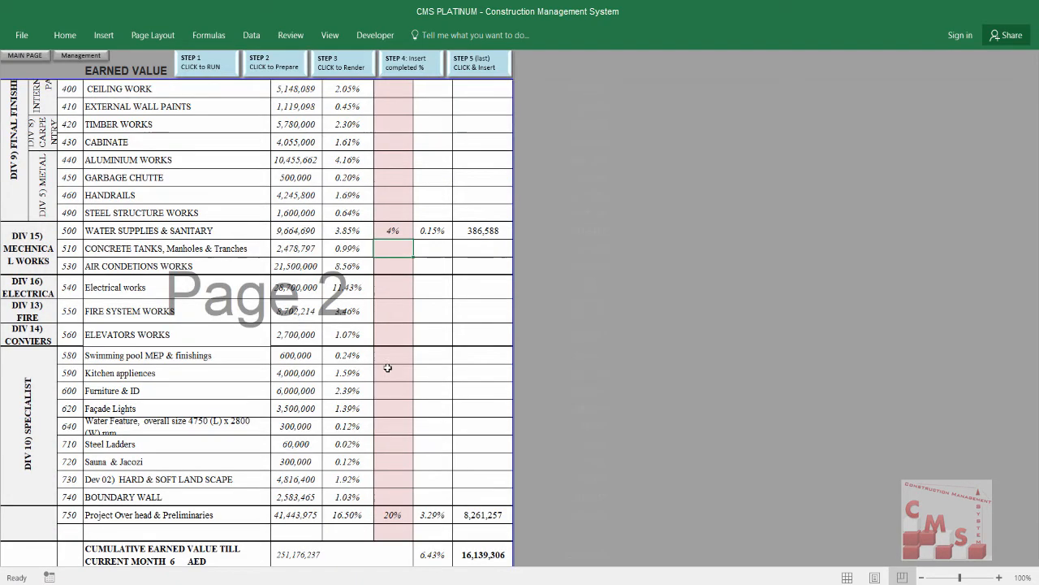
{"action": "left_click", "coordinate": [236, 465]}
{"action": "left_click", "coordinate": [393, 463]}
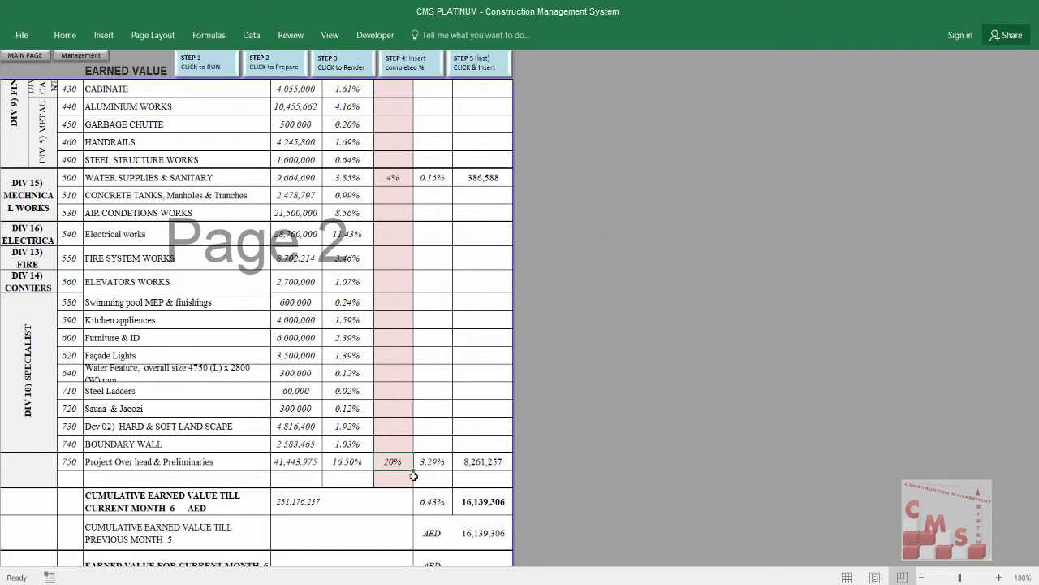
{"action": "scroll", "coordinate": [357, 407], "scroll_direction": "down", "scroll_amount": 3}
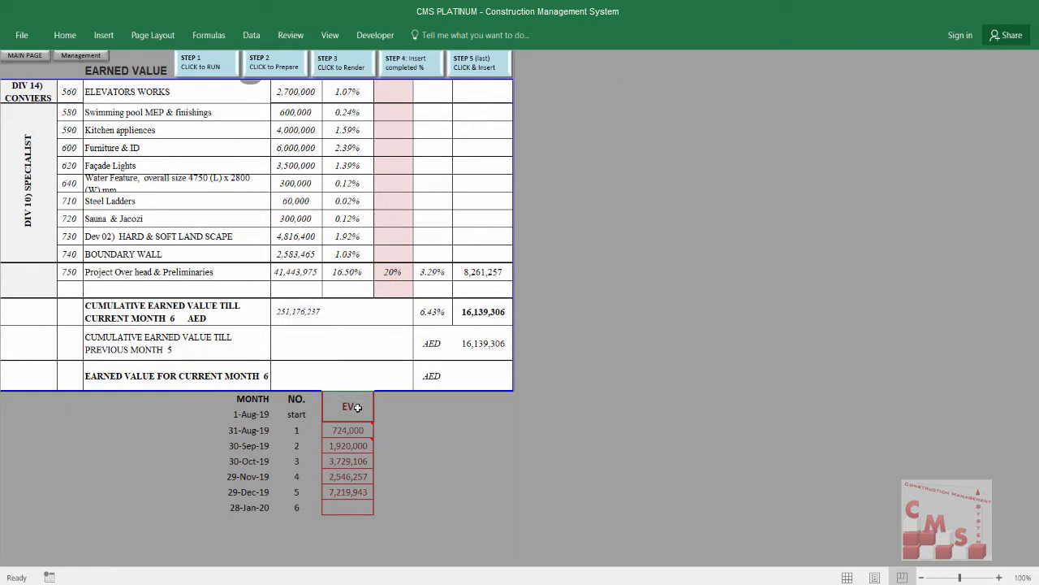
{"action": "scroll", "coordinate": [564, 408], "scroll_direction": "up", "scroll_amount": 3}
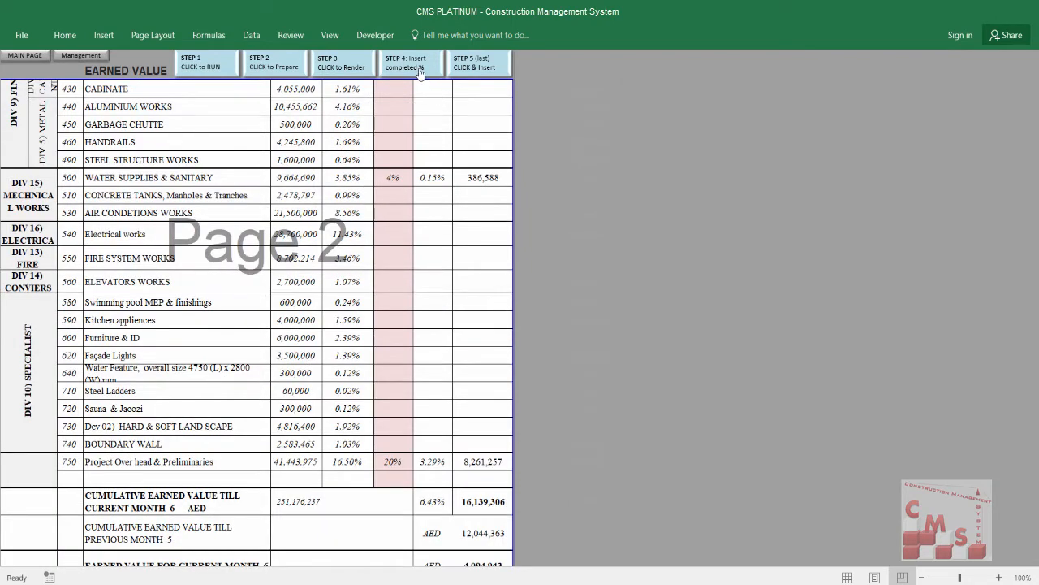
{"action": "scroll", "coordinate": [443, 318], "scroll_direction": "down", "scroll_amount": 1}
{"action": "scroll", "coordinate": [447, 332], "scroll_direction": "up", "scroll_amount": 1}
{"action": "scroll", "coordinate": [475, 472], "scroll_direction": "down", "scroll_amount": 1}
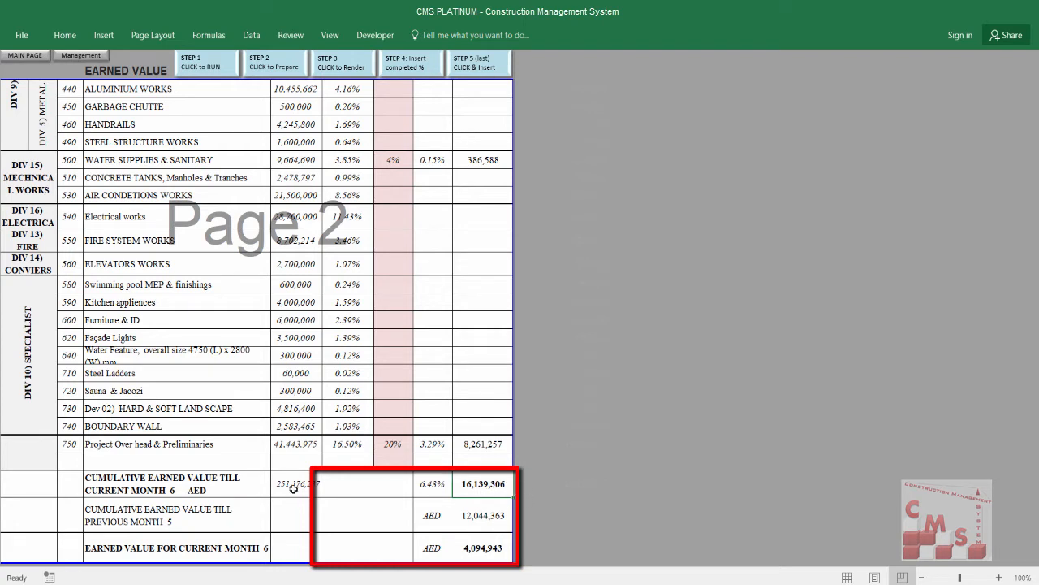
{"action": "left_click", "coordinate": [433, 485]}
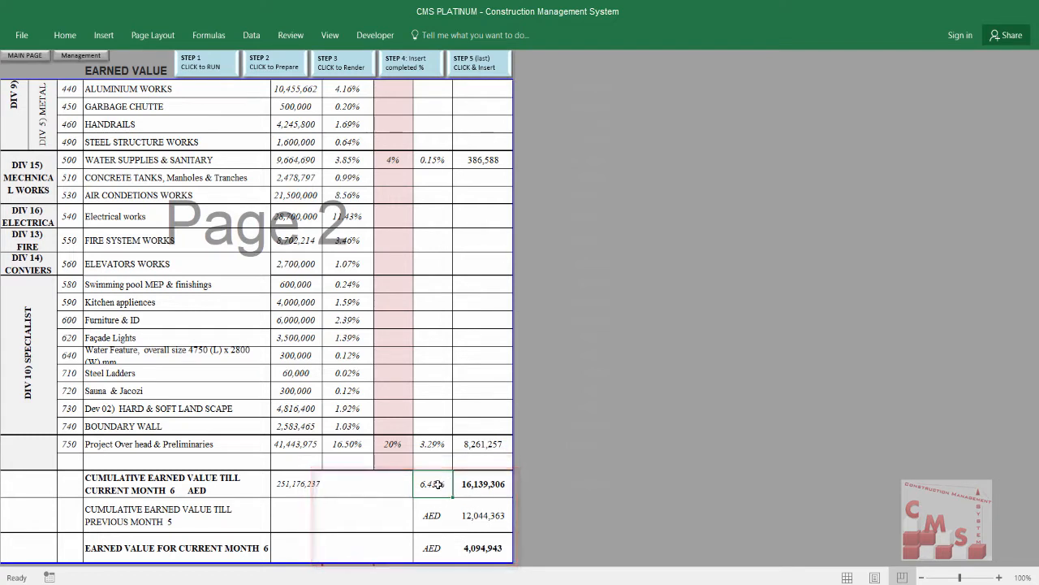
{"action": "left_click", "coordinate": [485, 519]}
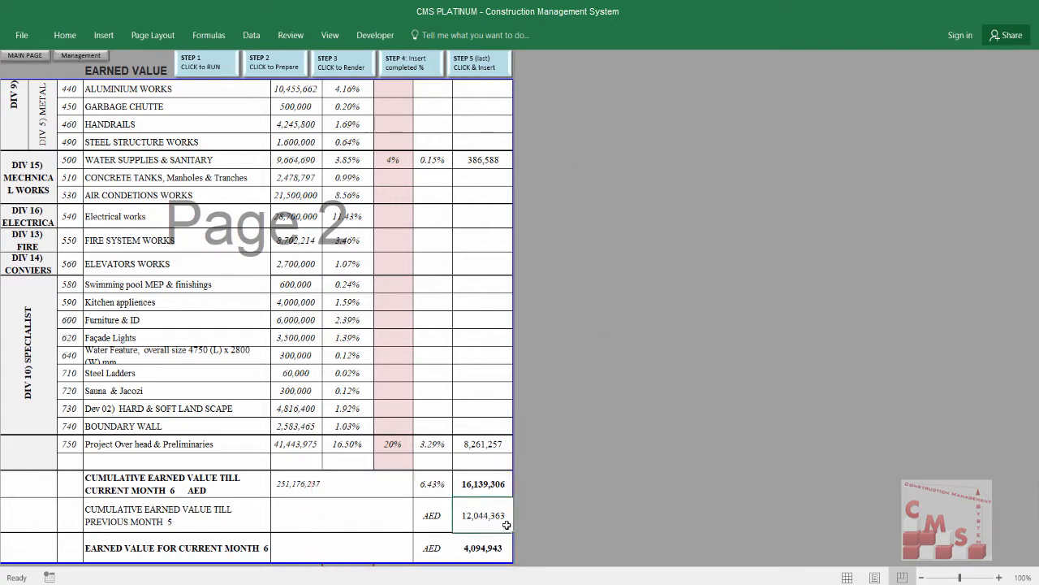
{"action": "left_click", "coordinate": [506, 552]}
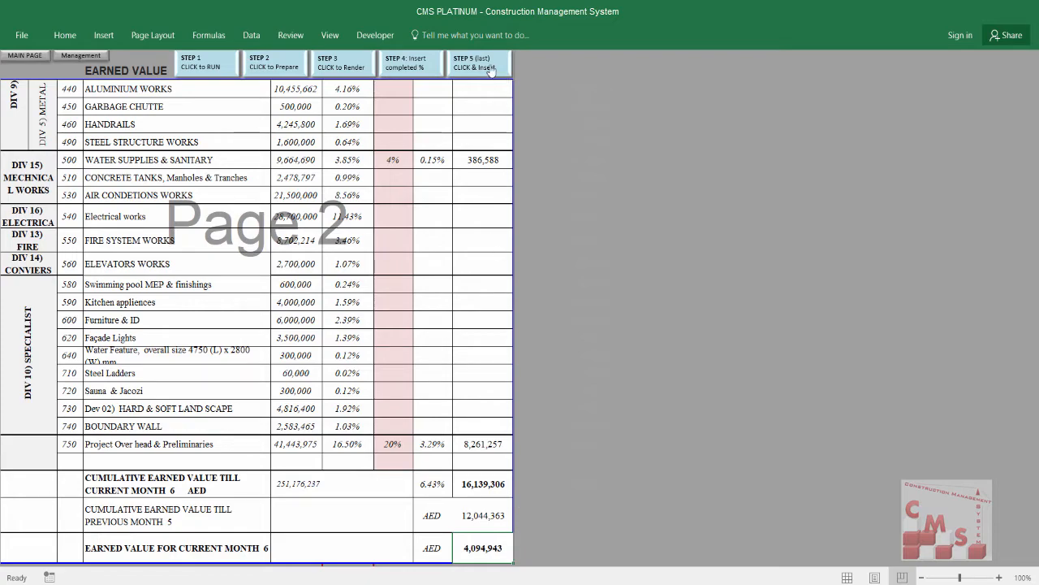
- Enter 4094943 as the EV for month 6 (28-Jan-20) in the monthly table below the totals
{"action": "scroll", "coordinate": [463, 281], "scroll_direction": "down", "scroll_amount": 2}
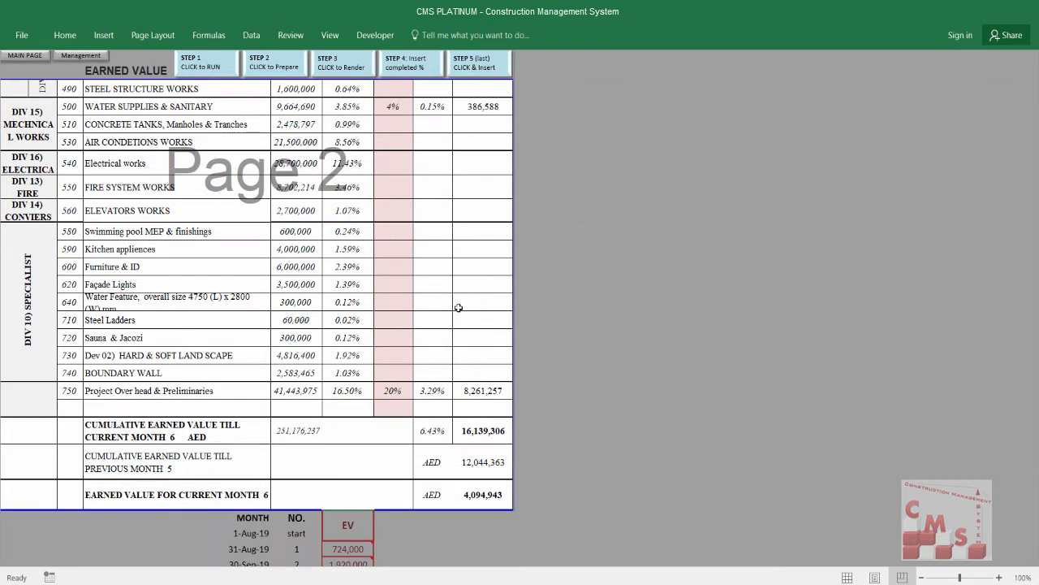
{"action": "scroll", "coordinate": [469, 397], "scroll_direction": "down", "scroll_amount": 1}
{"action": "mouse_move", "coordinate": [355, 447]}
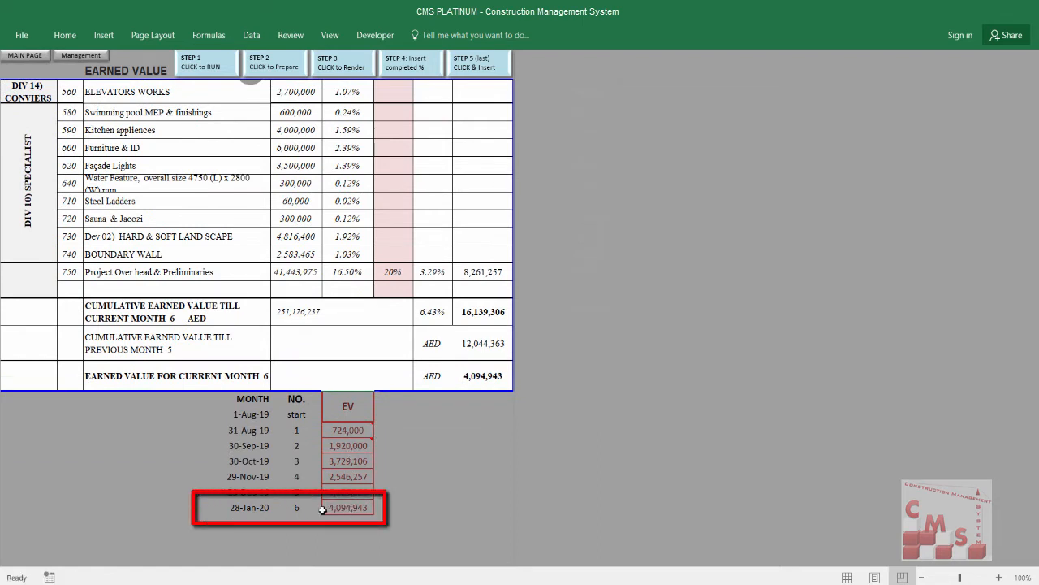
{"action": "left_click", "coordinate": [349, 511]}
{"action": "type", "text": "4,0"}
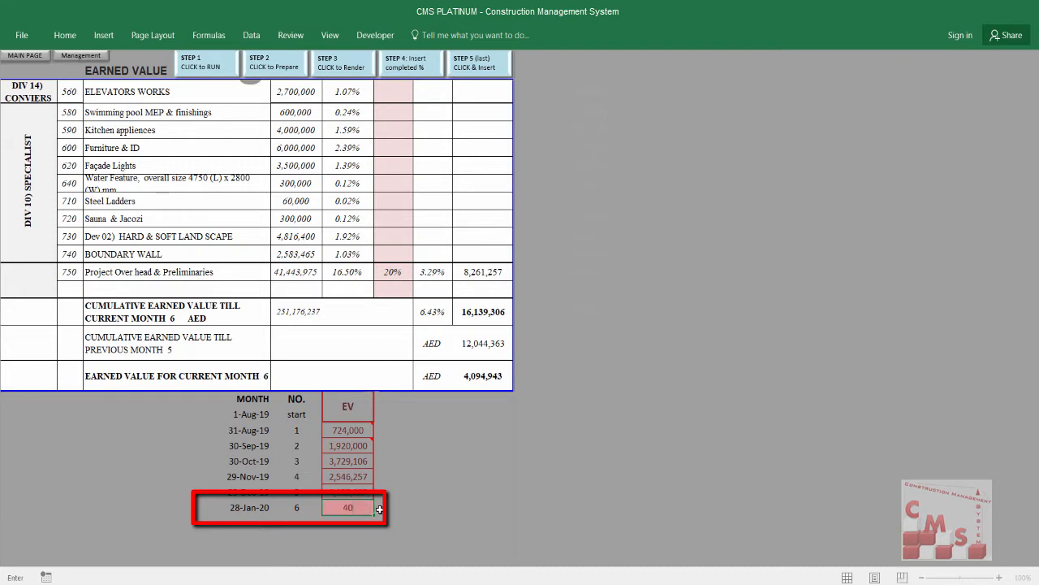
{"action": "type", "text": "94,"}
{"action": "type", "text": "9494"}
{"action": "type", "text": "3"}
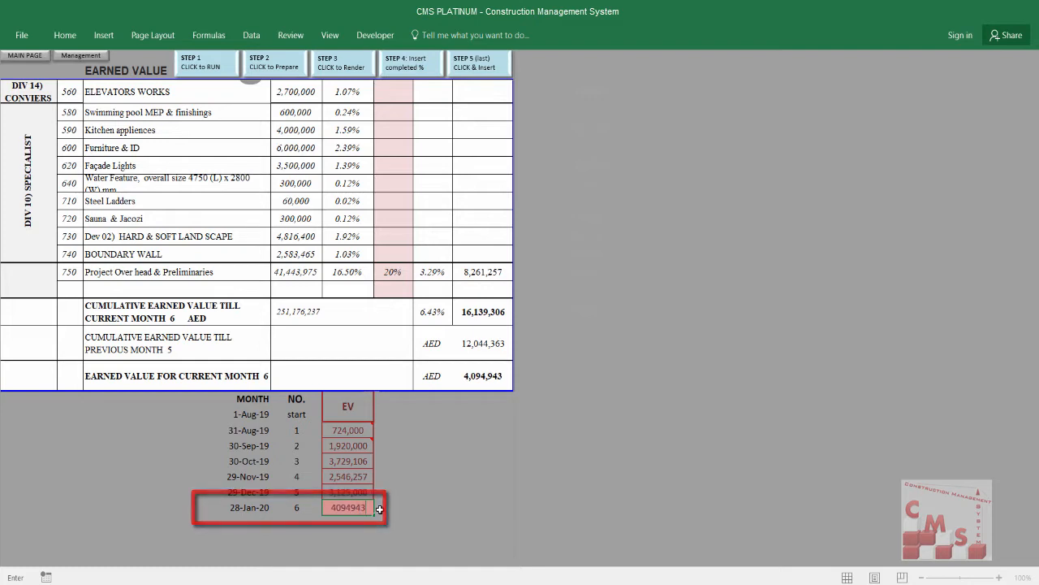
{"action": "key", "text": "Return"}
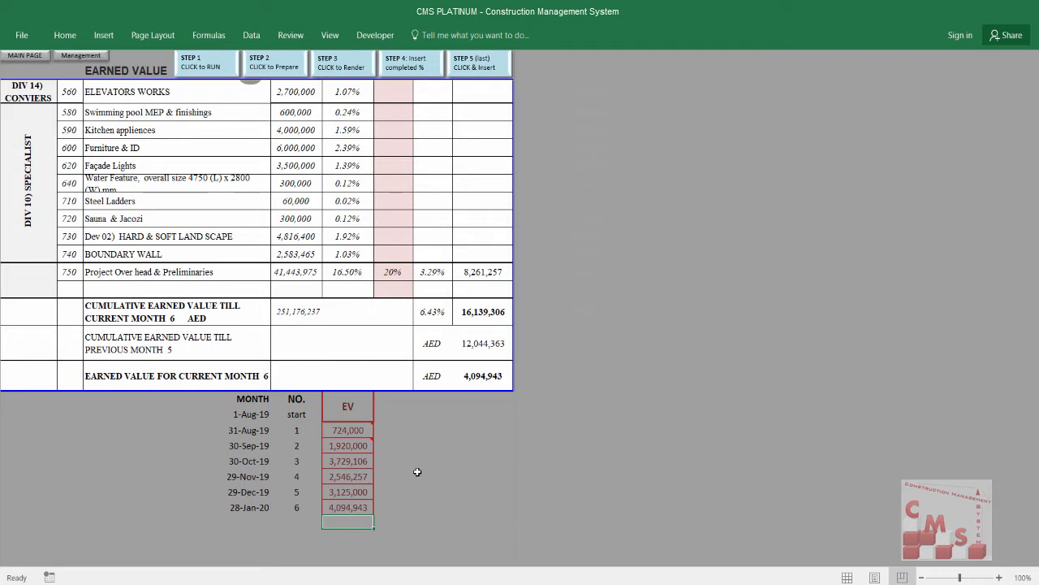
- Open the Actual Schedule sheet and select the Actual / Recovery start and finish dates from Mobilization downward
{"action": "left_click", "coordinate": [72, 55]}
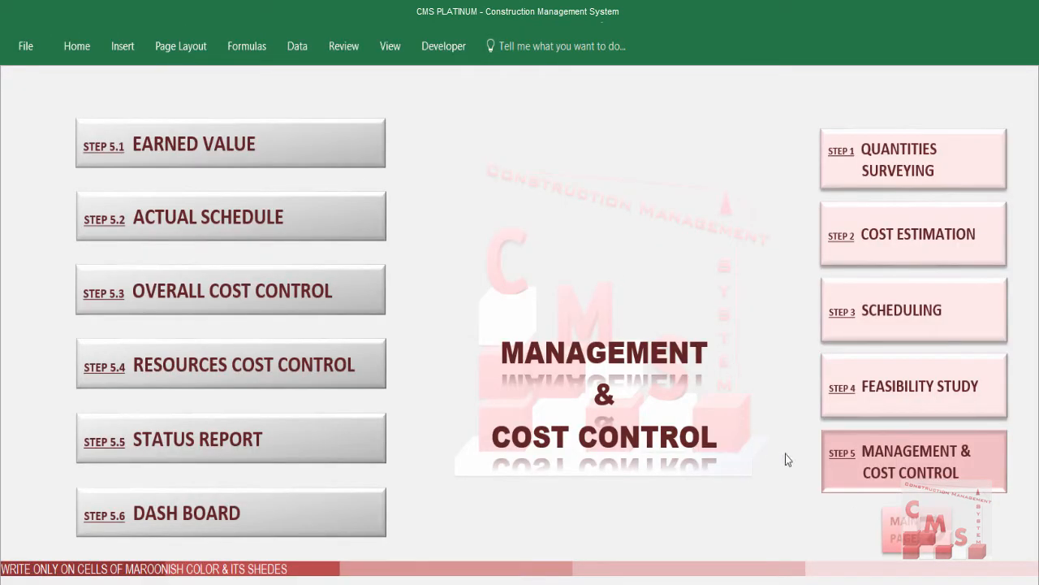
{"action": "left_click", "coordinate": [370, 232]}
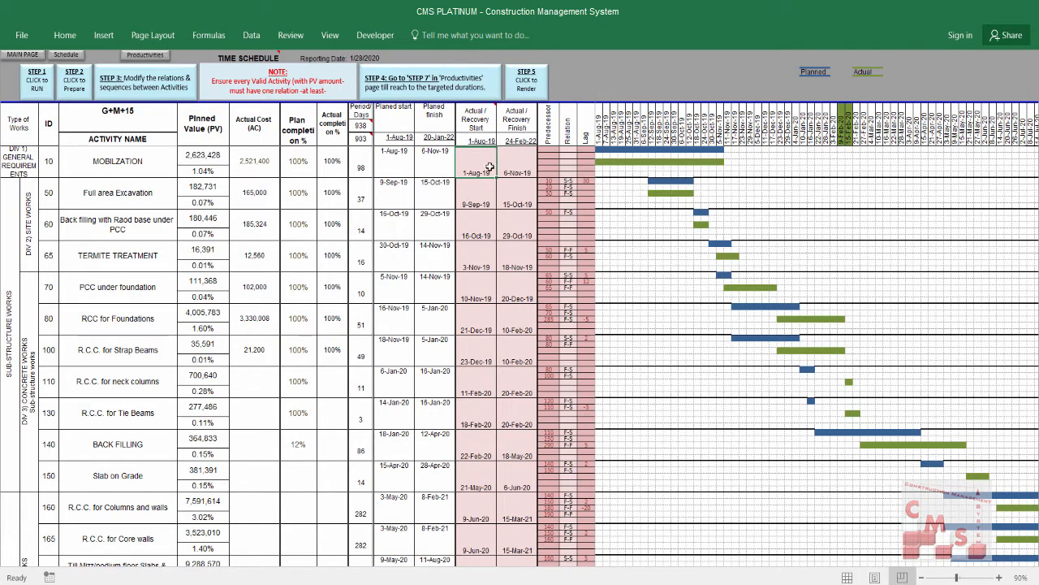
{"action": "left_click_drag", "start_coordinate": [487, 167], "coordinate": [515, 553]}
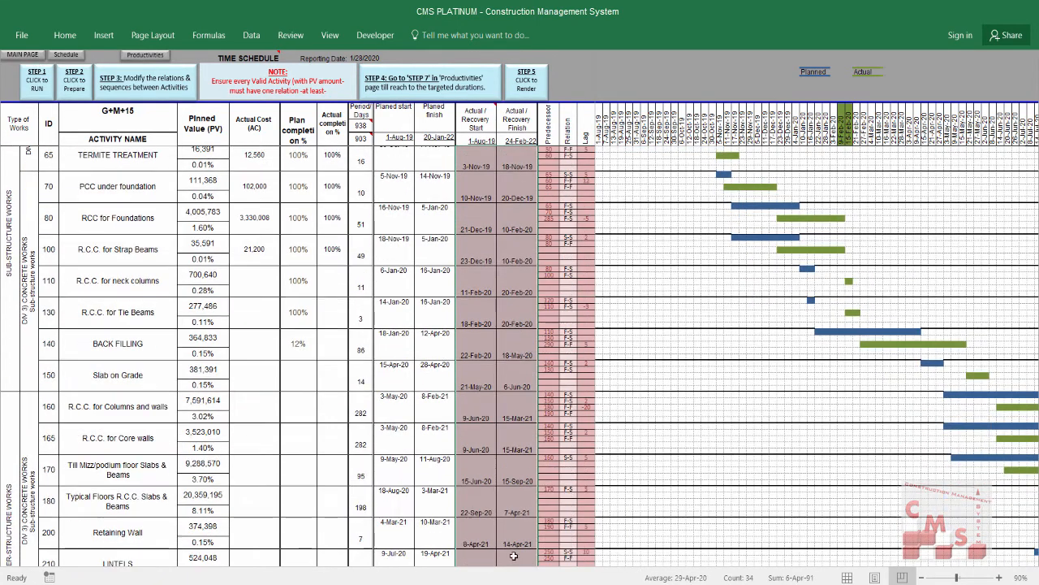
- Compare the planned finish with the Actual / Recovery finish of the RCC for Foundations activity in the time schedule
{"action": "scroll", "coordinate": [513, 358], "scroll_direction": "up", "scroll_amount": 1}
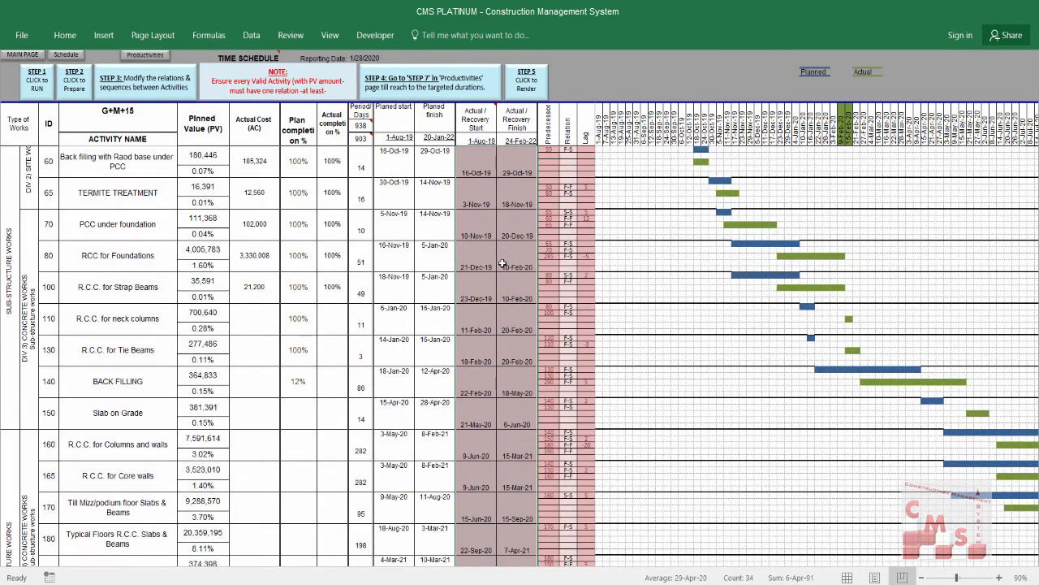
{"action": "left_click", "coordinate": [494, 230]}
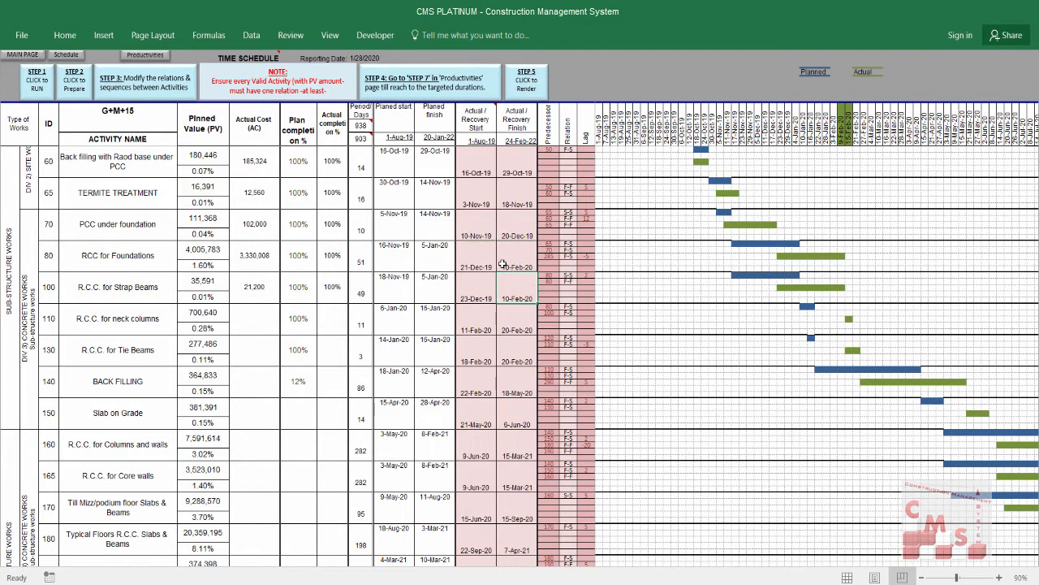
{"action": "left_click", "coordinate": [511, 292]}
{"action": "scroll", "coordinate": [645, 380], "scroll_direction": "up", "scroll_amount": 1}
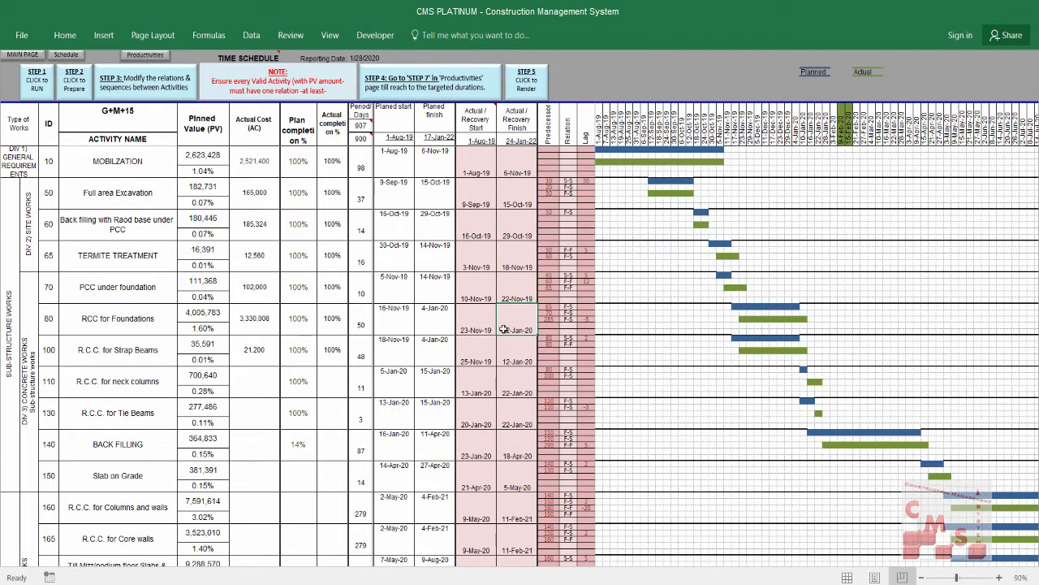
{"action": "left_click", "coordinate": [444, 324]}
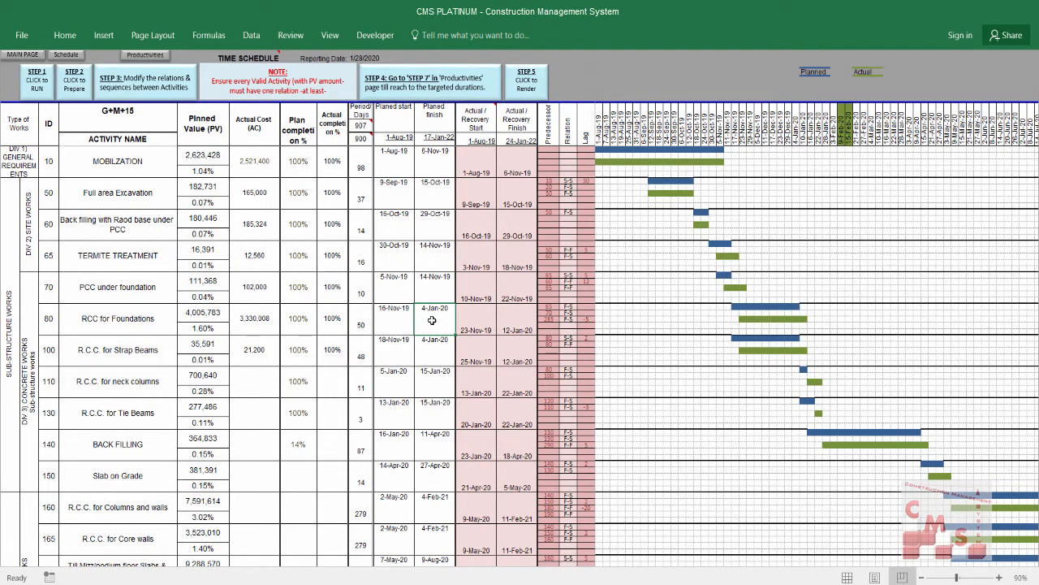
{"action": "left_click", "coordinate": [516, 326]}
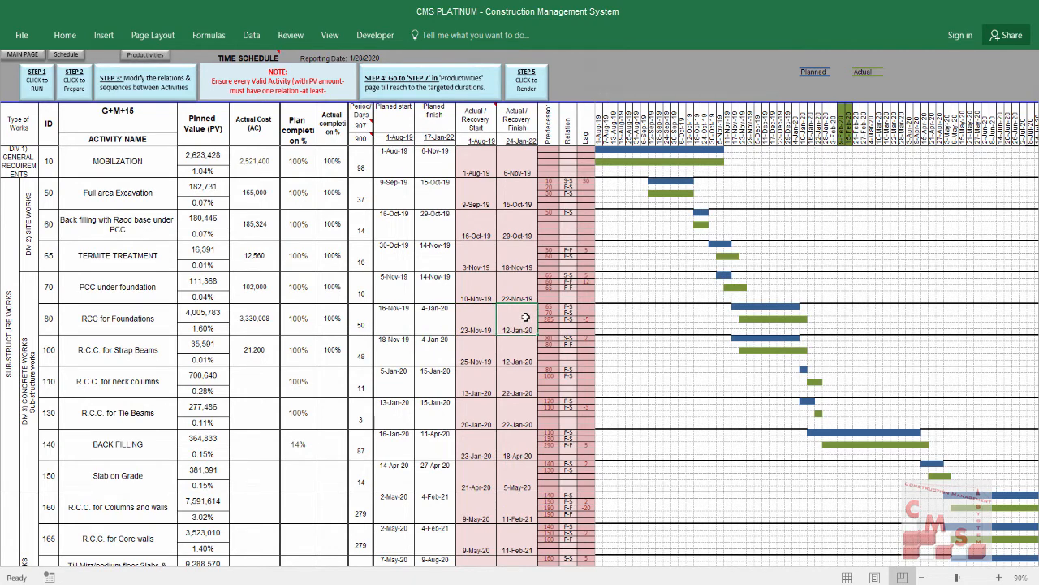
{"action": "left_click", "coordinate": [426, 326]}
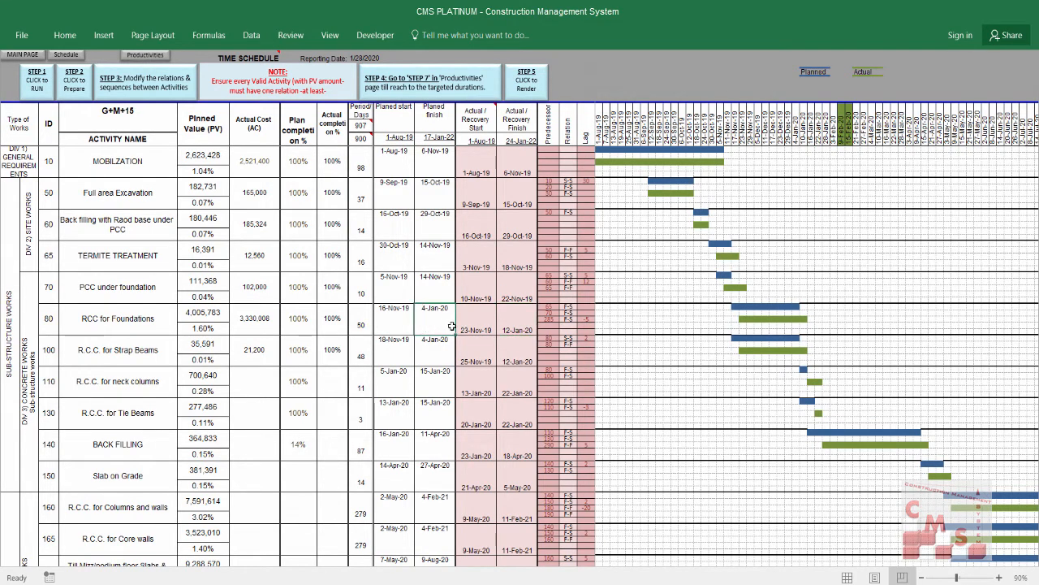
- Set the Actual / Recovery finish date of the RCC for Foundations activity to 18-Jan-20
{"action": "left_click", "coordinate": [516, 324]}
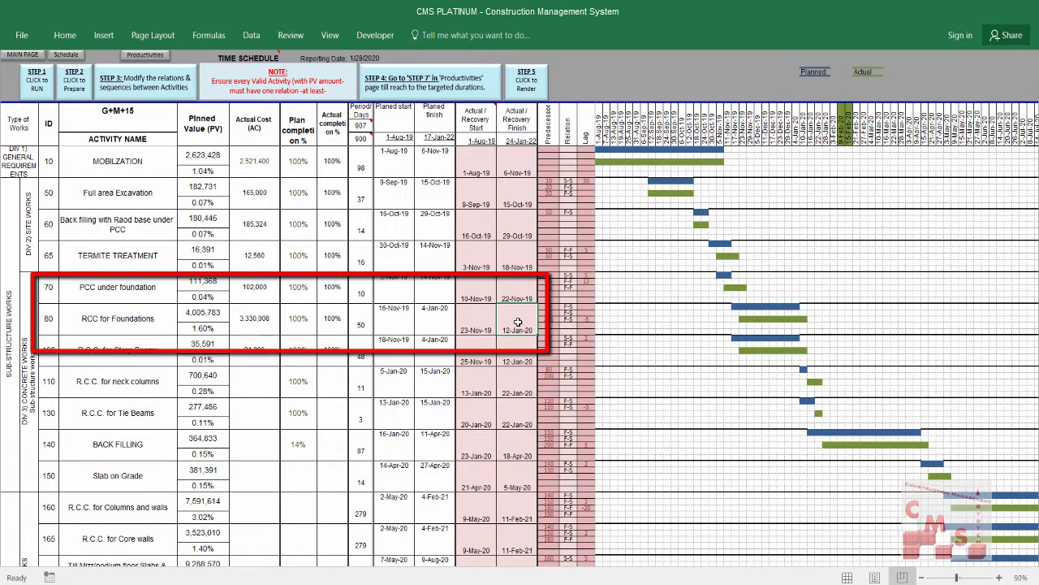
{"action": "key", "text": "BackSpace"}
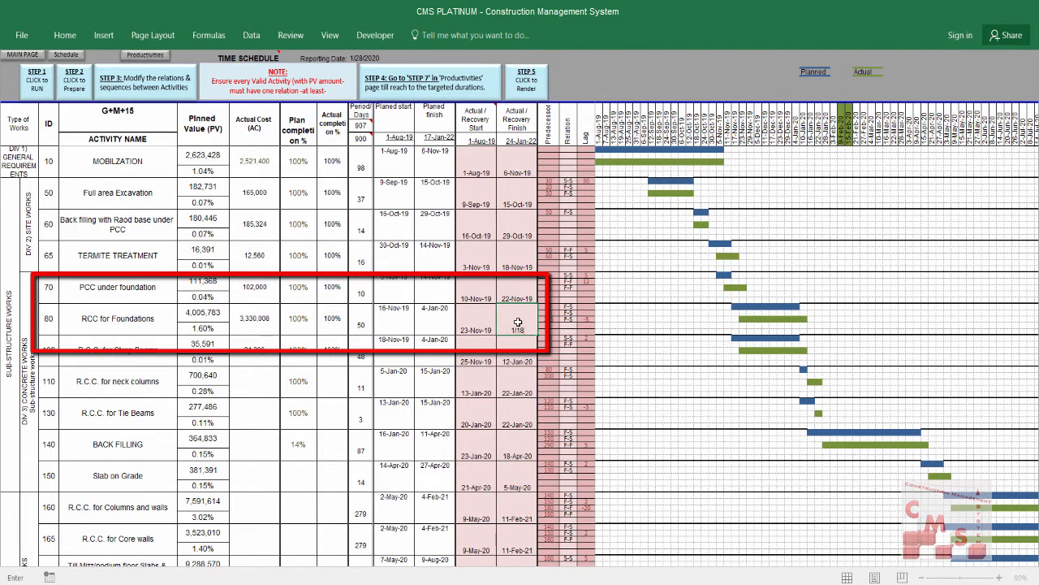
{"action": "type", "text": "1/18/20"}
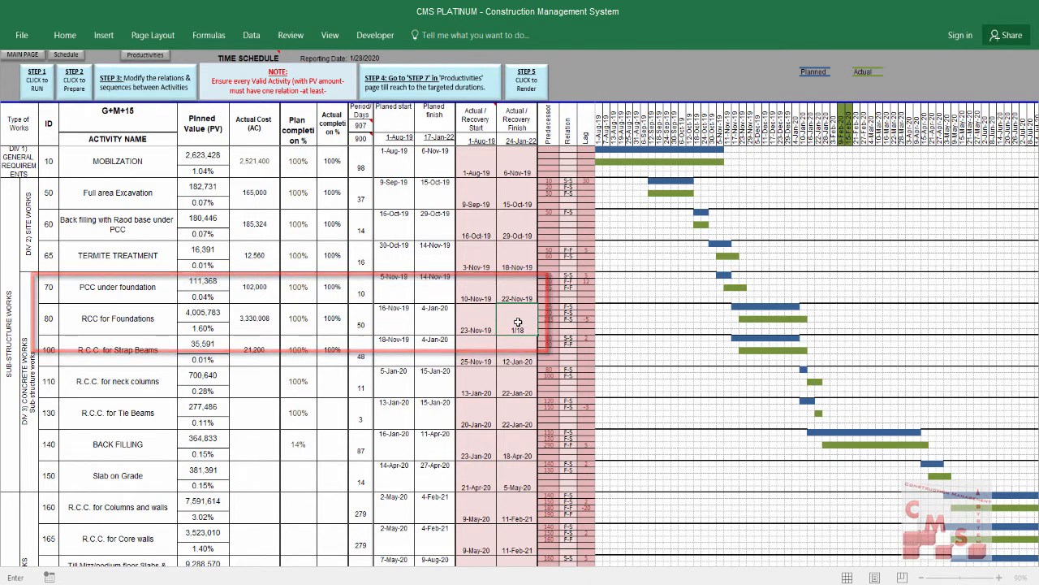
{"action": "key", "text": "Return"}
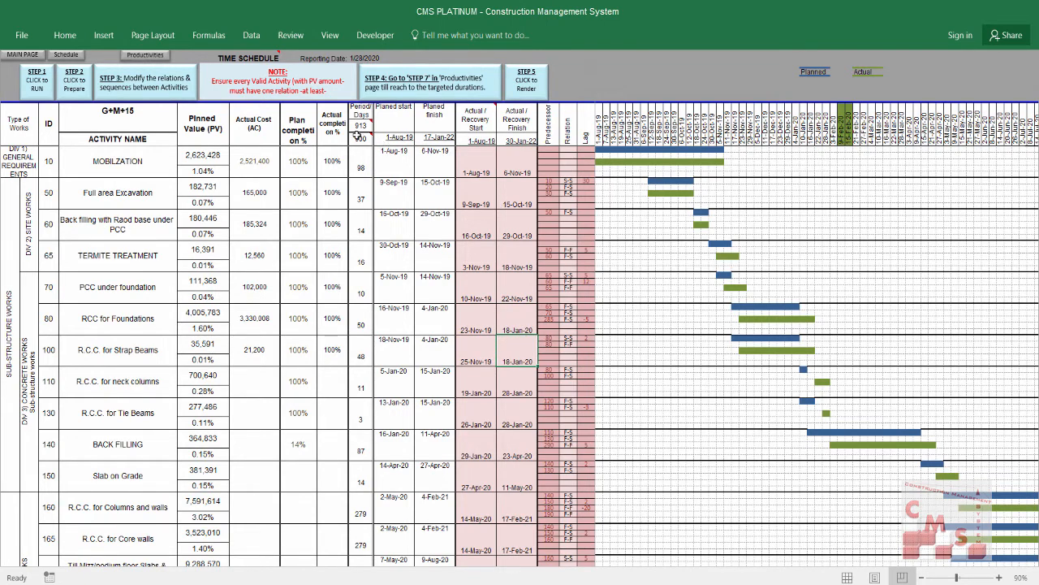
{"action": "mouse_move", "coordinate": [362, 129]}
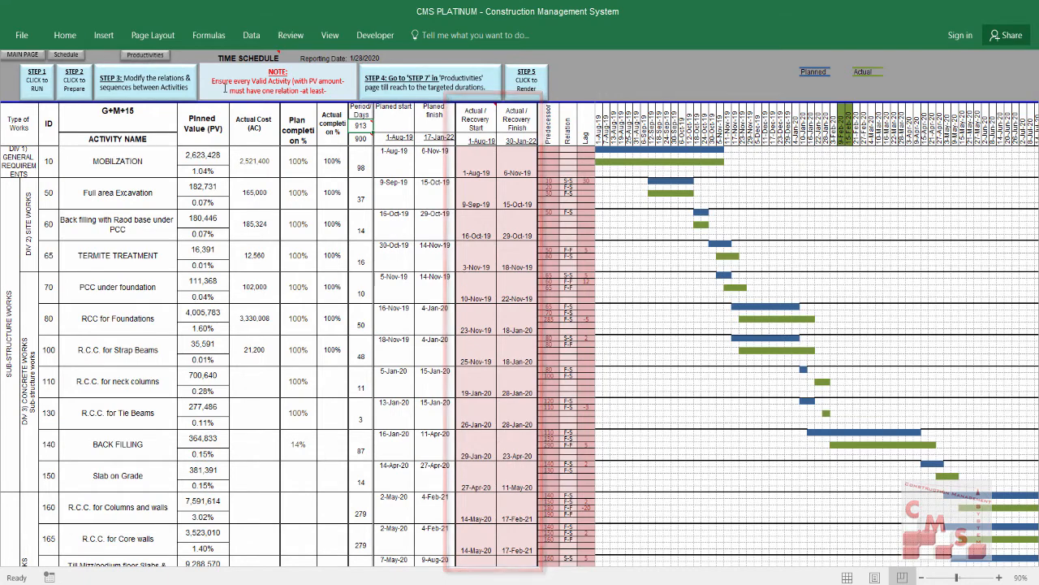
- Open Overall Cost Control from Management & Cost Control and select the month 6 weekly dates, 29-Dec-19 to 28-Jan-20
{"action": "left_click", "coordinate": [18, 53]}
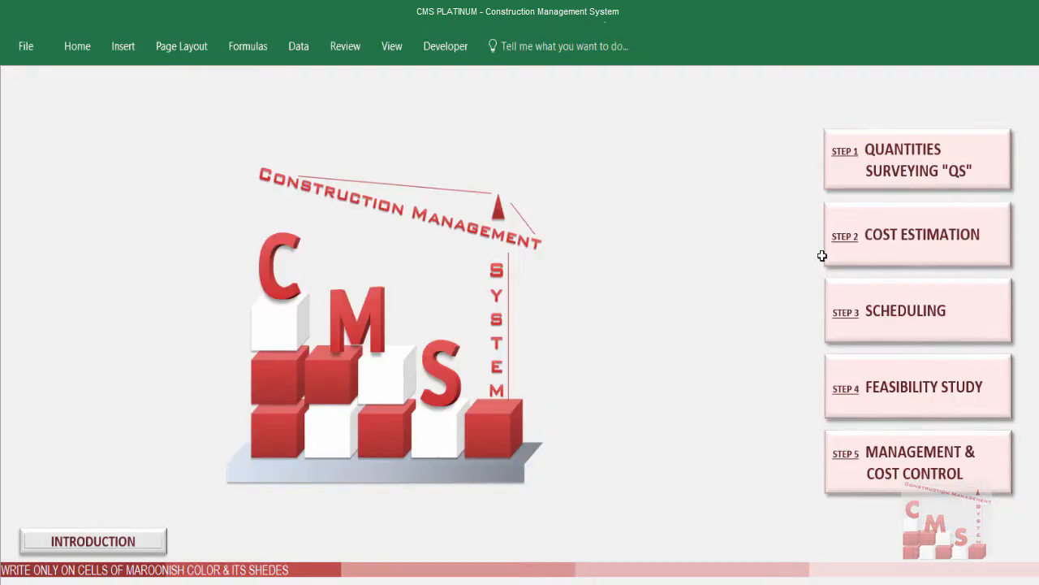
{"action": "left_click", "coordinate": [866, 481]}
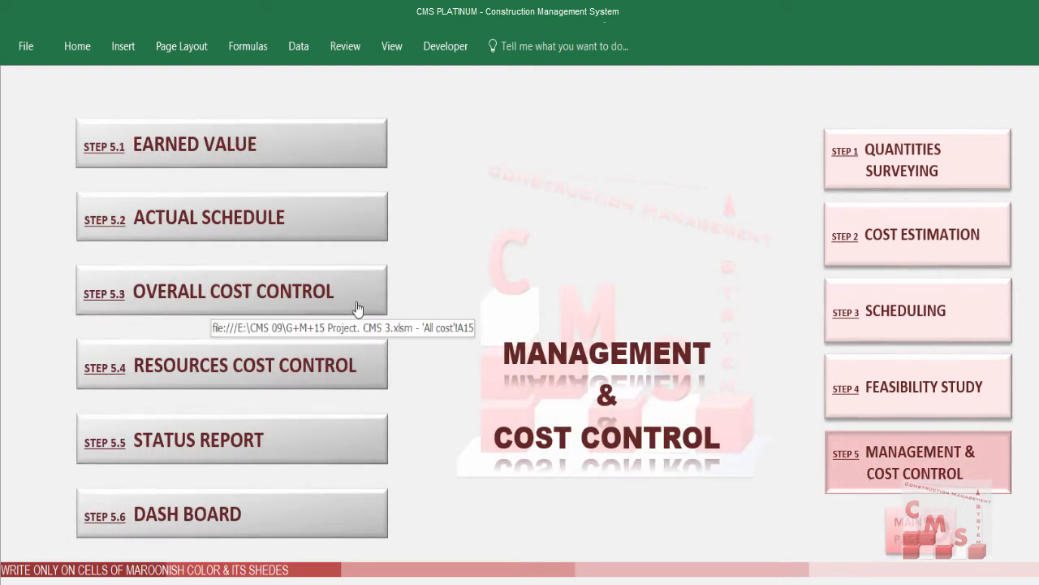
{"action": "left_click", "coordinate": [217, 293]}
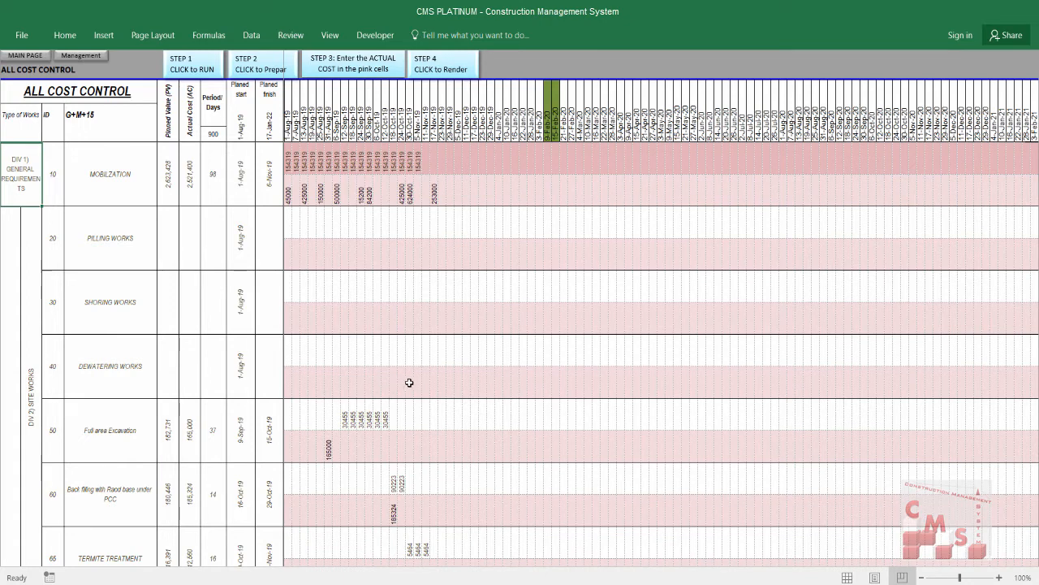
{"action": "left_click_drag", "start_coordinate": [499, 127], "coordinate": [534, 134]}
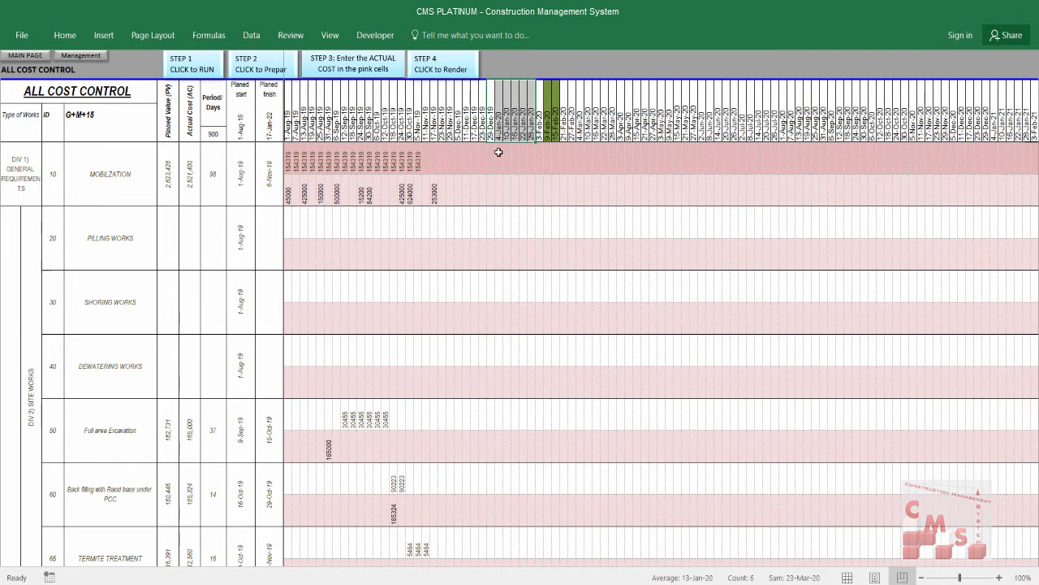
- Enter RCC for Foundations actual costs of 514000 for 4-Jan-20 and 3014257 for 16-Jan-20
{"action": "scroll", "coordinate": [499, 154], "scroll_direction": "down", "scroll_amount": 4}
{"action": "scroll", "coordinate": [501, 158], "scroll_direction": "down", "scroll_amount": 2}
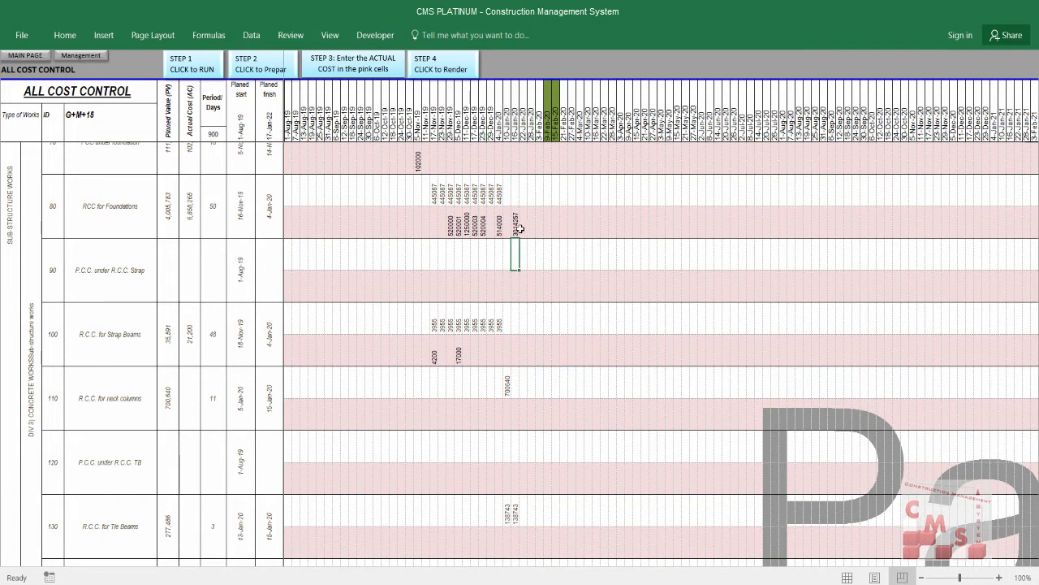
{"action": "left_click", "coordinate": [517, 230]}
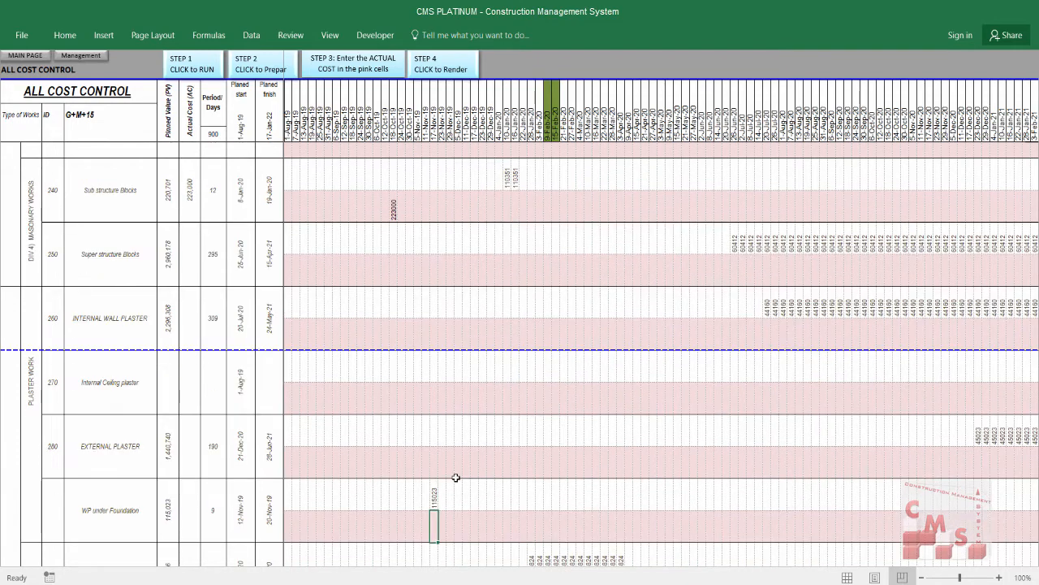
- Record an actual cost of 115000 for the WP under Foundation activity
{"action": "scroll", "coordinate": [467, 478], "scroll_direction": "down", "scroll_amount": 1}
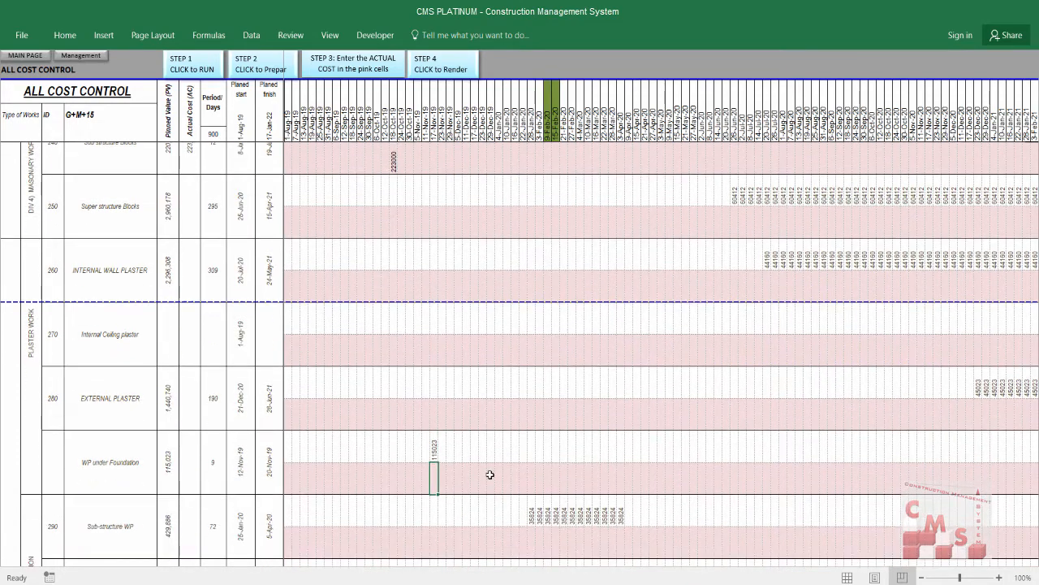
{"action": "key", "text": "Right"}
{"action": "key", "text": "Right"}
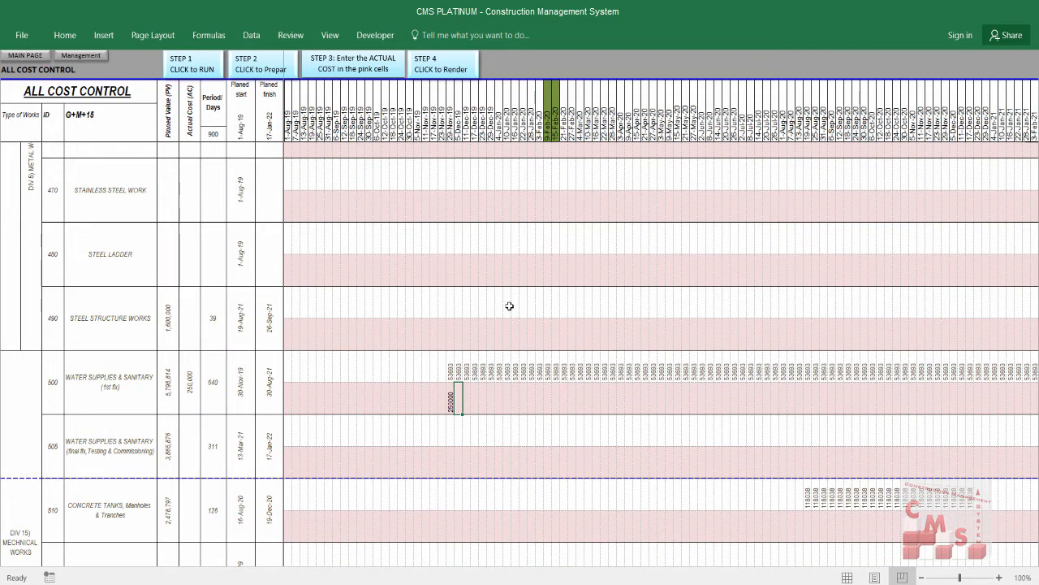
- Enter 200000 as the 10-Jan-20 actual cost of Water Supplies & Sanitary (1st fix)
{"action": "key", "text": "Right"}
{"action": "key", "text": "Right"}
{"action": "key", "text": "Right"}
{"action": "key", "text": "Right"}
{"action": "key", "text": "Right"}
{"action": "key", "text": "Right"}
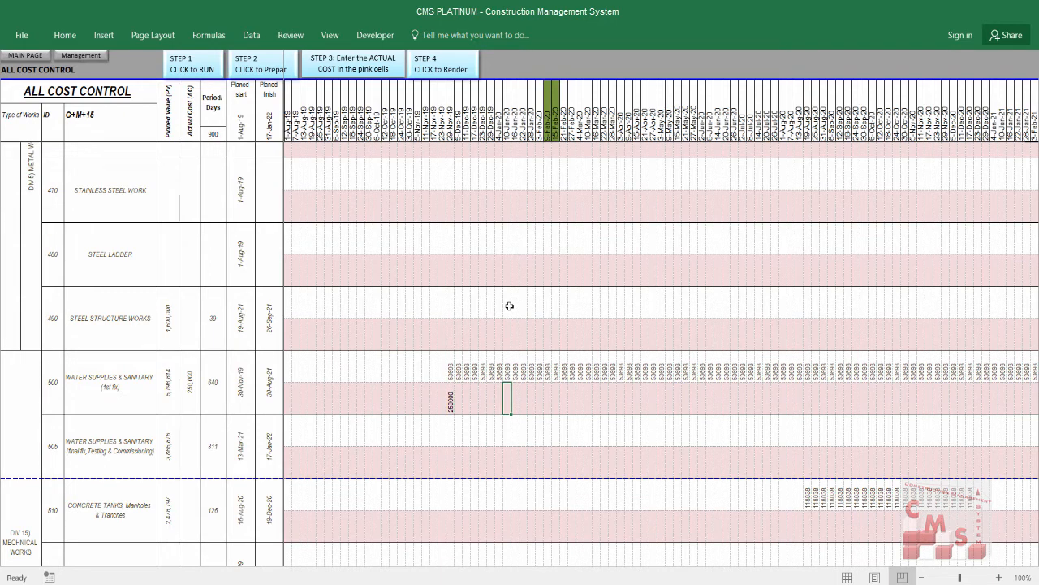
{"action": "type", "text": "200000"}
{"action": "key", "text": "Return"}
- Extend the Project Over head & Preliminaries weekly actual costs through 28-Jan-20 with the series 256025 to 256029, and check the monthly totals
{"action": "scroll", "coordinate": [527, 429], "scroll_direction": "down", "scroll_amount": 13}
{"action": "scroll", "coordinate": [517, 444], "scroll_direction": "down", "scroll_amount": 4}
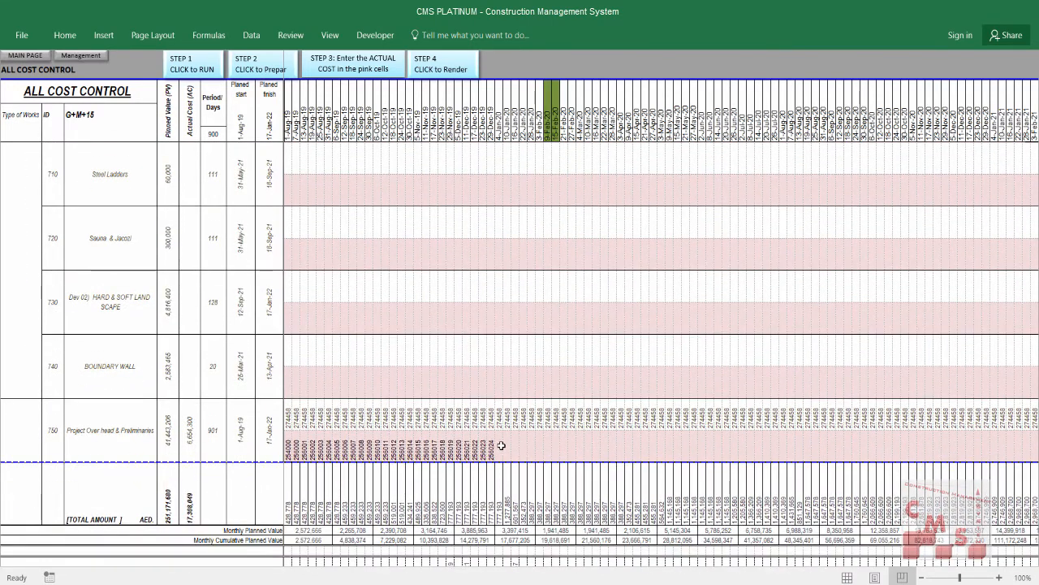
{"action": "left_click", "coordinate": [499, 445]}
{"action": "left_click", "coordinate": [491, 454]}
{"action": "mouse_move", "coordinate": [495, 460]}
{"action": "left_mouse_down"}
{"action": "mouse_move", "coordinate": [536, 457]}
{"action": "mouse_move", "coordinate": [530, 449]}
{"action": "left_mouse_up"}
{"action": "scroll", "coordinate": [517, 311], "scroll_direction": "down", "scroll_amount": 3}
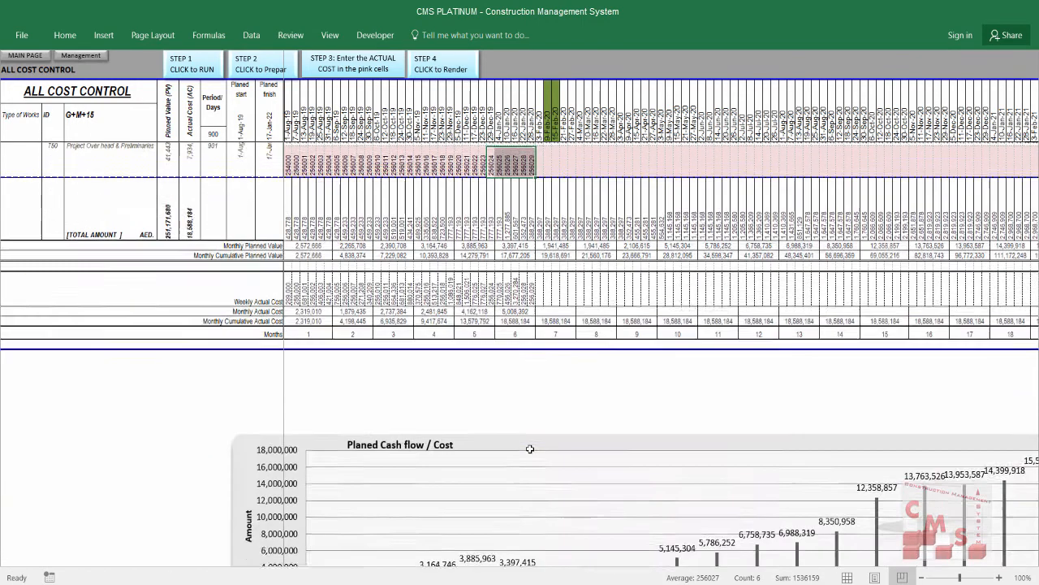
{"action": "scroll", "coordinate": [517, 311], "scroll_direction": "up", "scroll_amount": 2}
{"action": "scroll", "coordinate": [517, 311], "scroll_direction": "up", "scroll_amount": 2}
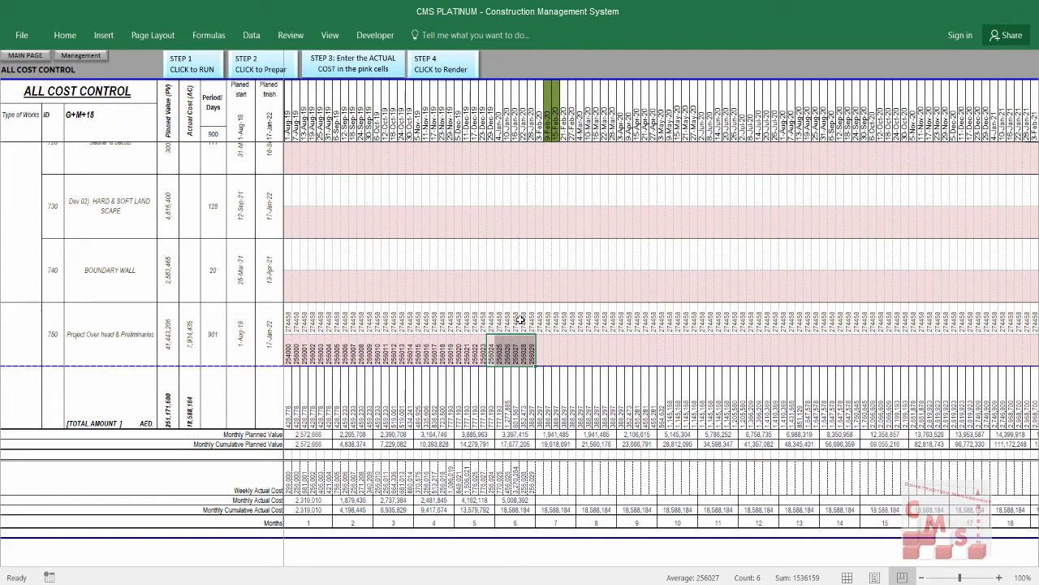
- Open the Status Report from Management & Cost Control and complete its step 1 run
{"action": "left_click", "coordinate": [80, 57]}
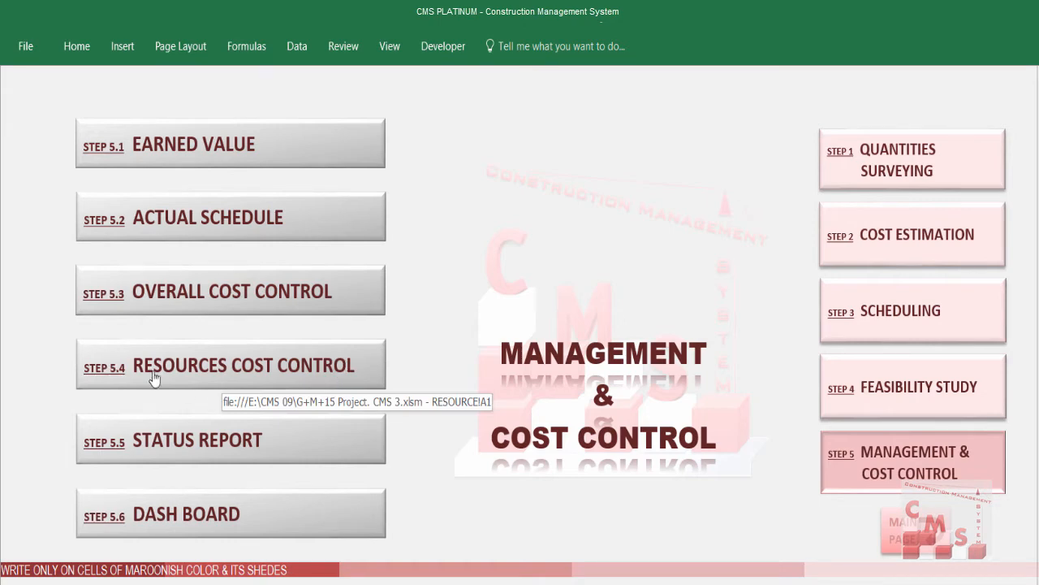
{"action": "left_click", "coordinate": [282, 447]}
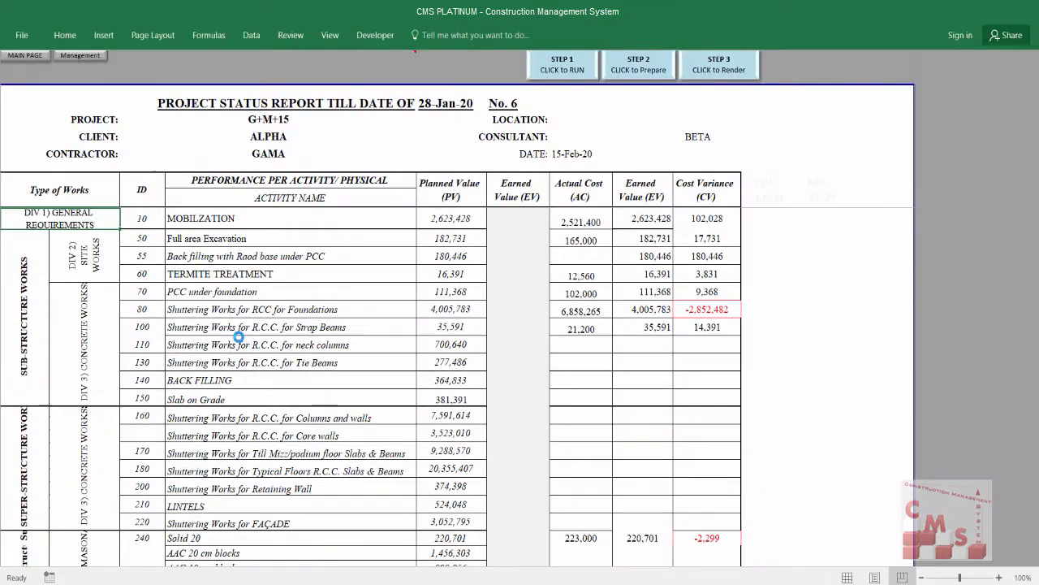
{"action": "left_click", "coordinate": [585, 72]}
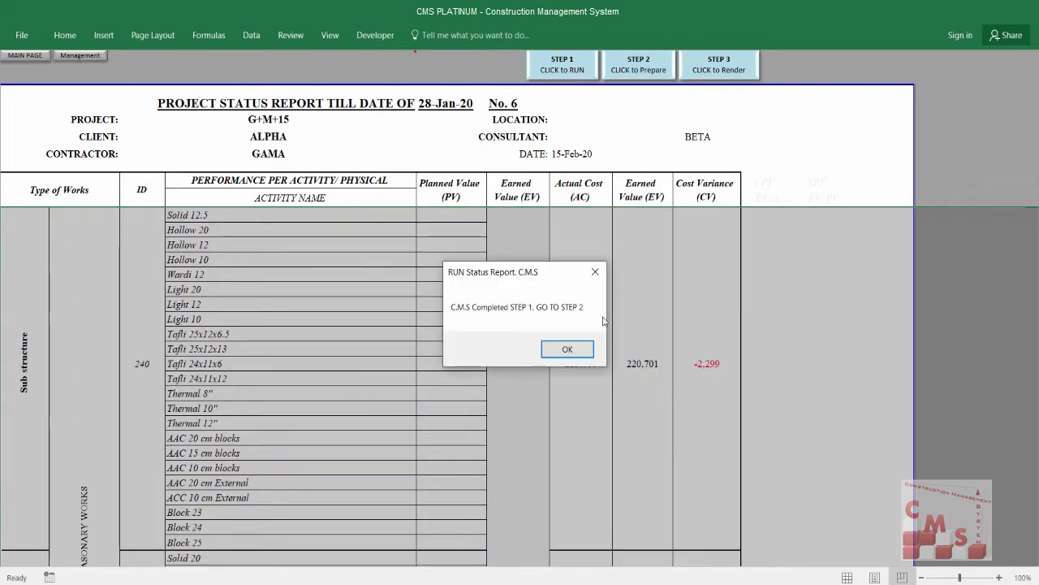
{"action": "left_click", "coordinate": [567, 349]}
- Prepare the project status report and render it, accepting each confirmation until the report is ready
{"action": "left_click", "coordinate": [662, 69]}
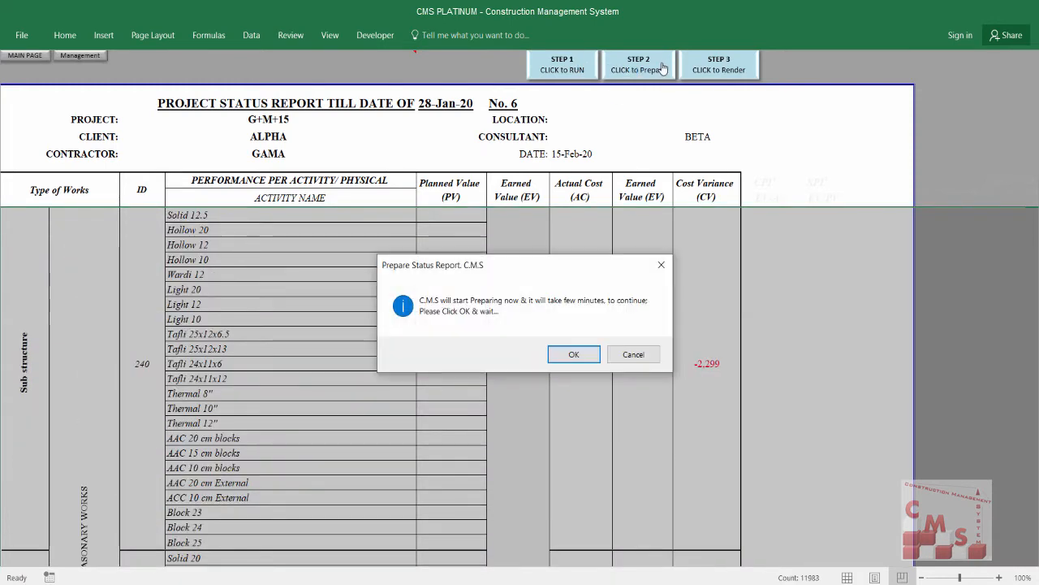
{"action": "left_click", "coordinate": [571, 355]}
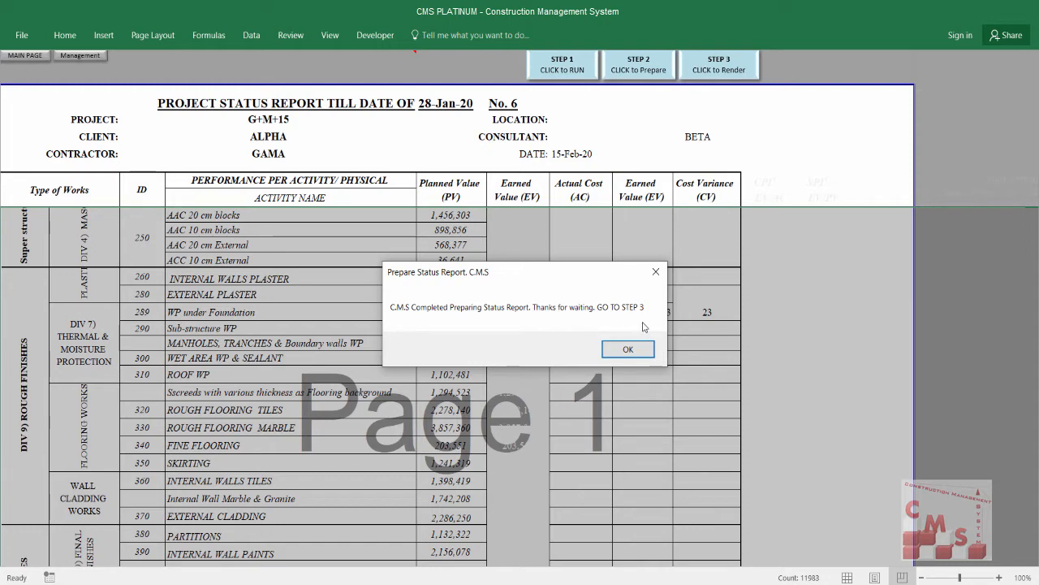
{"action": "left_click", "coordinate": [629, 350]}
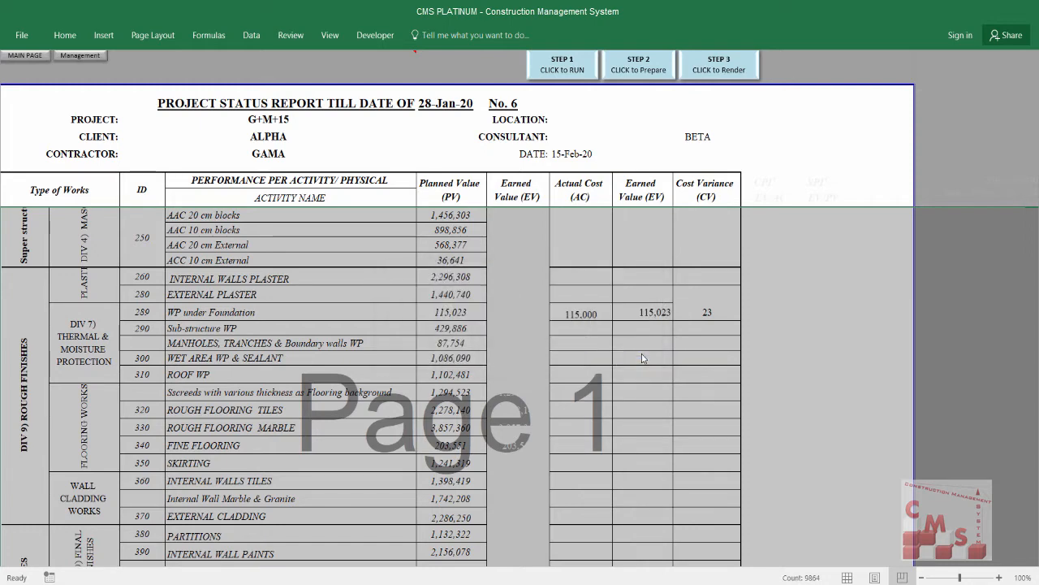
{"action": "left_click", "coordinate": [729, 72]}
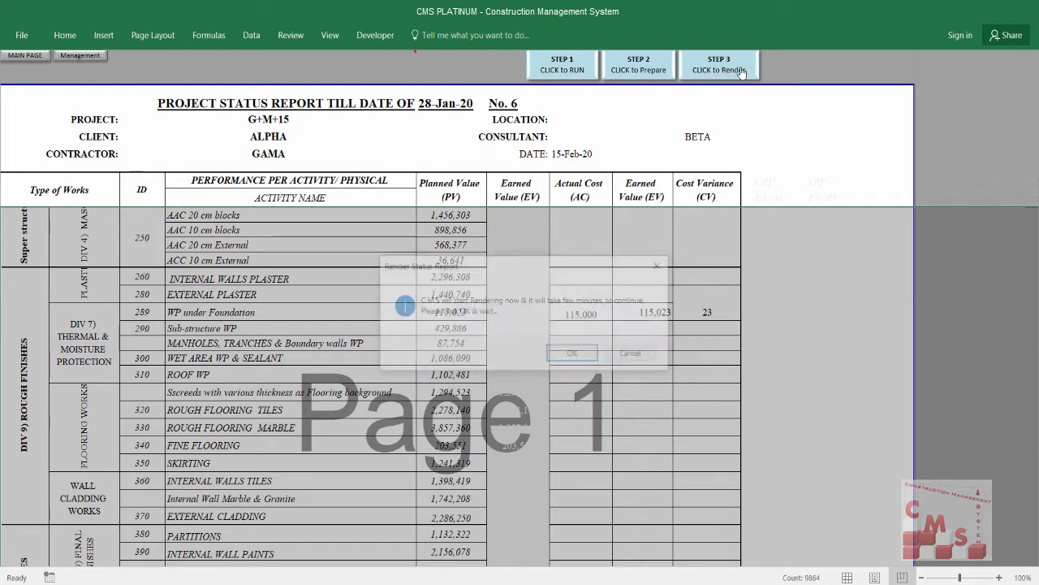
{"action": "left_click", "coordinate": [573, 355]}
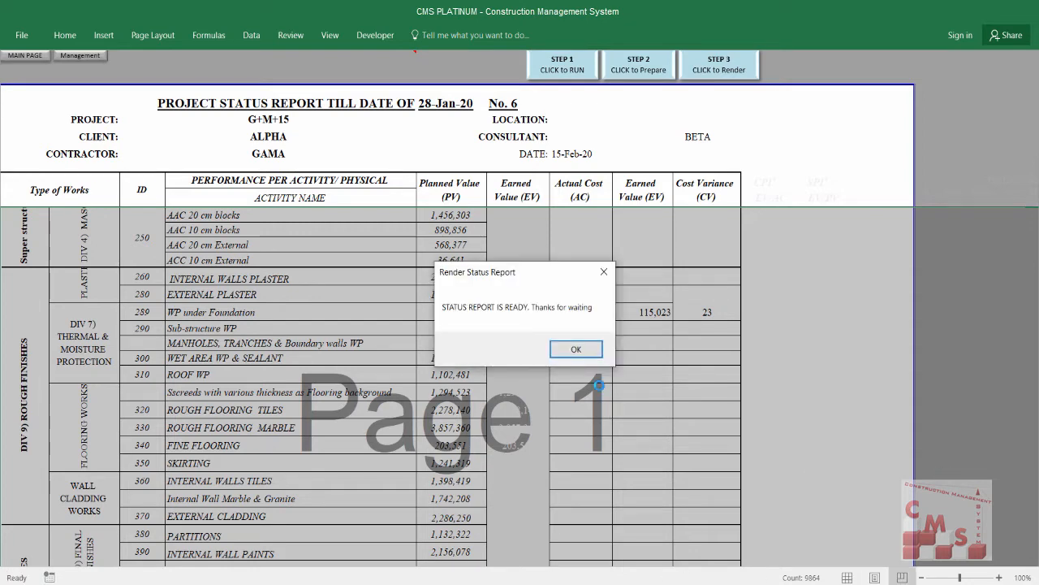
{"action": "left_click", "coordinate": [592, 354]}
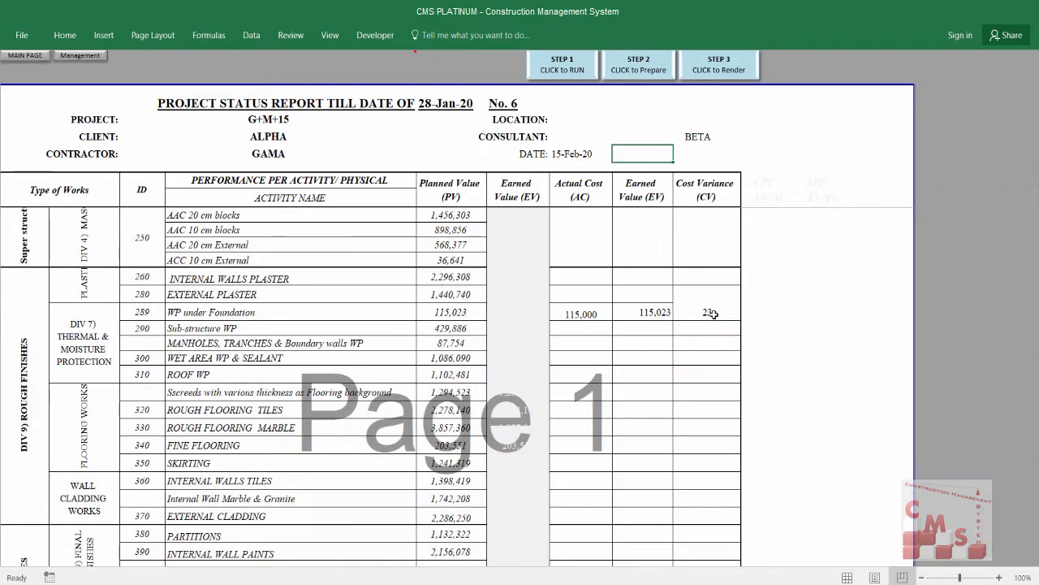
- Review the planned value, actual cost and earned value of the general requirements and sub-structure activities in the status report
{"action": "scroll", "coordinate": [713, 315], "scroll_direction": "up", "scroll_amount": 4}
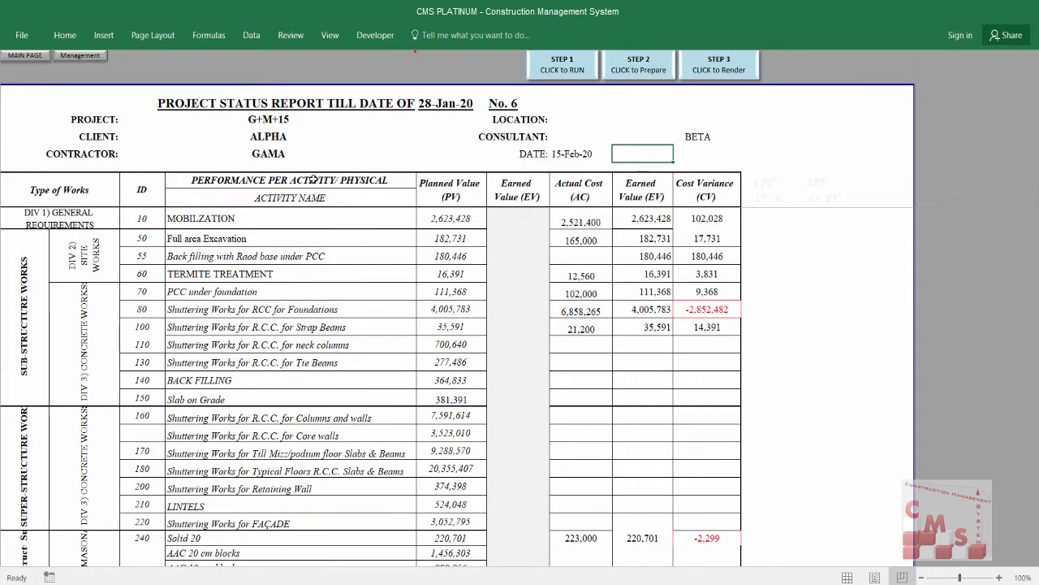
{"action": "left_click", "coordinate": [334, 299]}
{"action": "left_click", "coordinate": [452, 255]}
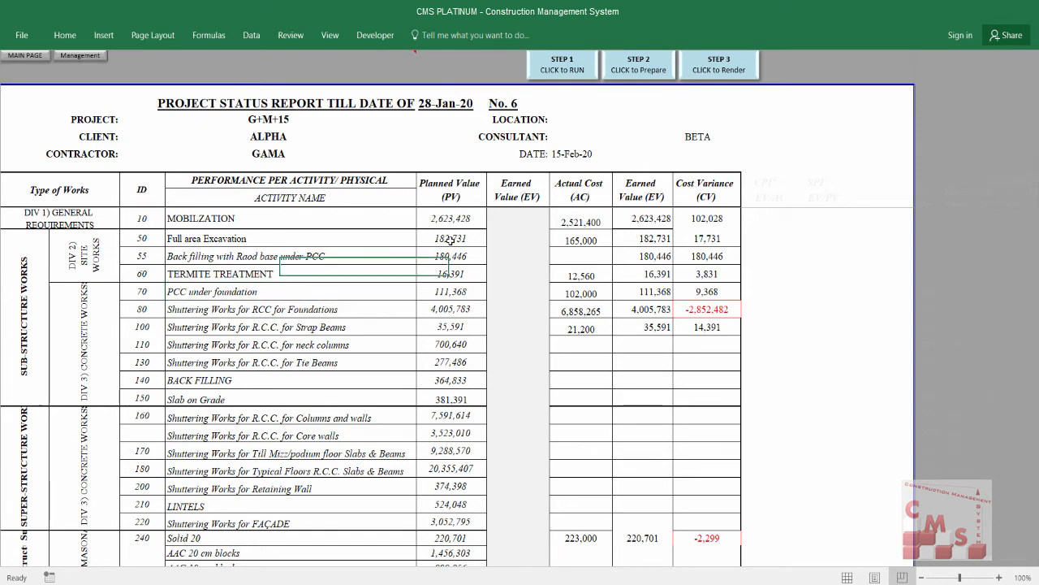
{"action": "left_click", "coordinate": [447, 326]}
{"action": "left_click", "coordinate": [593, 240]}
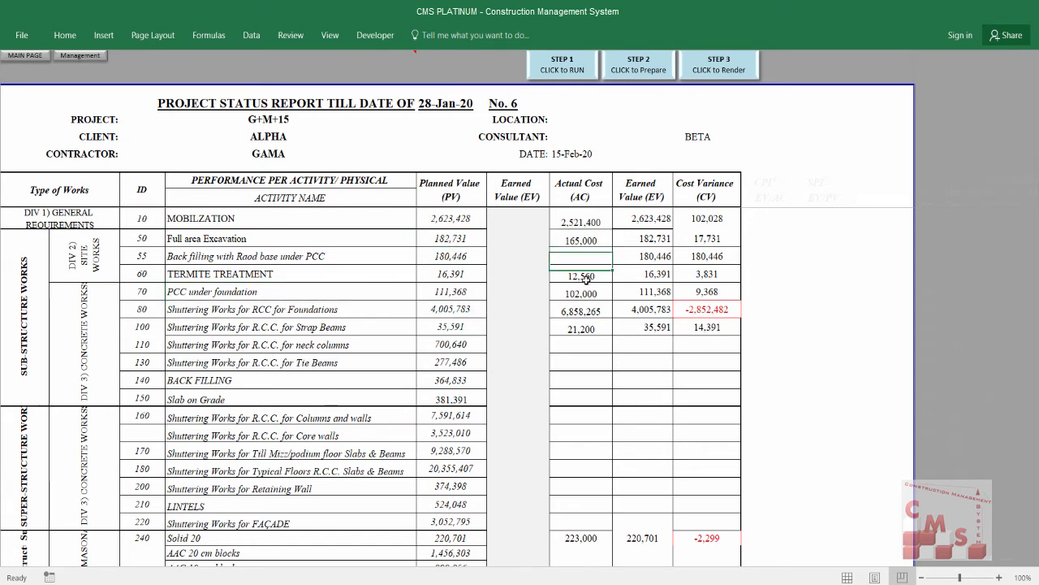
{"action": "left_click", "coordinate": [580, 275]}
{"action": "left_click", "coordinate": [579, 325]}
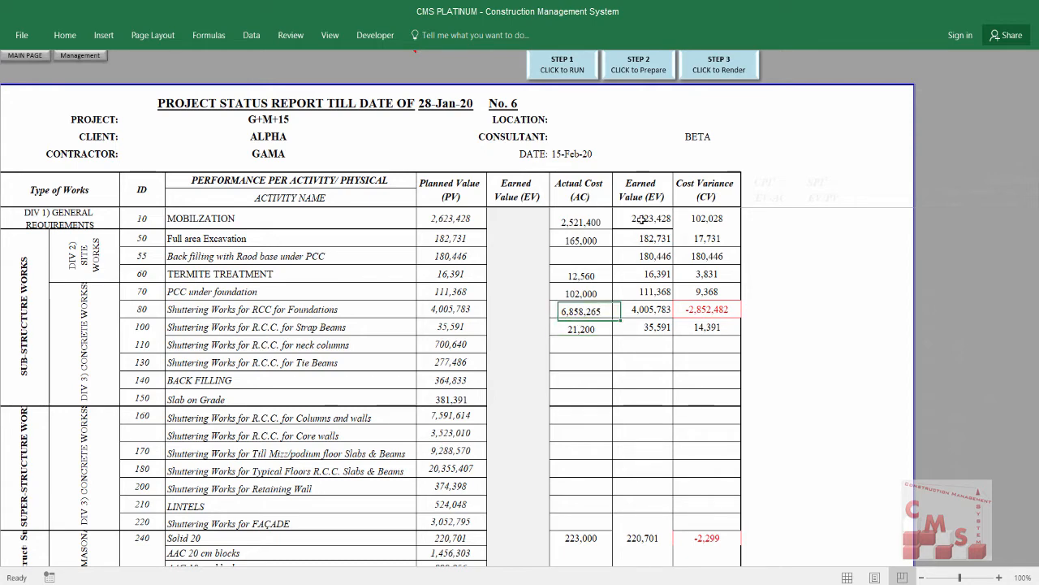
{"action": "left_click_drag", "start_coordinate": [641, 219], "coordinate": [646, 315]}
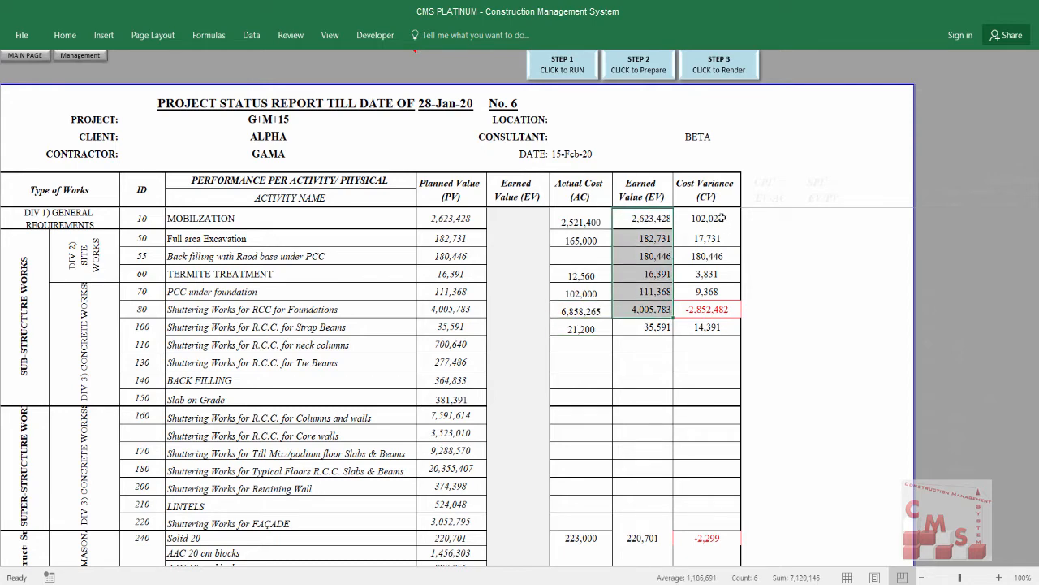
- Examine the cost variance of the activities from Mobilization to the strap beam shuttering, including the RCC foundation shuttering
{"action": "left_click_drag", "start_coordinate": [707, 219], "coordinate": [710, 318]}
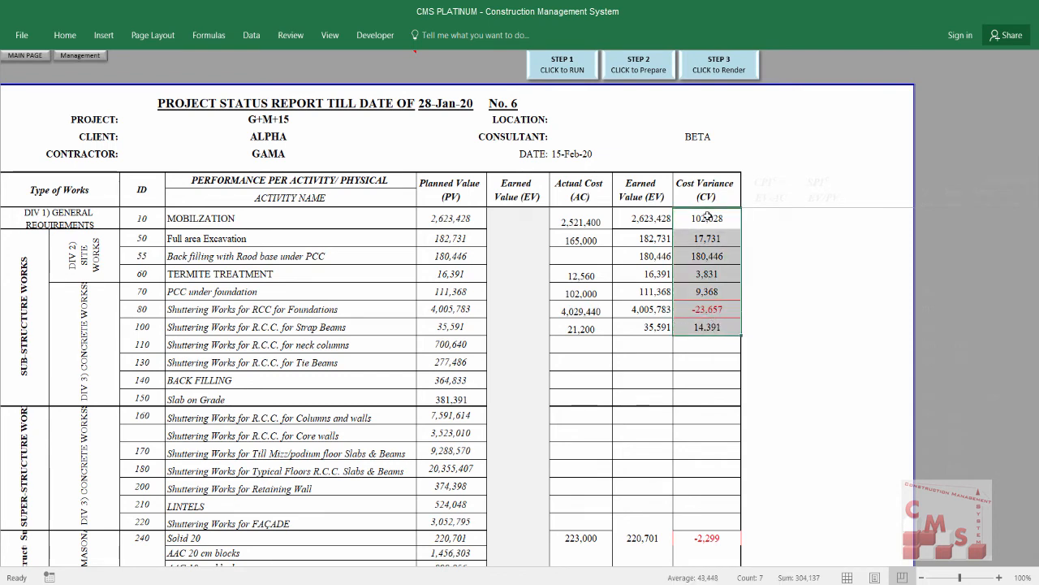
{"action": "left_click", "coordinate": [709, 254]}
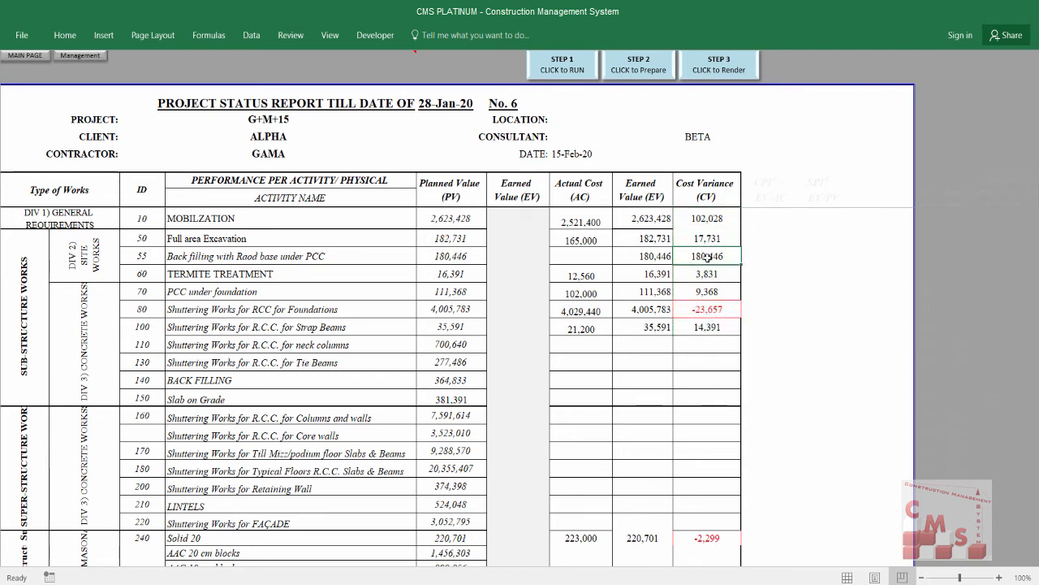
{"action": "left_click", "coordinate": [705, 310]}
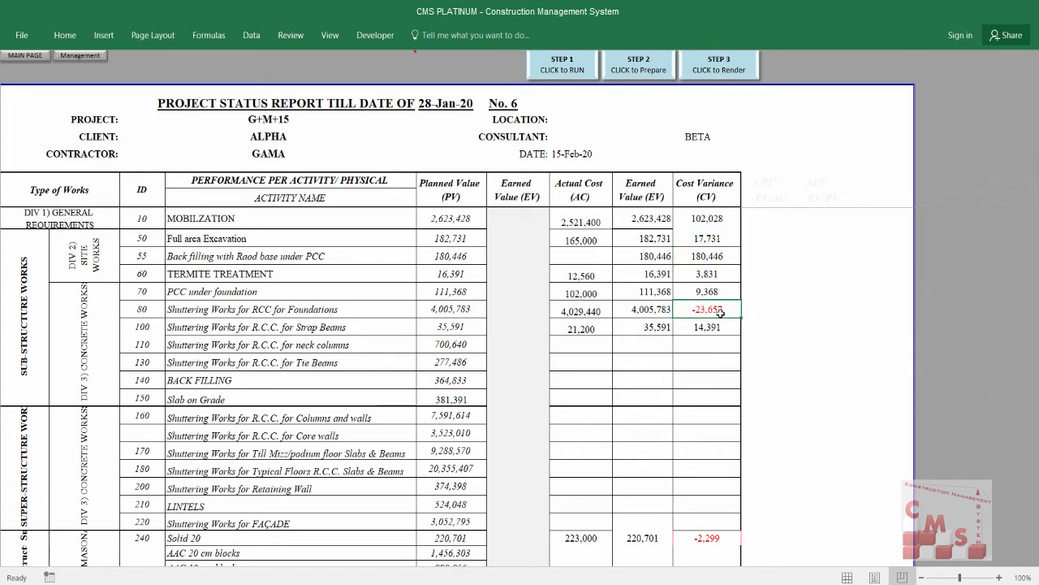
{"action": "left_click", "coordinate": [721, 325]}
{"action": "left_click", "coordinate": [723, 309]}
- Check the costs and variances of the remaining activities down to Project Over head & Preliminaries and the total amount
{"action": "scroll", "coordinate": [722, 393], "scroll_direction": "down", "scroll_amount": 3}
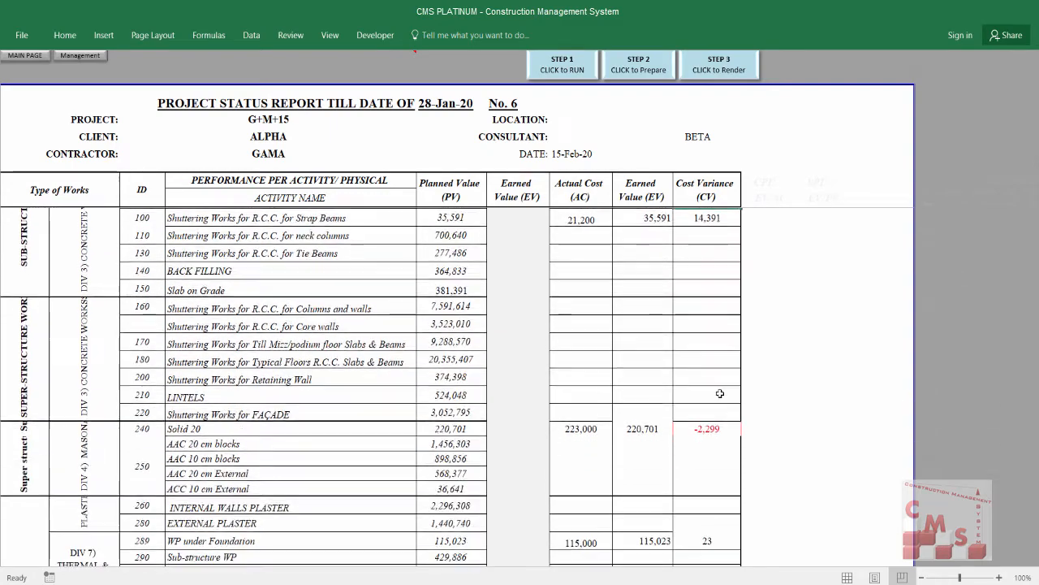
{"action": "scroll", "coordinate": [720, 393], "scroll_direction": "down", "scroll_amount": 3}
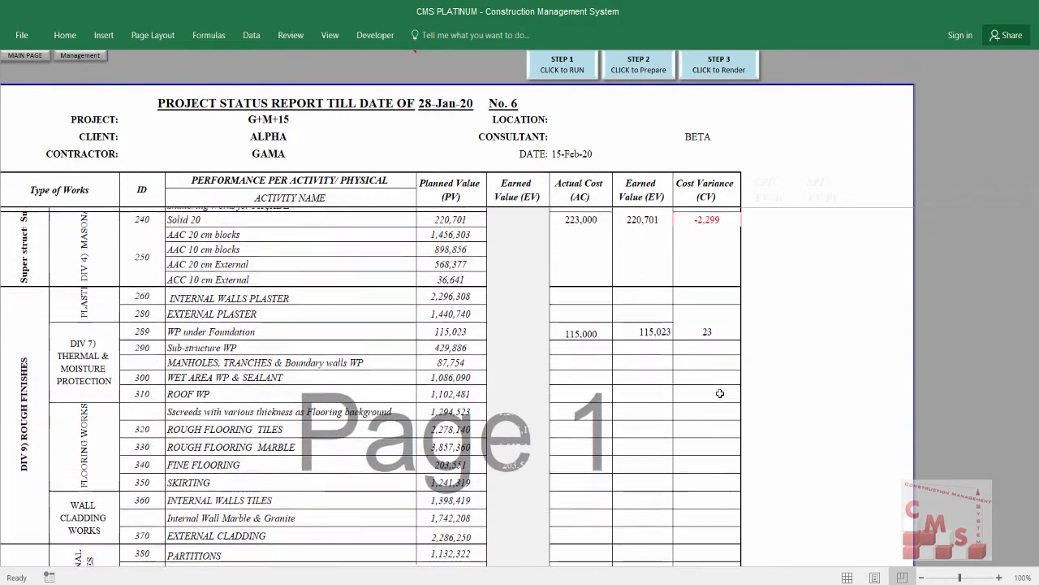
{"action": "scroll", "coordinate": [720, 394], "scroll_direction": "down", "scroll_amount": 6}
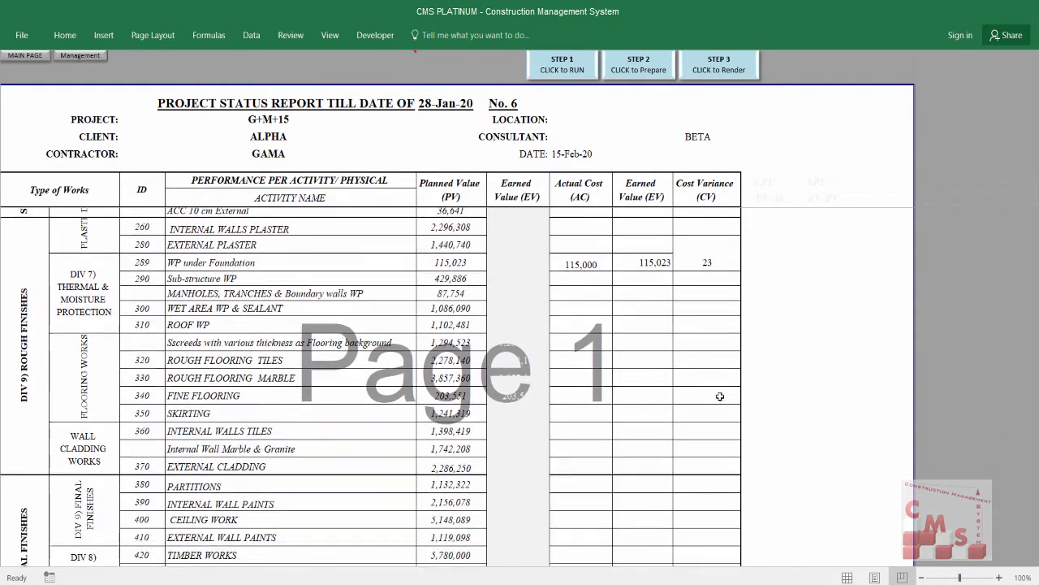
{"action": "scroll", "coordinate": [719, 395], "scroll_direction": "down", "scroll_amount": 3}
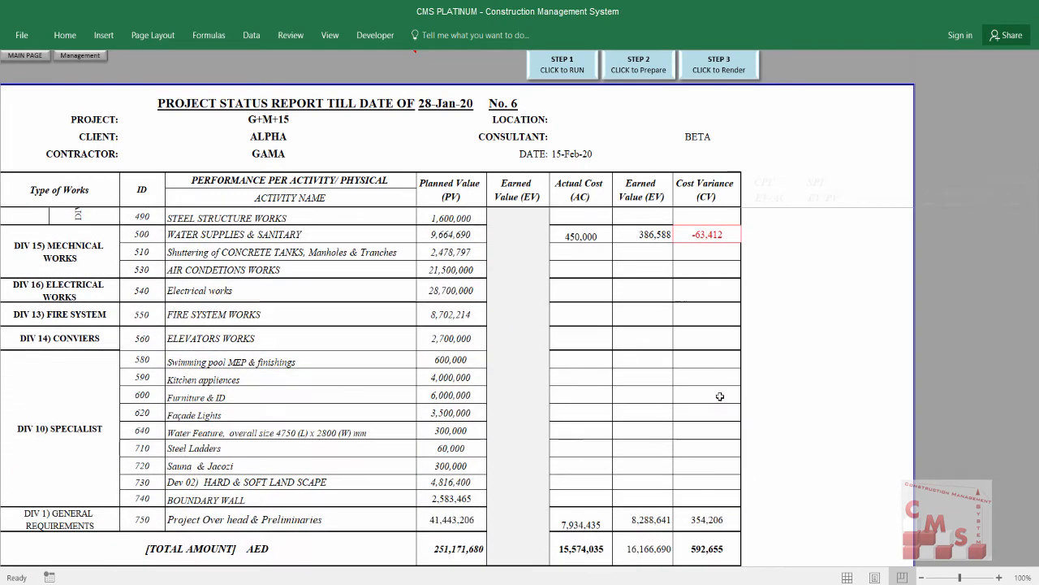
{"action": "scroll", "coordinate": [312, 364], "scroll_direction": "down", "scroll_amount": 3}
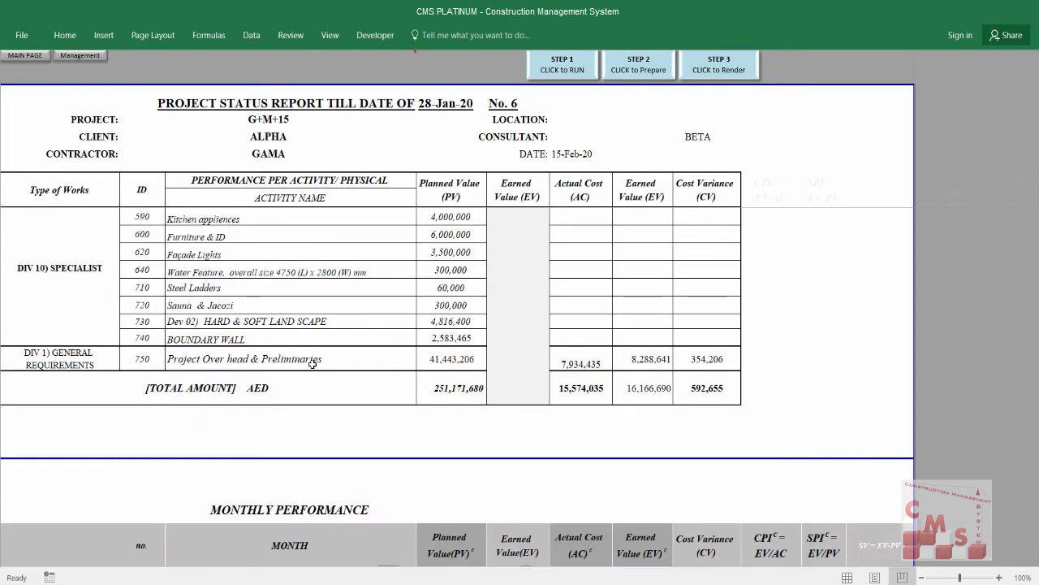
- Examine the Monthly Performance table's month dates and its cumulative planned value, actual cost and earned value for month 6
{"action": "scroll", "coordinate": [312, 364], "scroll_direction": "down", "scroll_amount": 3}
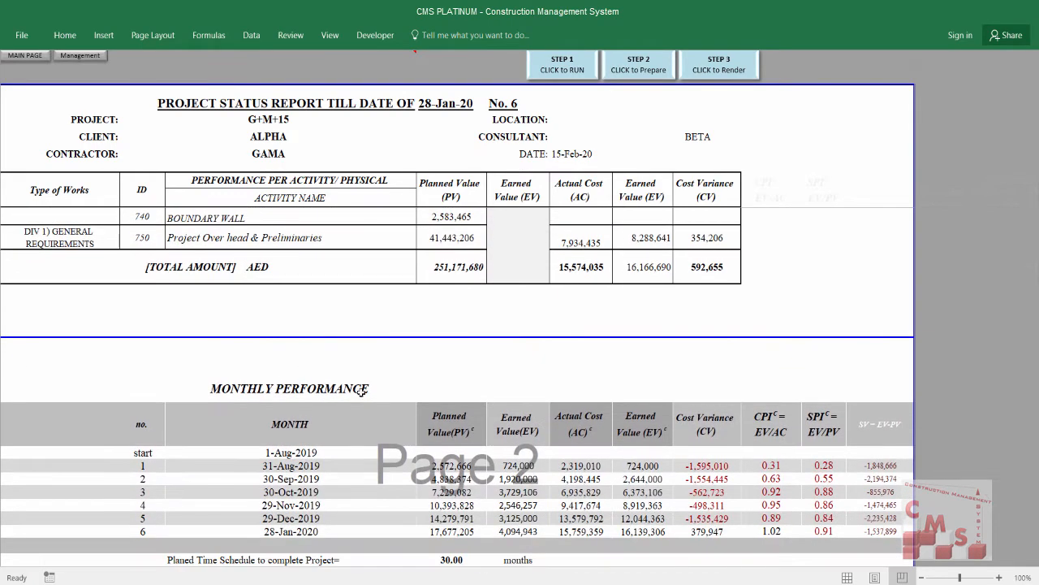
{"action": "scroll", "coordinate": [412, 392], "scroll_direction": "down", "scroll_amount": 1}
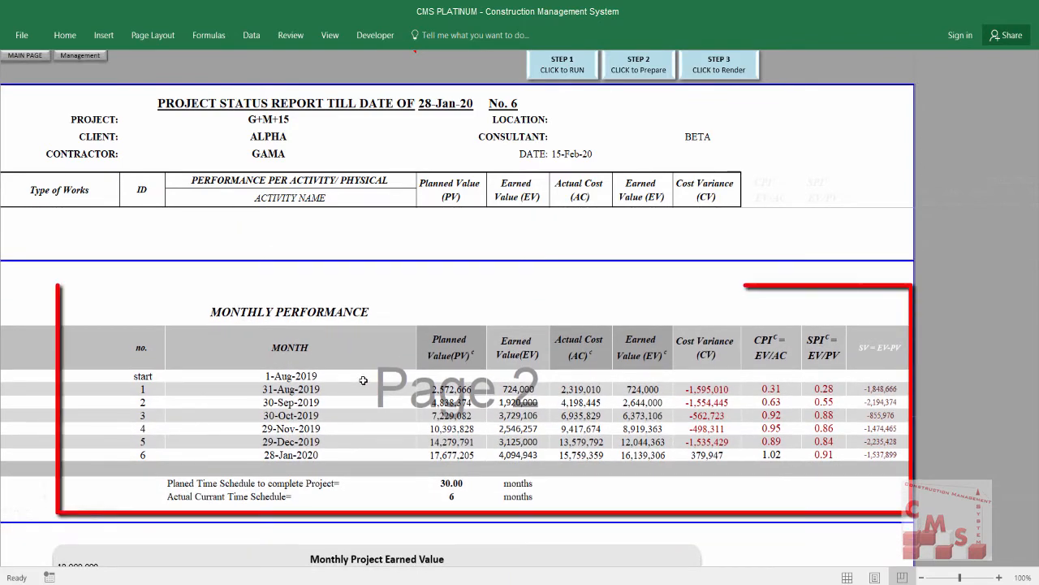
{"action": "left_click", "coordinate": [337, 376]}
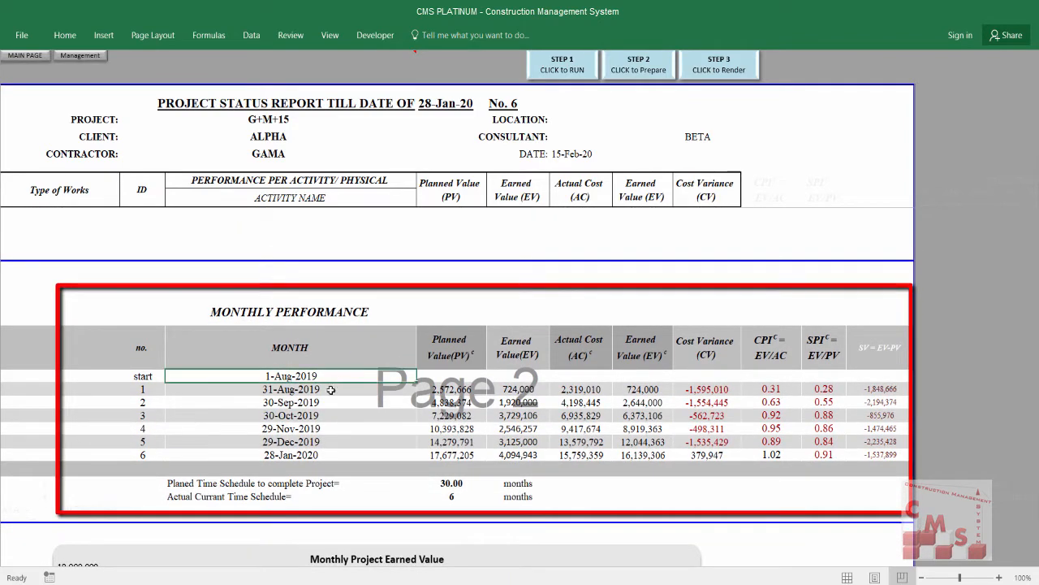
{"action": "left_click", "coordinate": [327, 442]}
{"action": "left_click", "coordinate": [325, 456]}
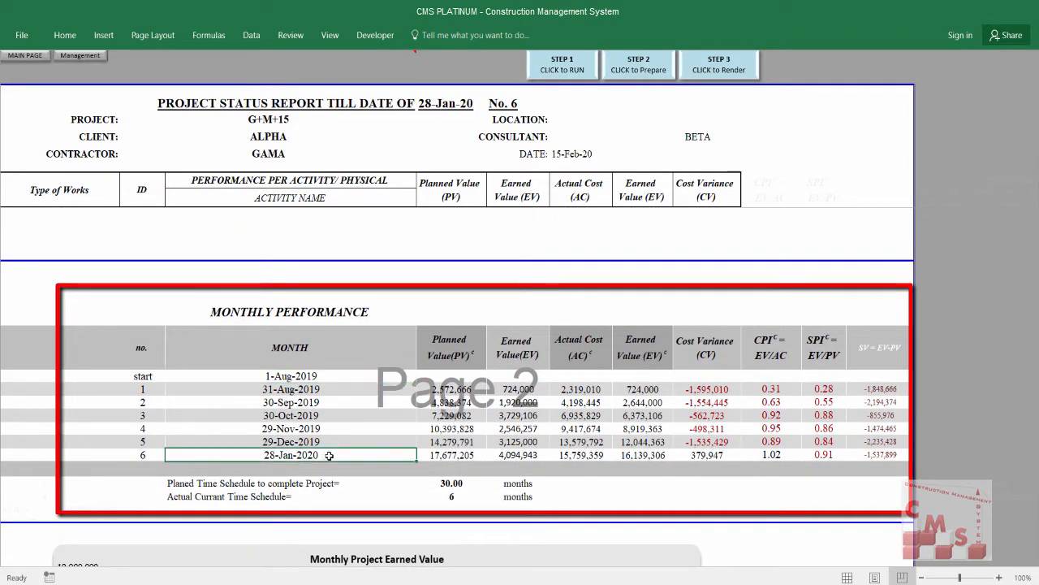
{"action": "left_click", "coordinate": [456, 387]}
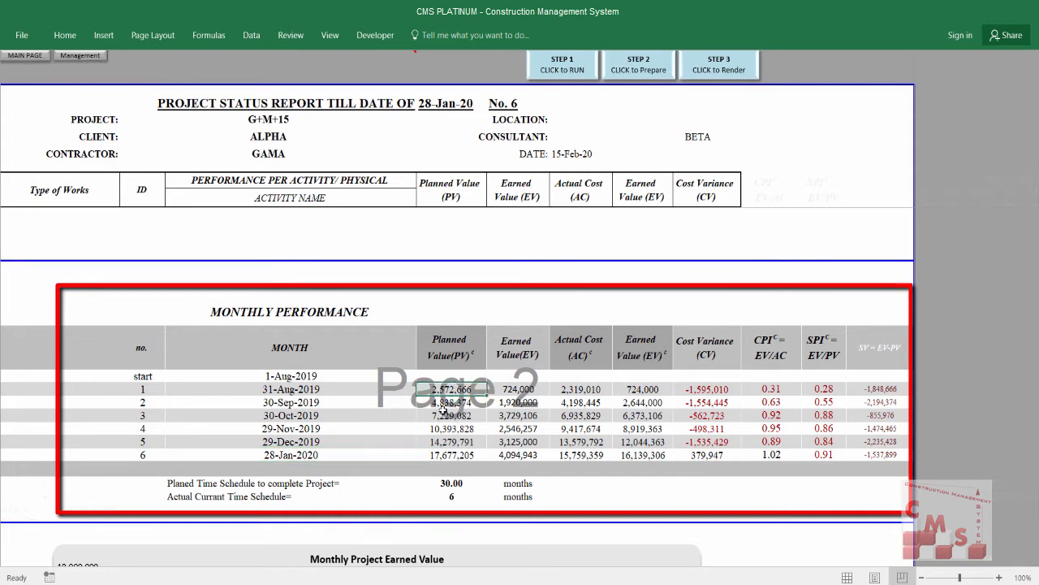
{"action": "left_click", "coordinate": [444, 415]}
{"action": "left_click", "coordinate": [458, 455]}
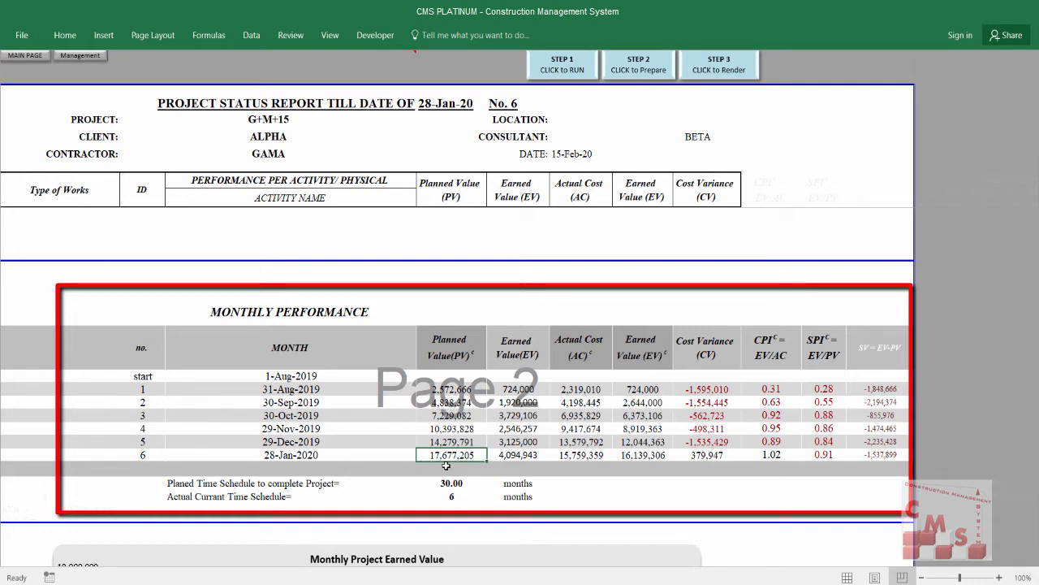
{"action": "left_click", "coordinate": [569, 457]}
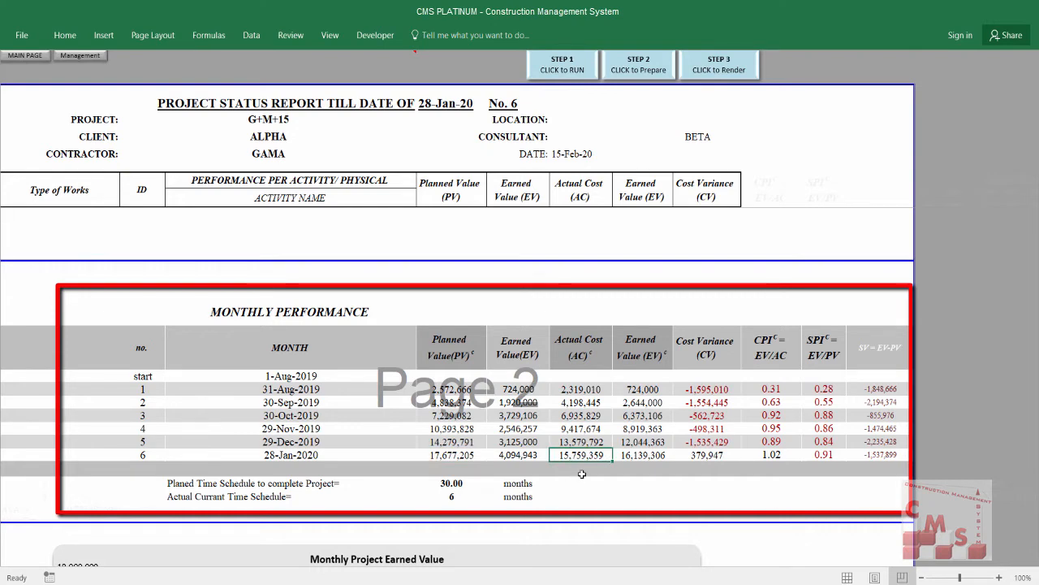
{"action": "left_click", "coordinate": [645, 458]}
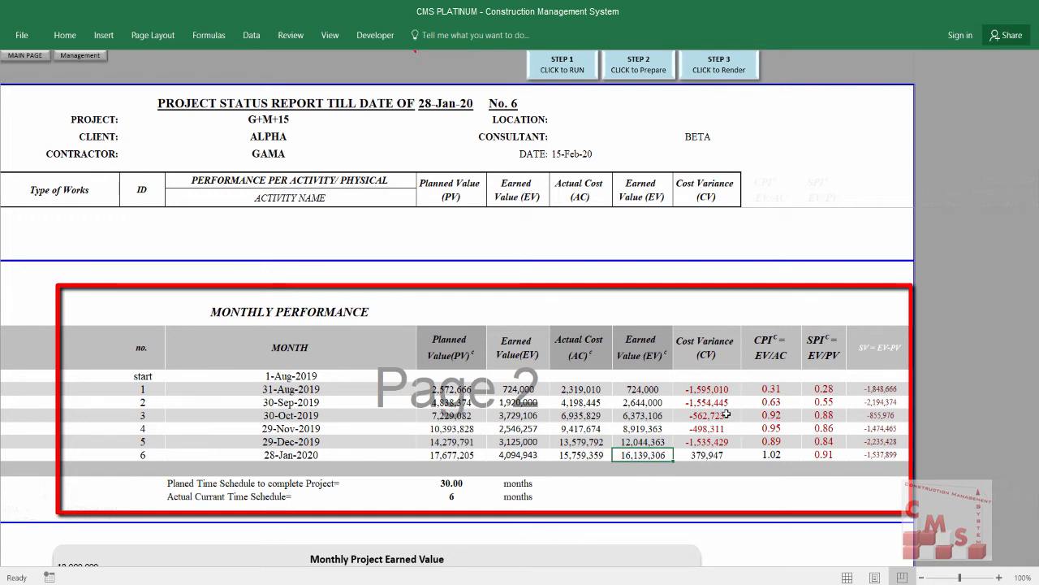
- Compare the monthly cost variance, CPI, SPI and schedule variance columns from month 1 to month 6
{"action": "left_click_drag", "start_coordinate": [721, 391], "coordinate": [720, 455]}
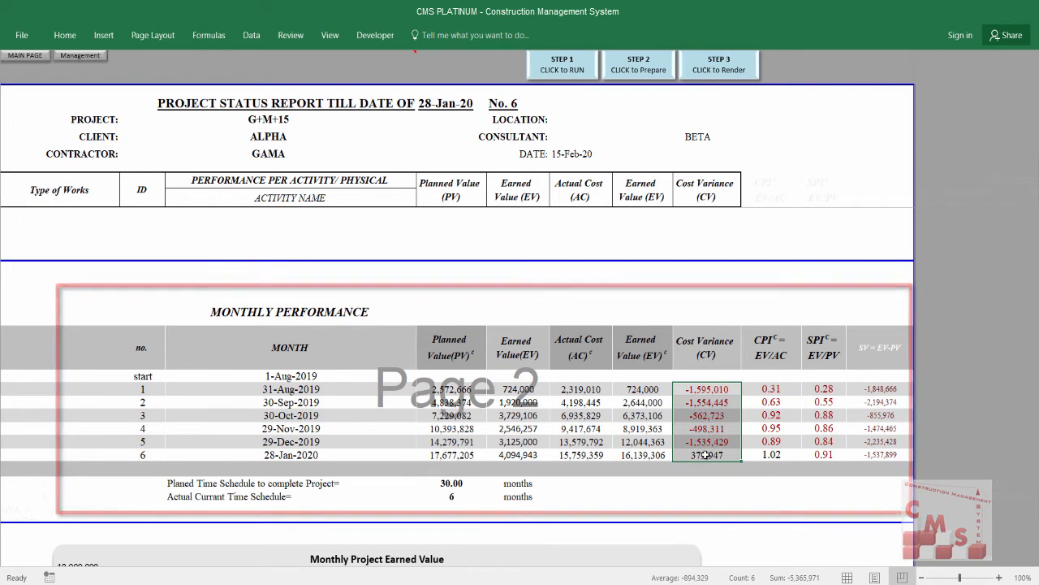
{"action": "left_click", "coordinate": [773, 354]}
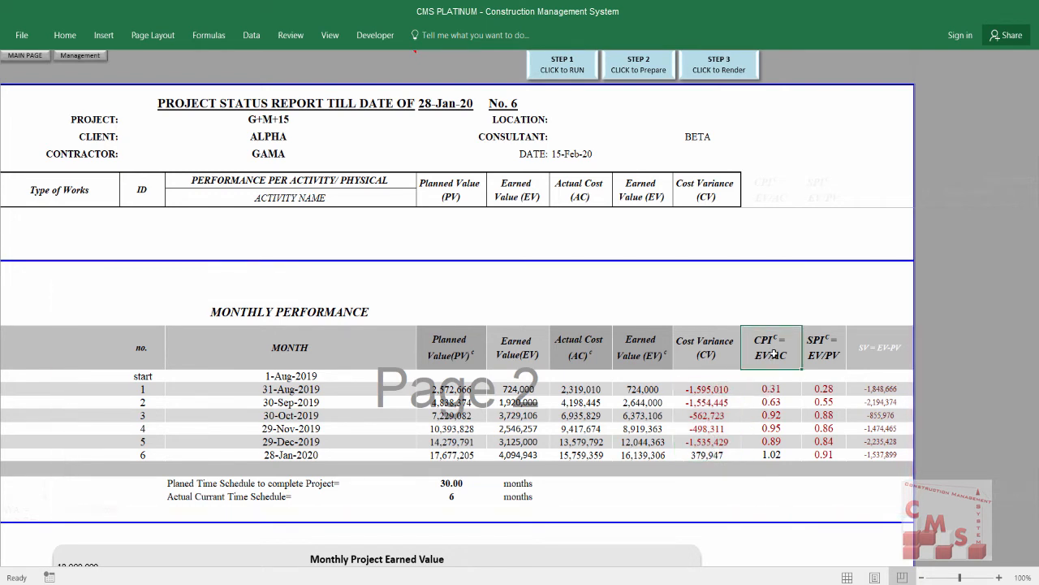
{"action": "left_click_drag", "start_coordinate": [774, 391], "coordinate": [778, 455]}
{"action": "left_click", "coordinate": [819, 351]}
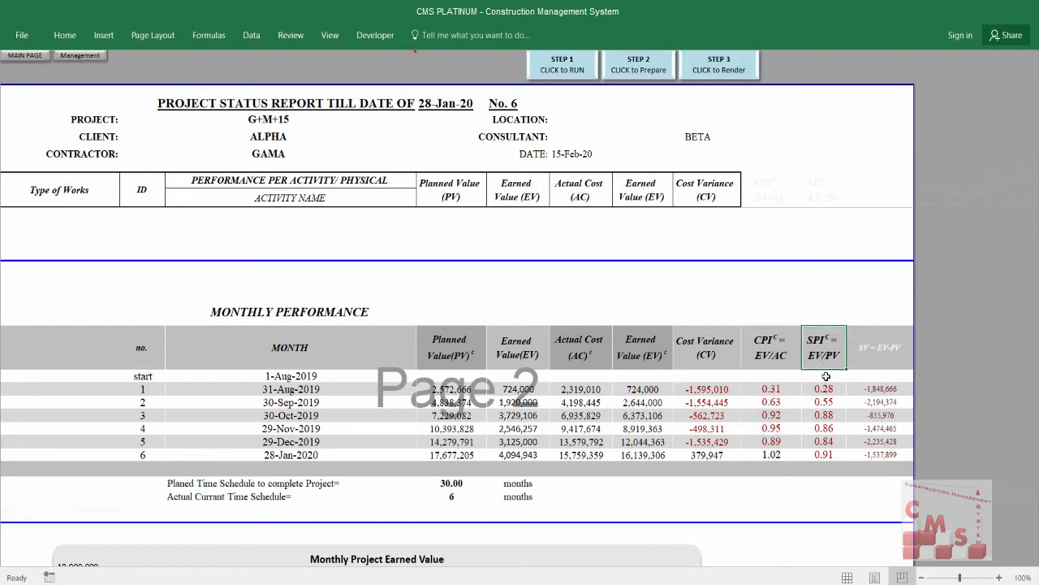
{"action": "left_click_drag", "start_coordinate": [825, 357], "coordinate": [818, 462]}
{"action": "left_click", "coordinate": [868, 351]}
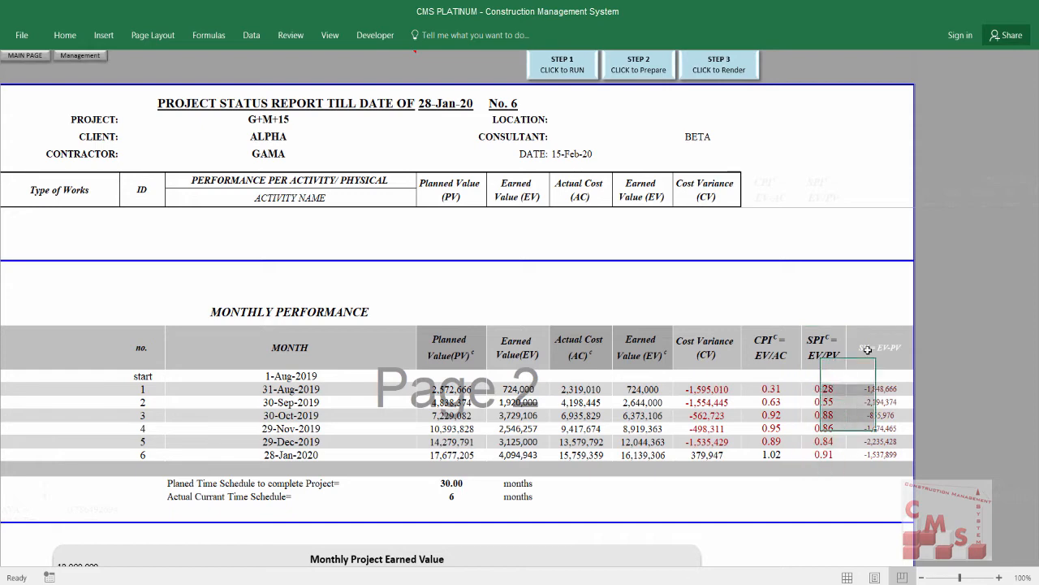
{"action": "left_click_drag", "start_coordinate": [878, 386], "coordinate": [877, 458]}
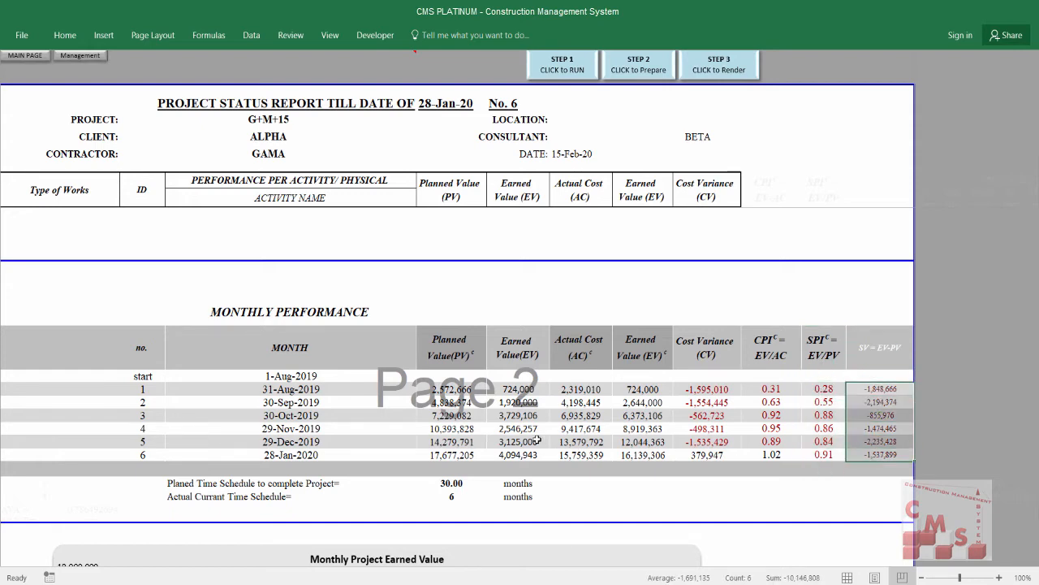
- Inspect the Monthly Project Earned Value chart and its earned value data labels
{"action": "scroll", "coordinate": [537, 440], "scroll_direction": "down", "scroll_amount": 5}
{"action": "scroll", "coordinate": [538, 440], "scroll_direction": "down", "scroll_amount": 2}
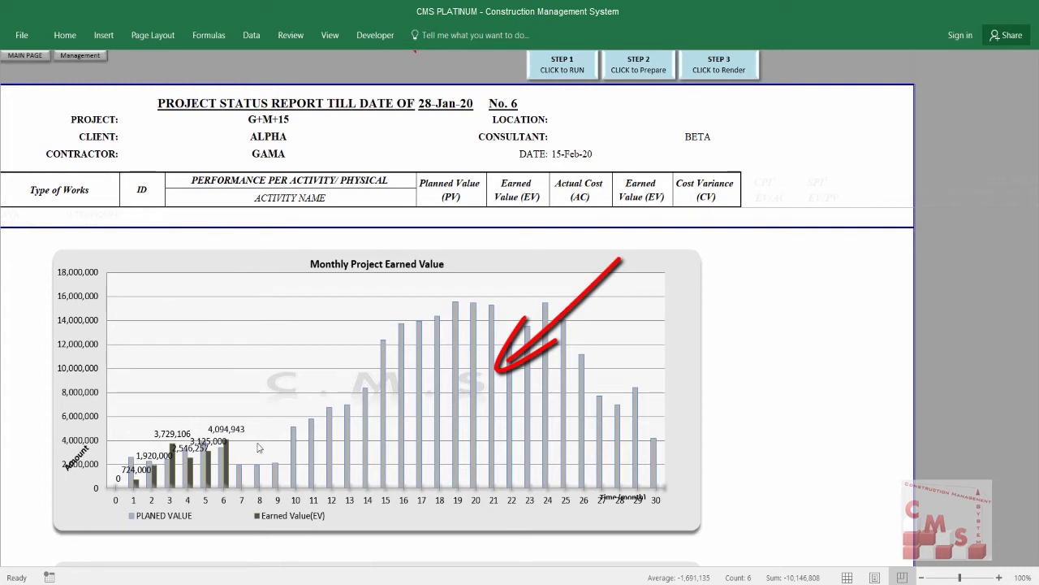
{"action": "left_click", "coordinate": [171, 441]}
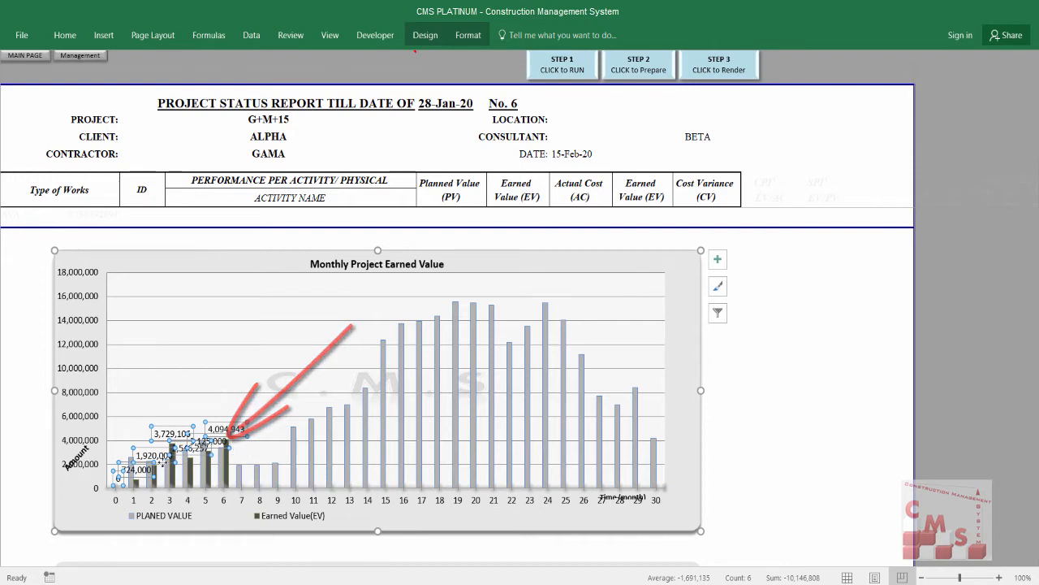
- Examine the Project Performance Chart, checking the actual cost curve at month 6 against planned and earned value
{"action": "scroll", "coordinate": [159, 445], "scroll_direction": "down", "scroll_amount": 5}
{"action": "scroll", "coordinate": [158, 445], "scroll_direction": "down", "scroll_amount": 1}
{"action": "scroll", "coordinate": [158, 445], "scroll_direction": "down", "scroll_amount": 1}
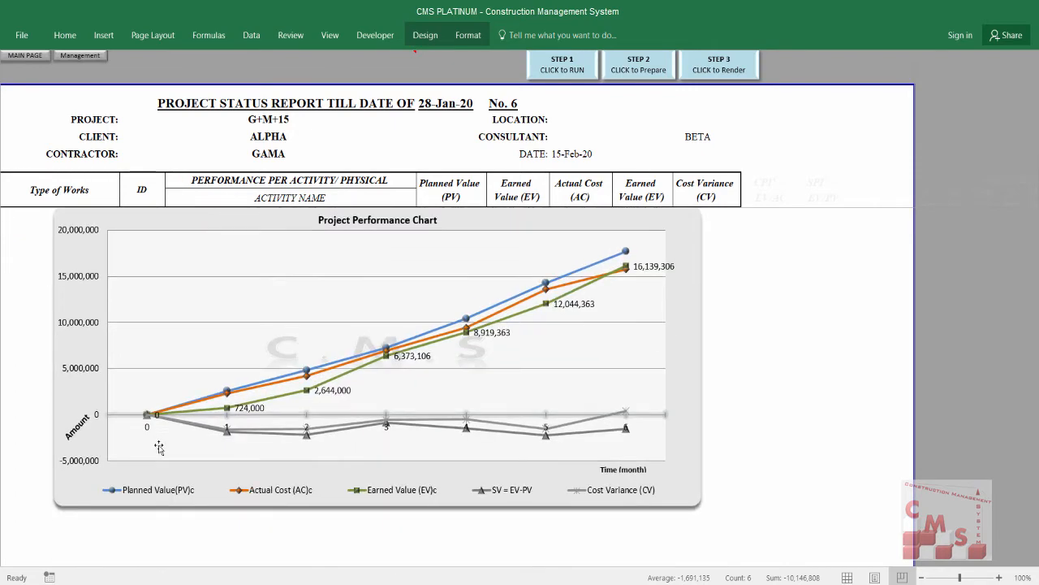
{"action": "scroll", "coordinate": [158, 445], "scroll_direction": "up", "scroll_amount": 1}
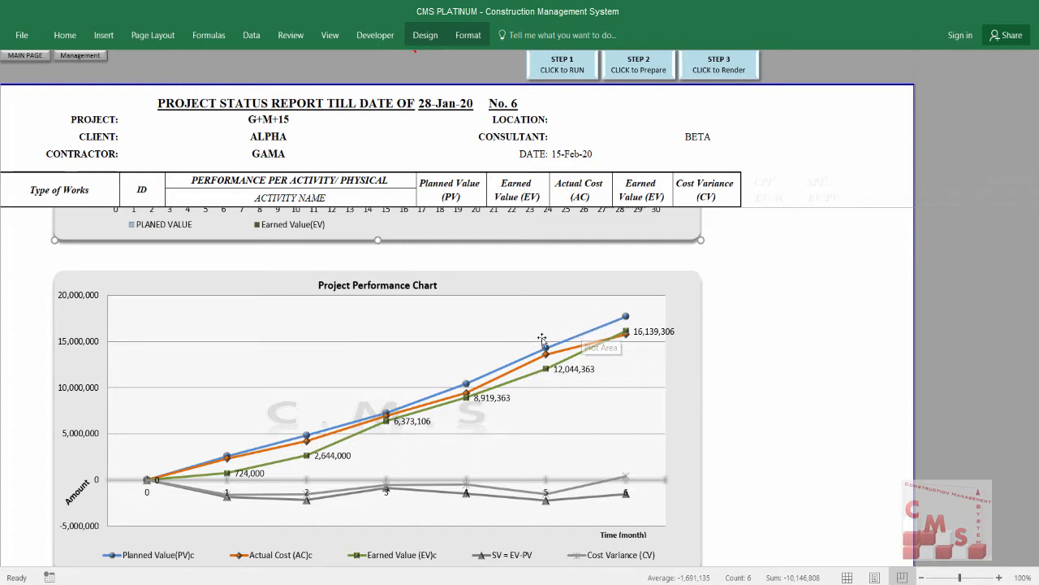
{"action": "mouse_move", "coordinate": [575, 355]}
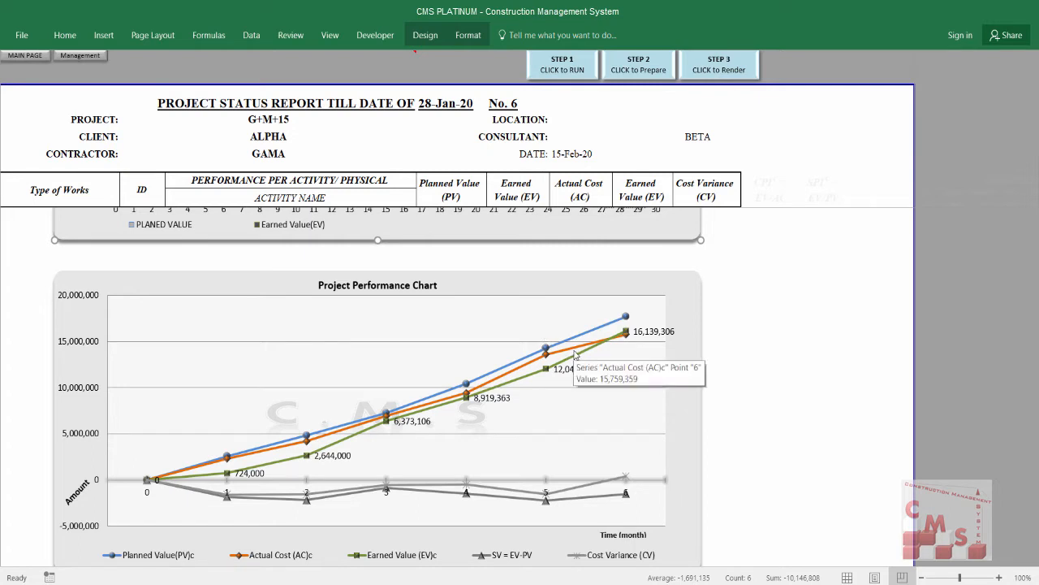
- Examine the commencement date, report date and planned duration in the project summary below the Project Performance Chart
{"action": "scroll", "coordinate": [495, 397], "scroll_direction": "down", "scroll_amount": 5}
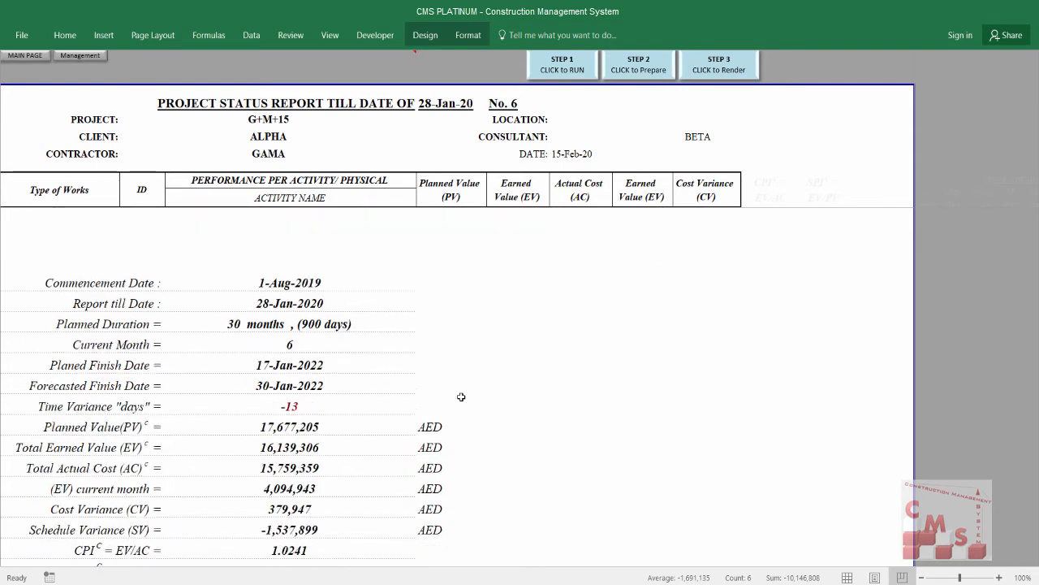
{"action": "scroll", "coordinate": [461, 396], "scroll_direction": "down", "scroll_amount": 2}
{"action": "scroll", "coordinate": [406, 350], "scroll_direction": "up", "scroll_amount": 1}
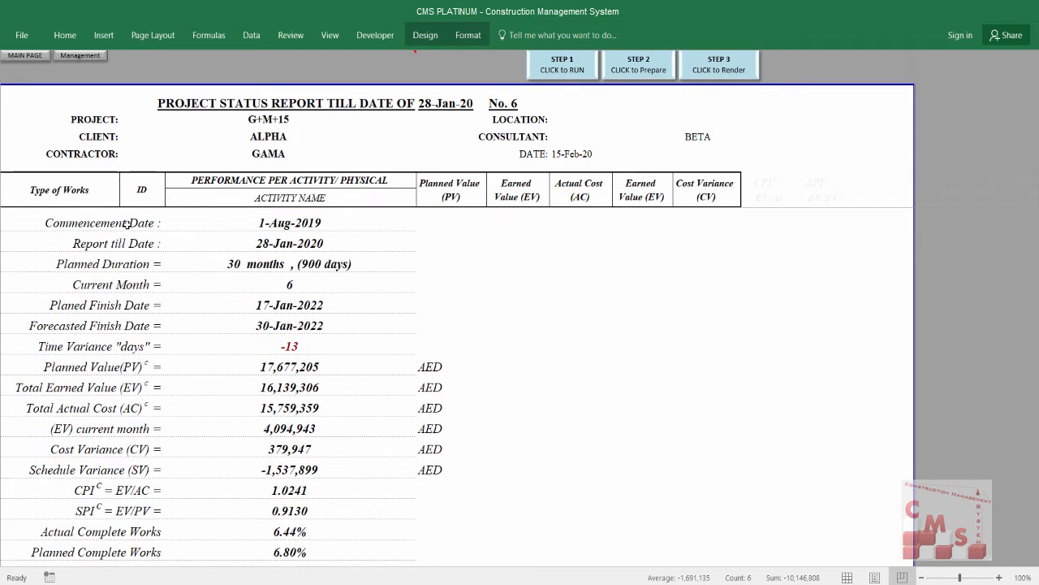
{"action": "left_click", "coordinate": [190, 223]}
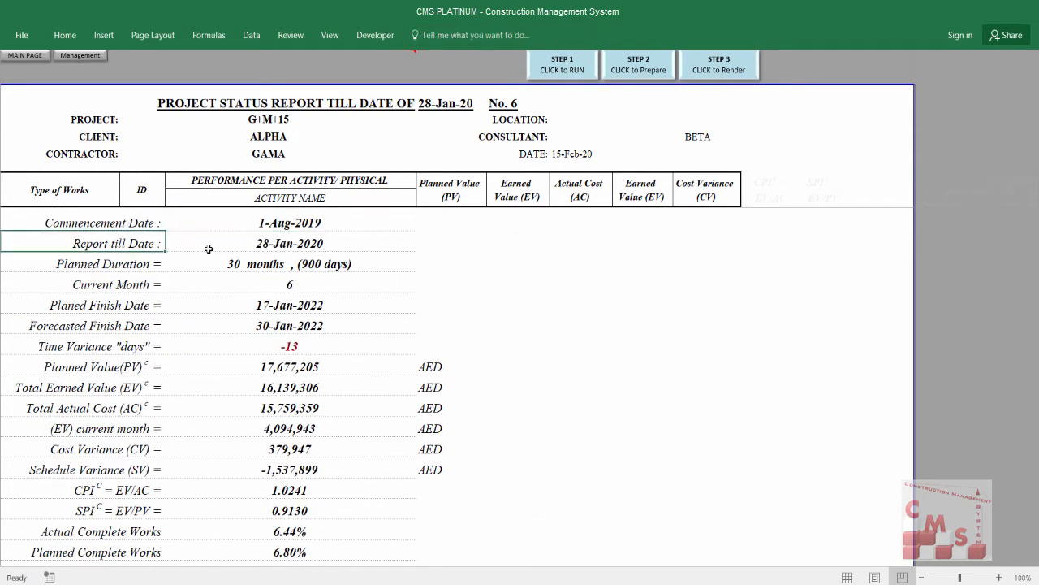
{"action": "left_click", "coordinate": [227, 243]}
{"action": "left_click", "coordinate": [146, 268]}
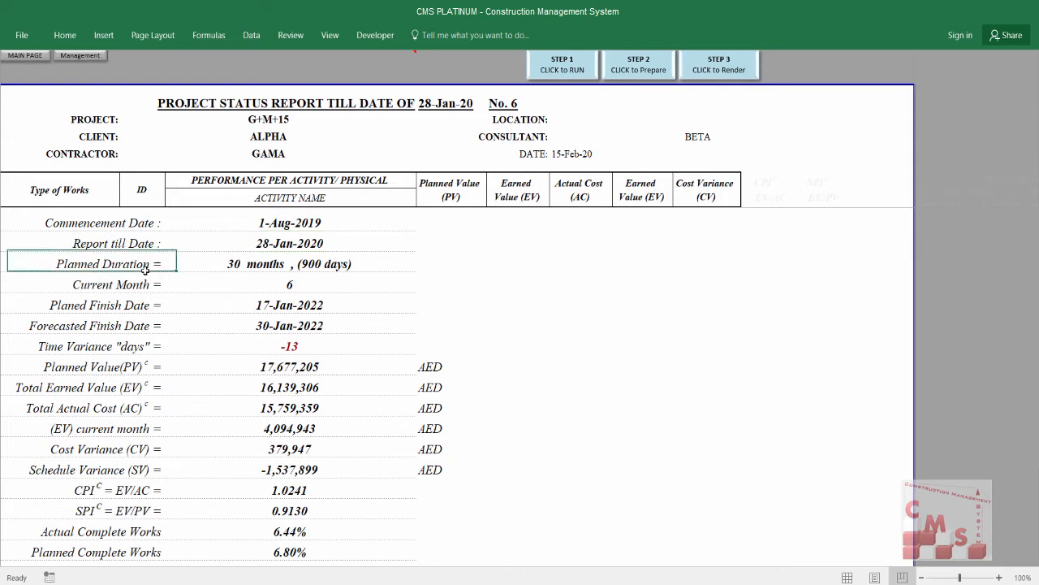
{"action": "left_click", "coordinate": [234, 263]}
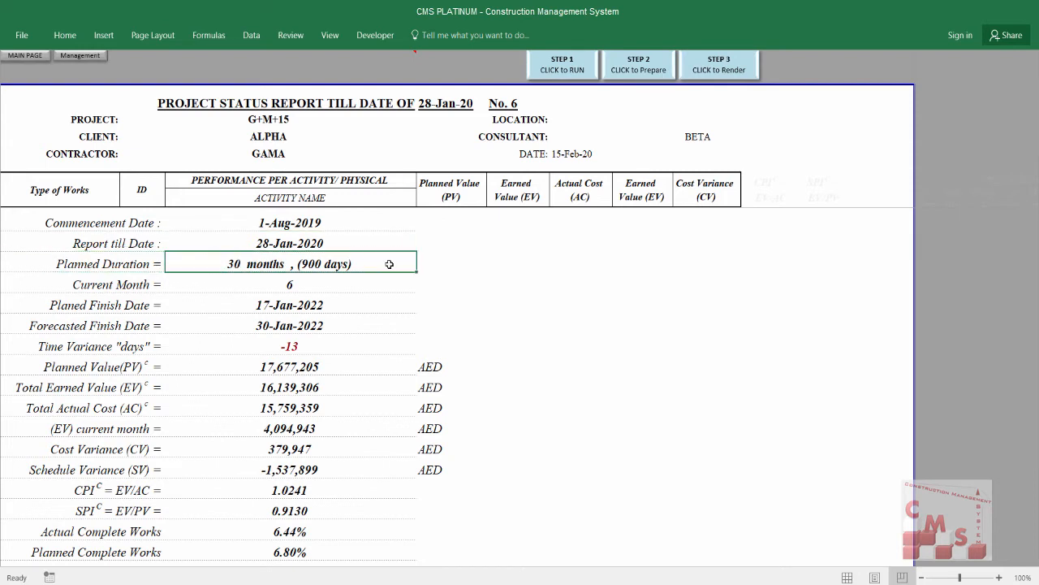
- Check the current month, compare the planned and forecasted finish dates, and review the time variance in days
{"action": "left_click", "coordinate": [136, 281]}
{"action": "left_click", "coordinate": [248, 283]}
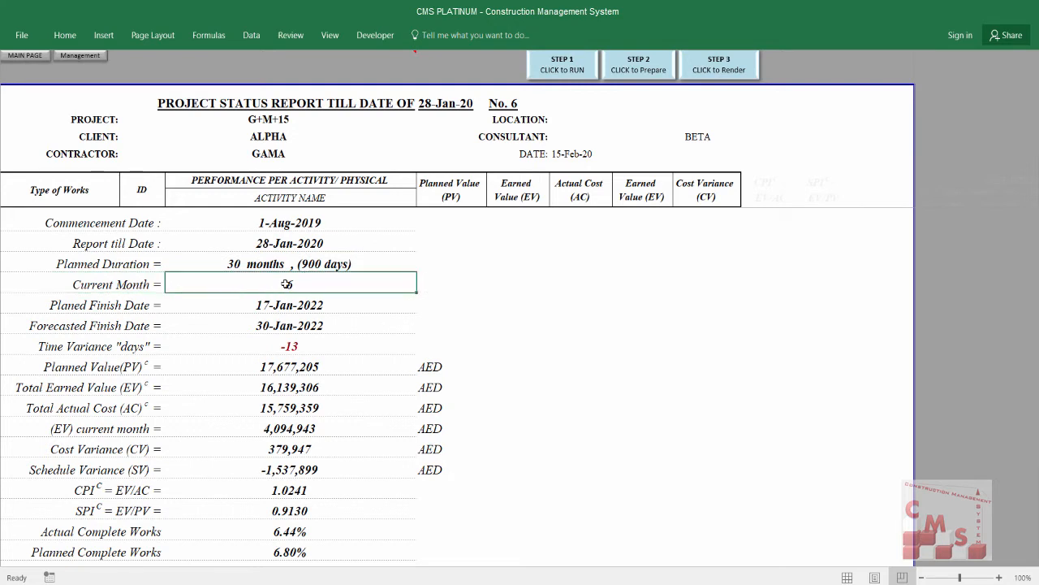
{"action": "left_click", "coordinate": [212, 306]}
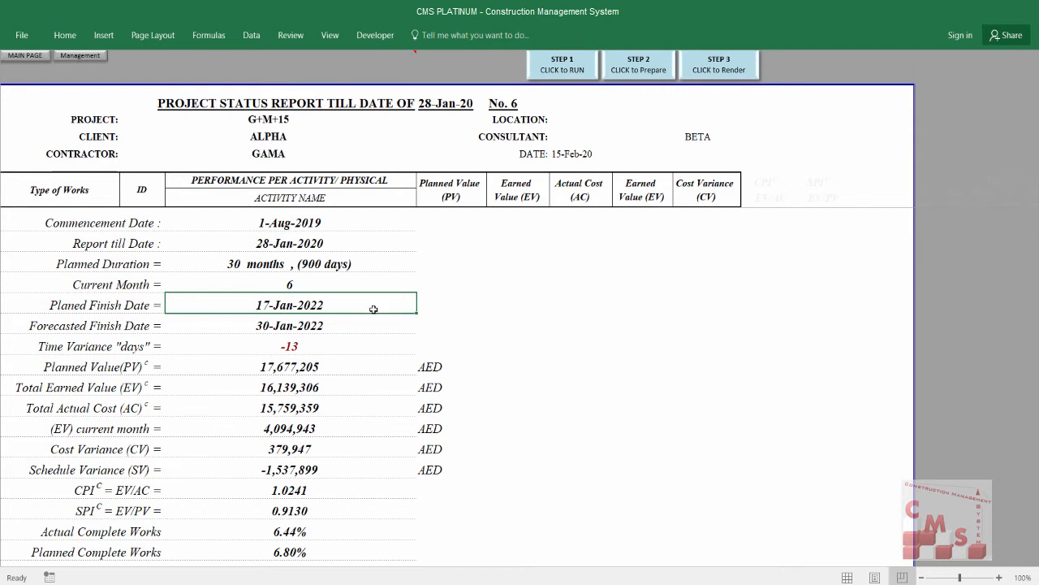
{"action": "left_click", "coordinate": [209, 327]}
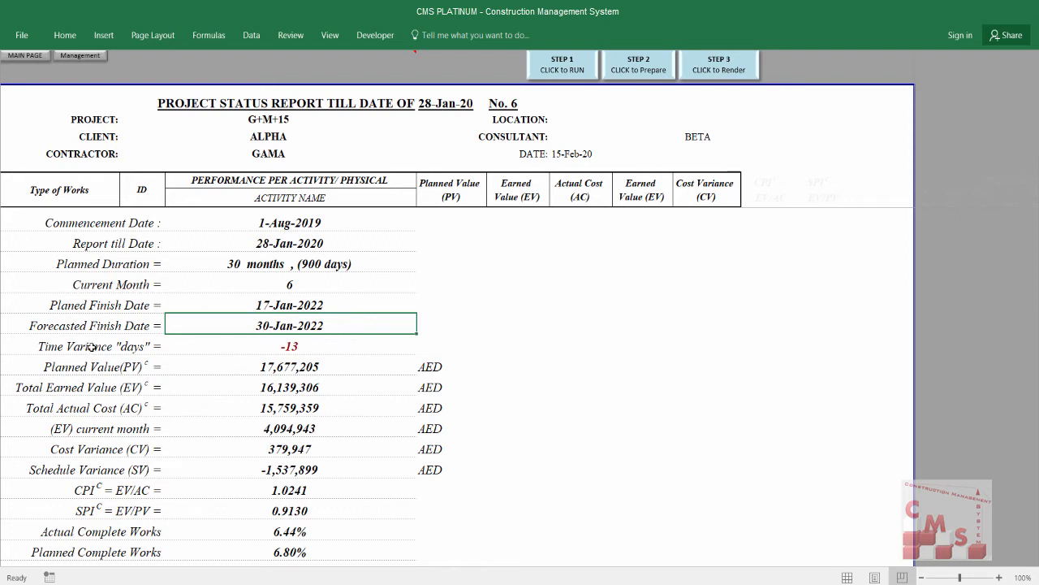
{"action": "left_click", "coordinate": [211, 343]}
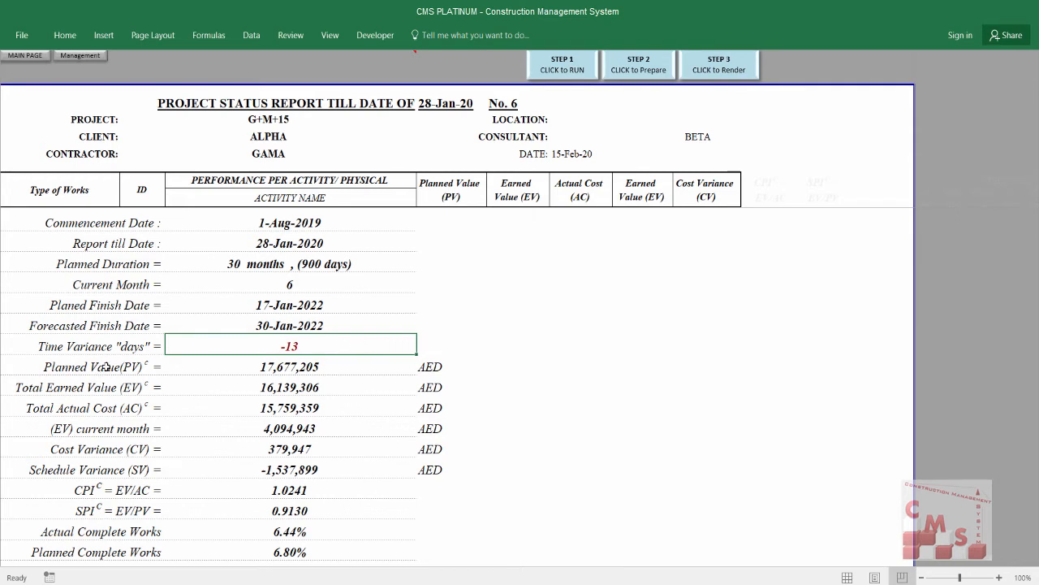
- Review the cumulative planned value, total earned value, total actual cost and current-month earned value in the project summary
{"action": "left_click", "coordinate": [227, 366]}
{"action": "left_click", "coordinate": [88, 391]}
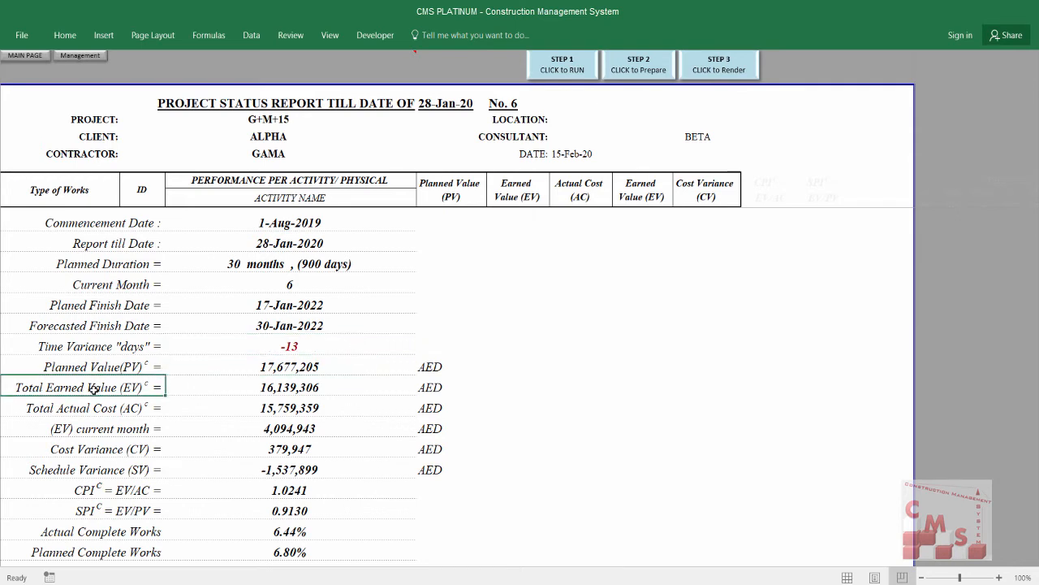
{"action": "left_click", "coordinate": [227, 387]}
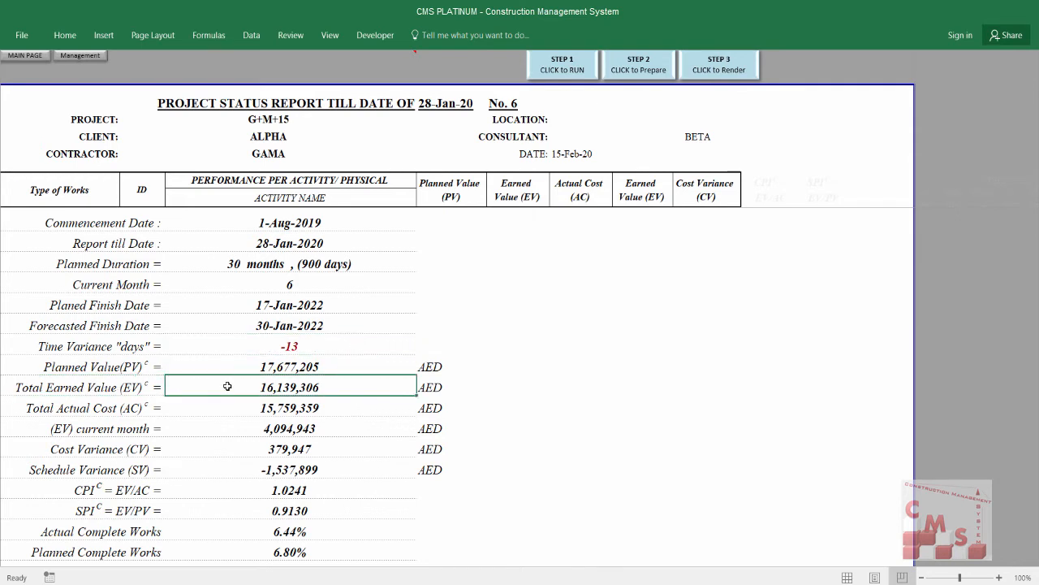
{"action": "left_click", "coordinate": [113, 415]}
{"action": "left_click", "coordinate": [224, 408]}
{"action": "left_click", "coordinate": [113, 410]}
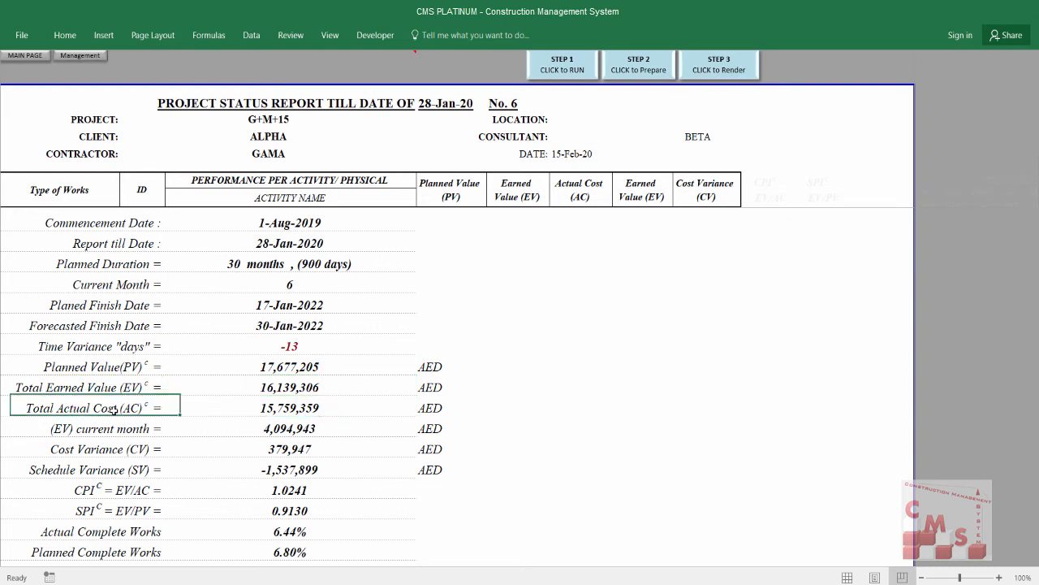
{"action": "left_click", "coordinate": [224, 408]}
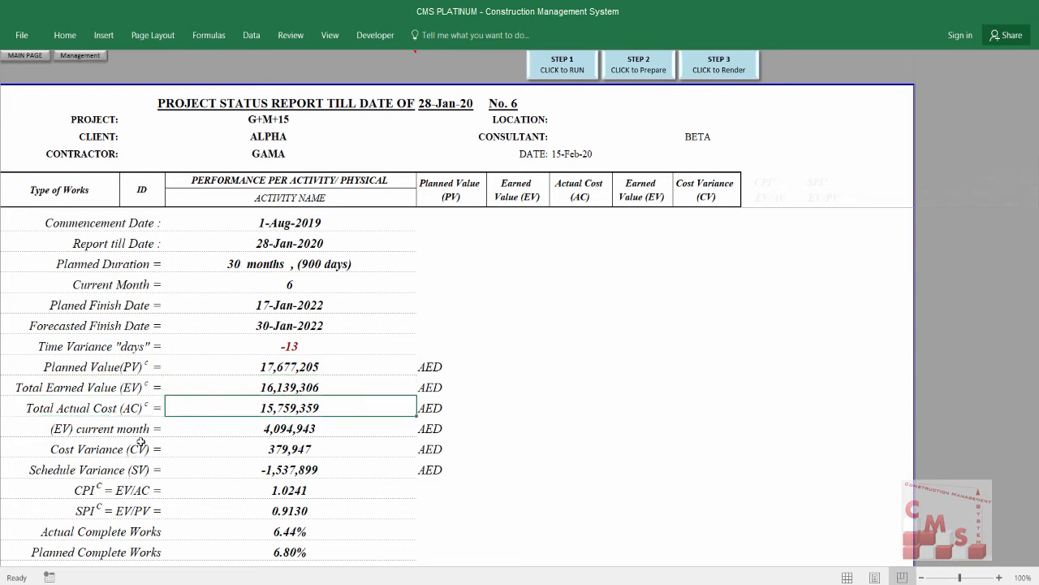
{"action": "left_click", "coordinate": [221, 429]}
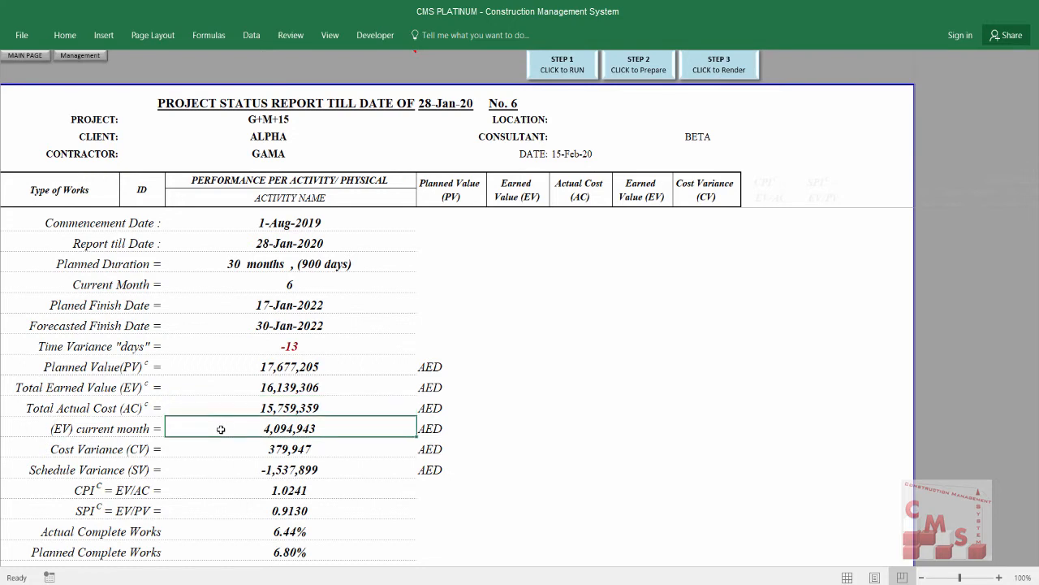
- Examine the schedule variance, cumulative CPI and SPI, and the actual and planned complete works percentages
{"action": "left_click", "coordinate": [246, 467]}
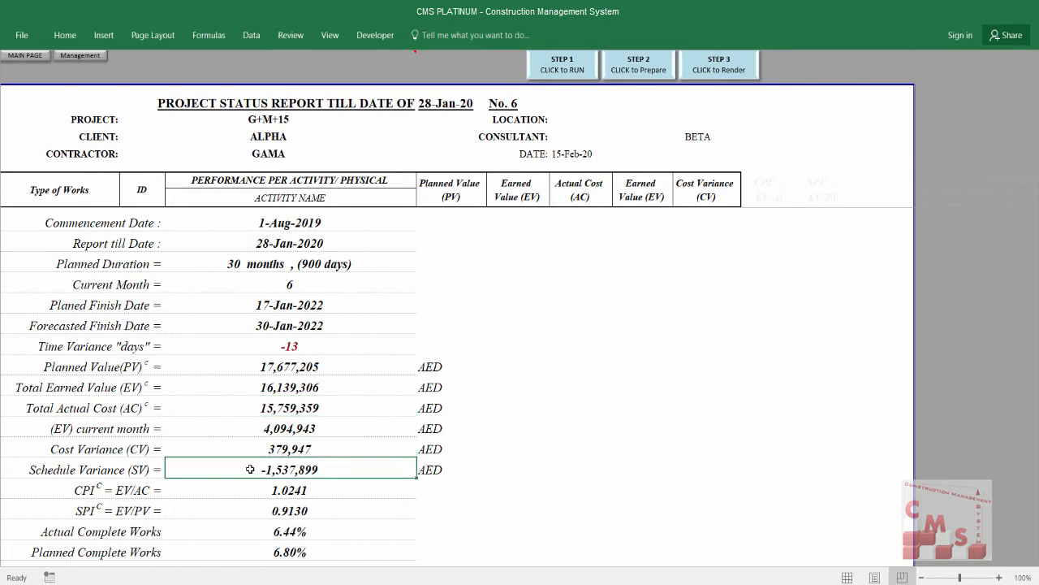
{"action": "left_click", "coordinate": [239, 492]}
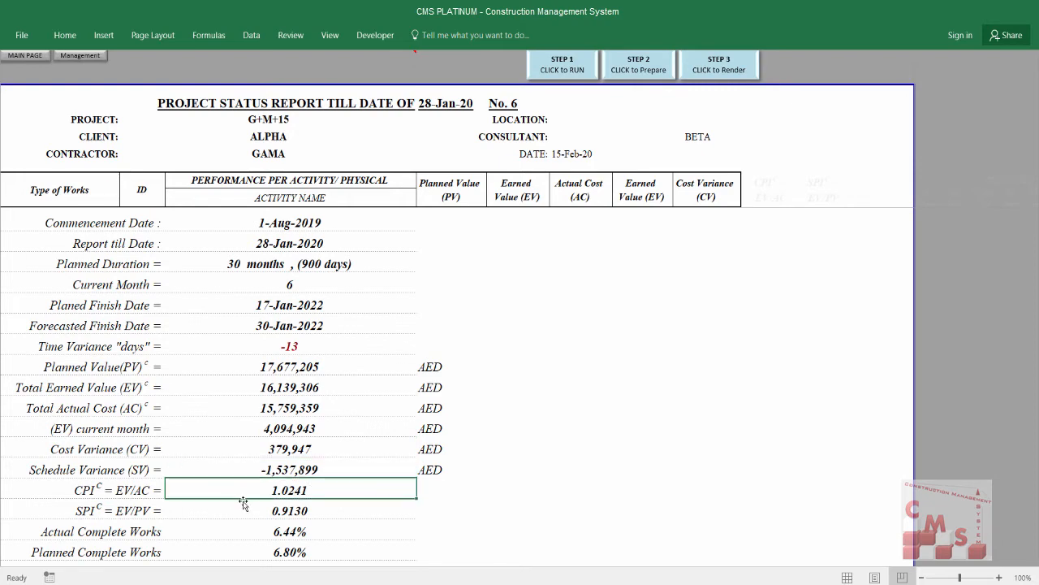
{"action": "scroll", "coordinate": [241, 497], "scroll_direction": "down", "scroll_amount": 1}
{"action": "left_click", "coordinate": [263, 447]}
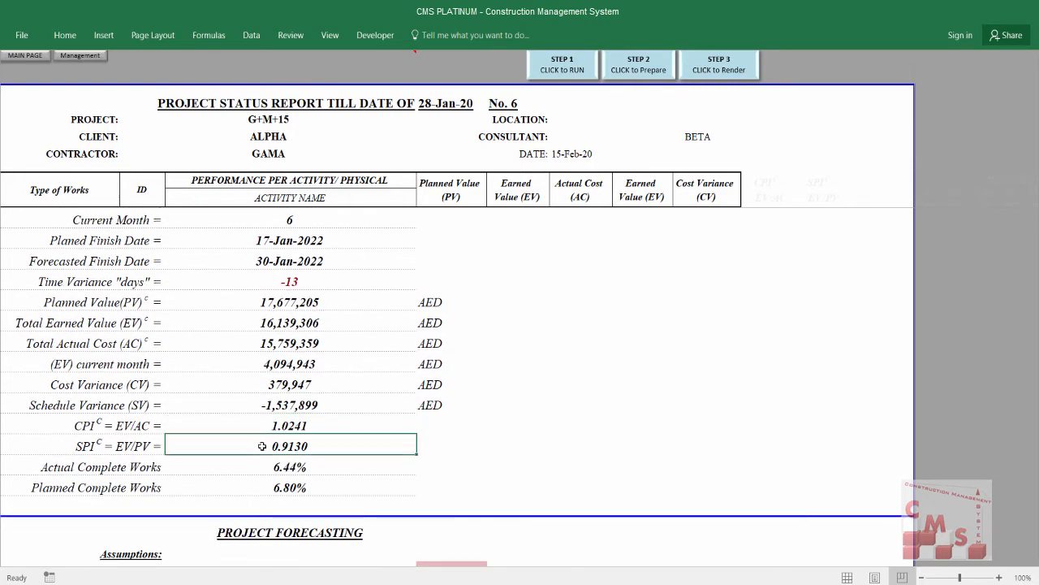
{"action": "left_click", "coordinate": [258, 465]}
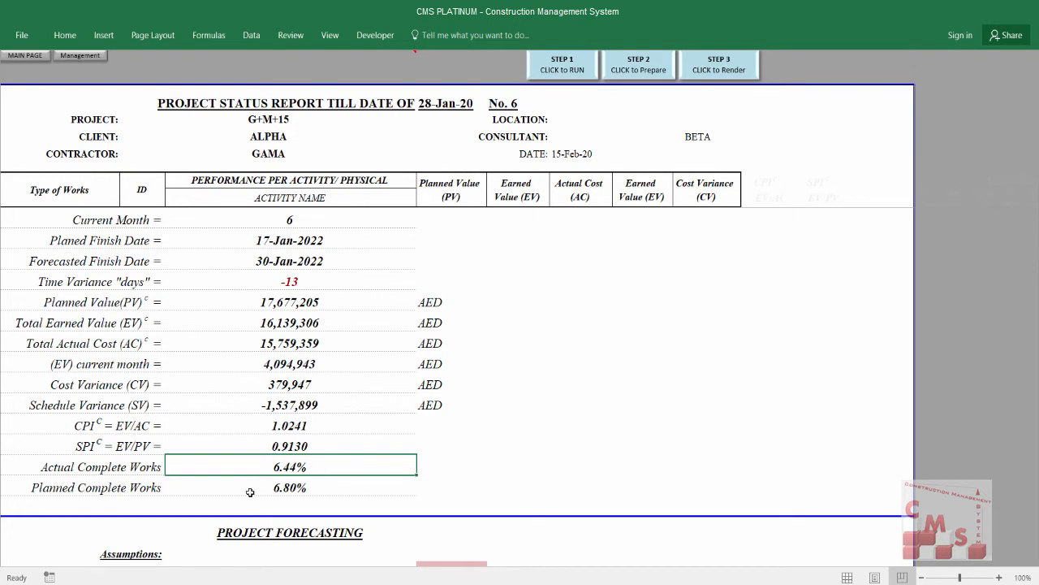
{"action": "left_click", "coordinate": [212, 487]}
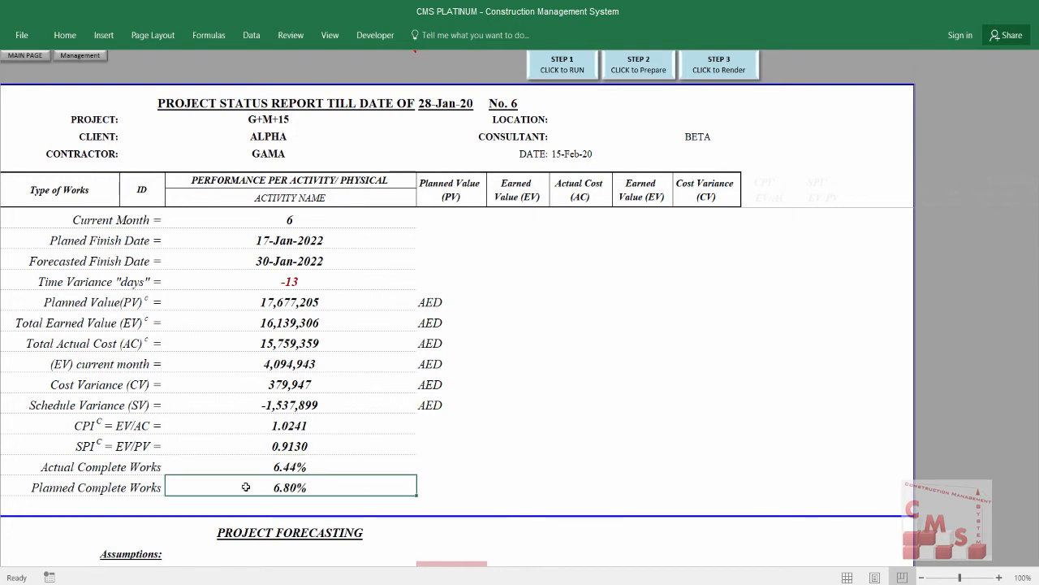
- Examine the Project Forecasting assumptions on schedule impact, daily delay penalties, maximum penalties and daily administration cost
{"action": "scroll", "coordinate": [313, 500], "scroll_direction": "down", "scroll_amount": 2}
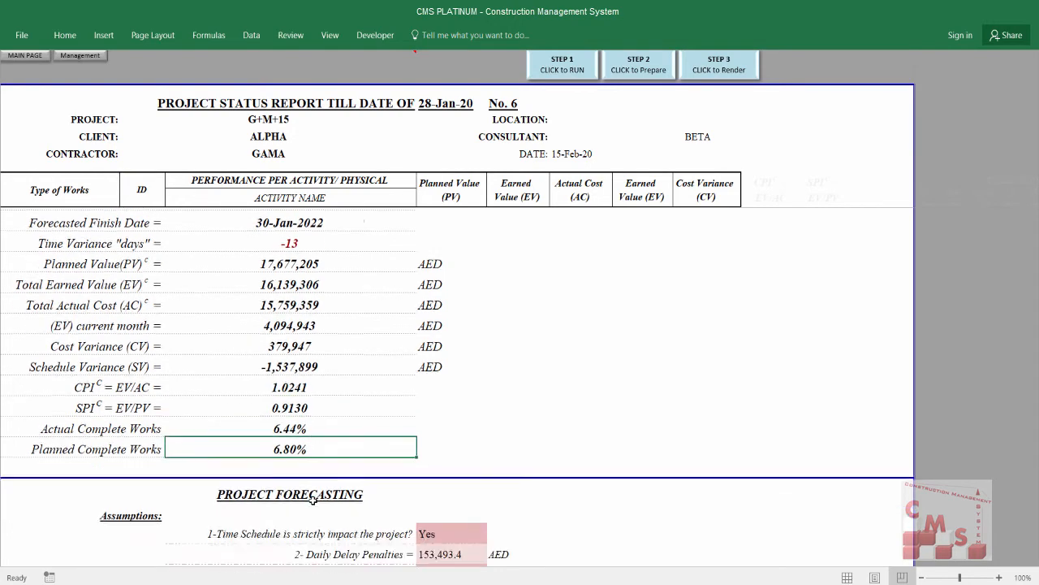
{"action": "scroll", "coordinate": [371, 425], "scroll_direction": "down", "scroll_amount": 1}
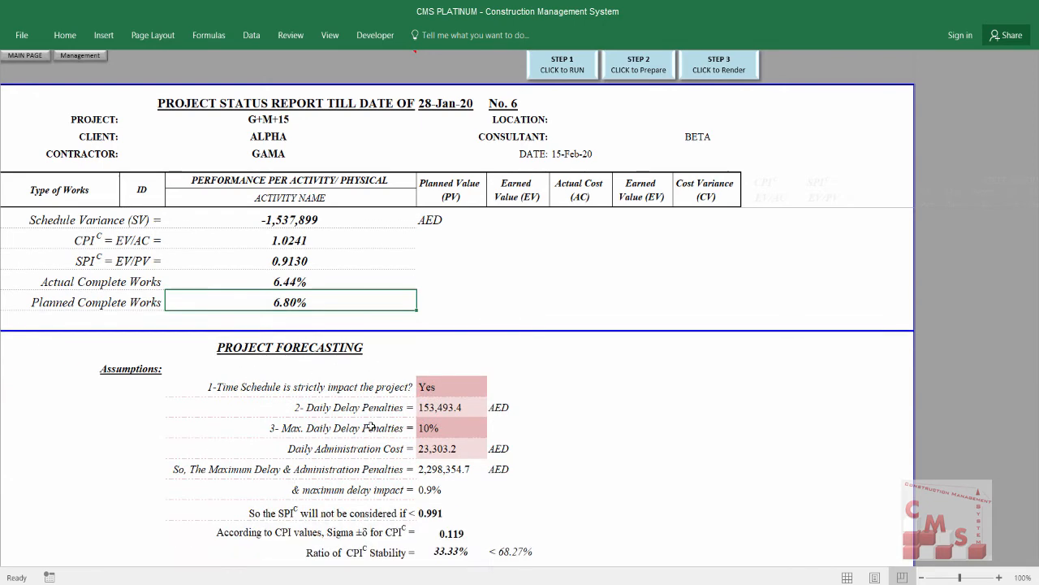
{"action": "scroll", "coordinate": [429, 459], "scroll_direction": "down", "scroll_amount": 1}
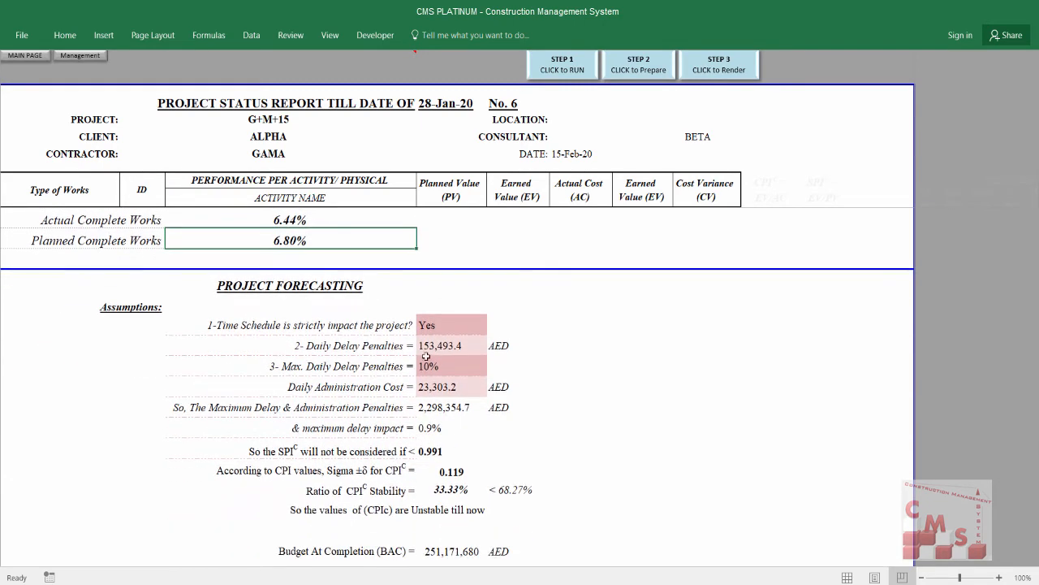
{"action": "scroll", "coordinate": [408, 460], "scroll_direction": "down", "scroll_amount": 1}
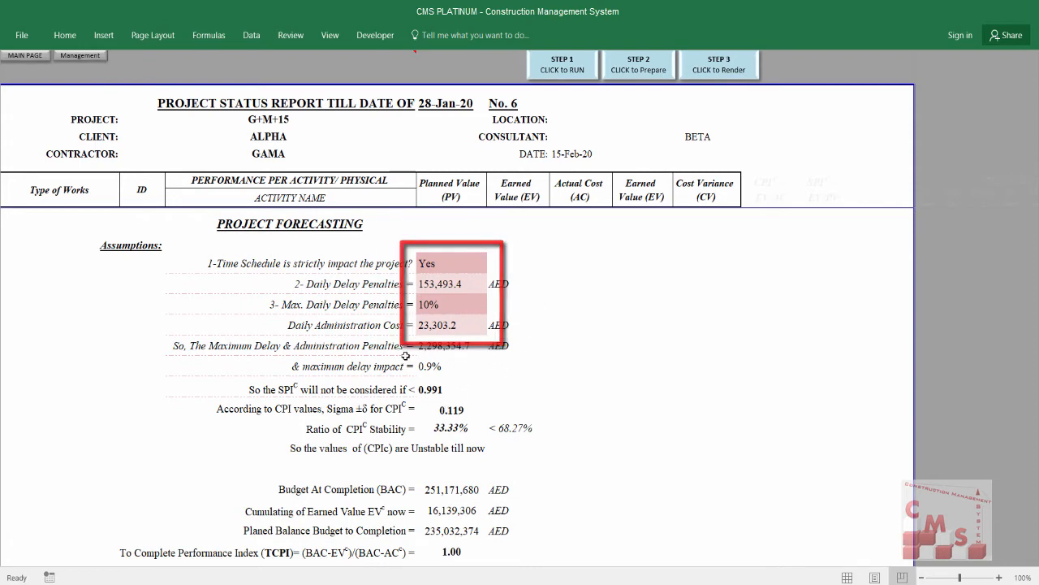
- Review the three Estimate At Completion cases and read the Narrative's statements on budget and schedule
{"action": "scroll", "coordinate": [405, 357], "scroll_direction": "down", "scroll_amount": 5}
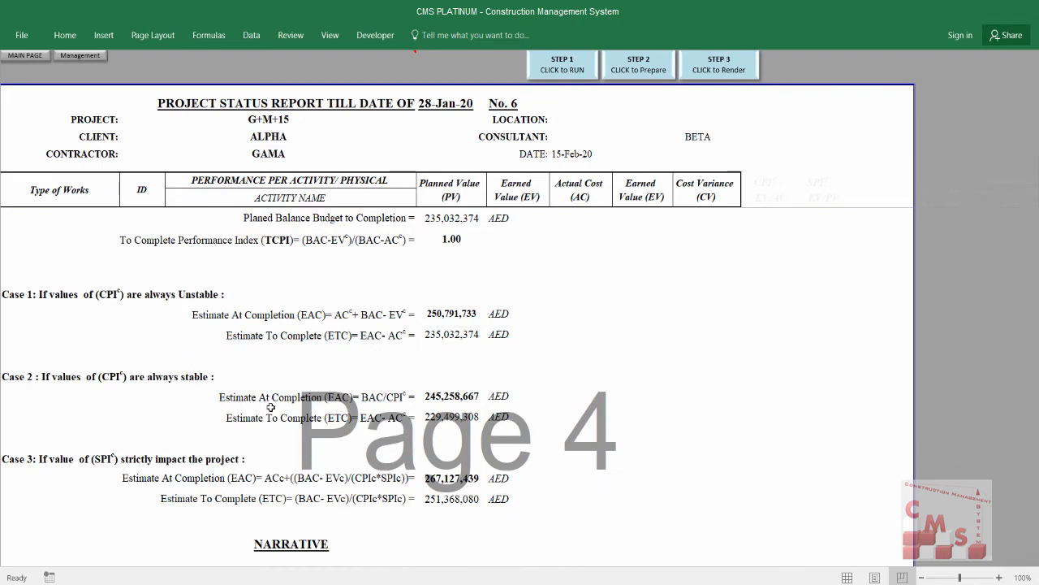
{"action": "scroll", "coordinate": [222, 445], "scroll_direction": "down", "scroll_amount": 4}
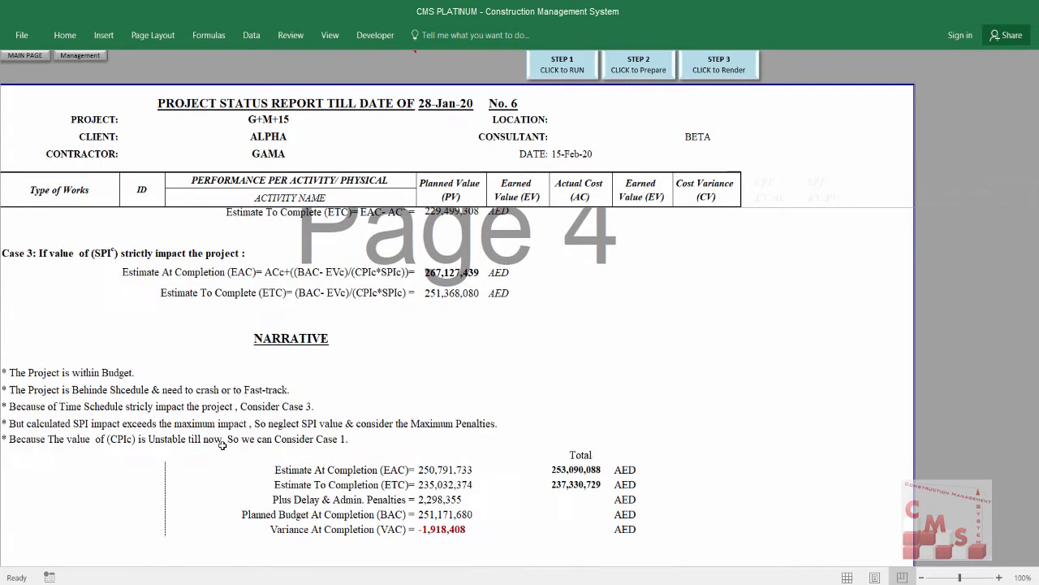
{"action": "scroll", "coordinate": [223, 445], "scroll_direction": "down", "scroll_amount": 1}
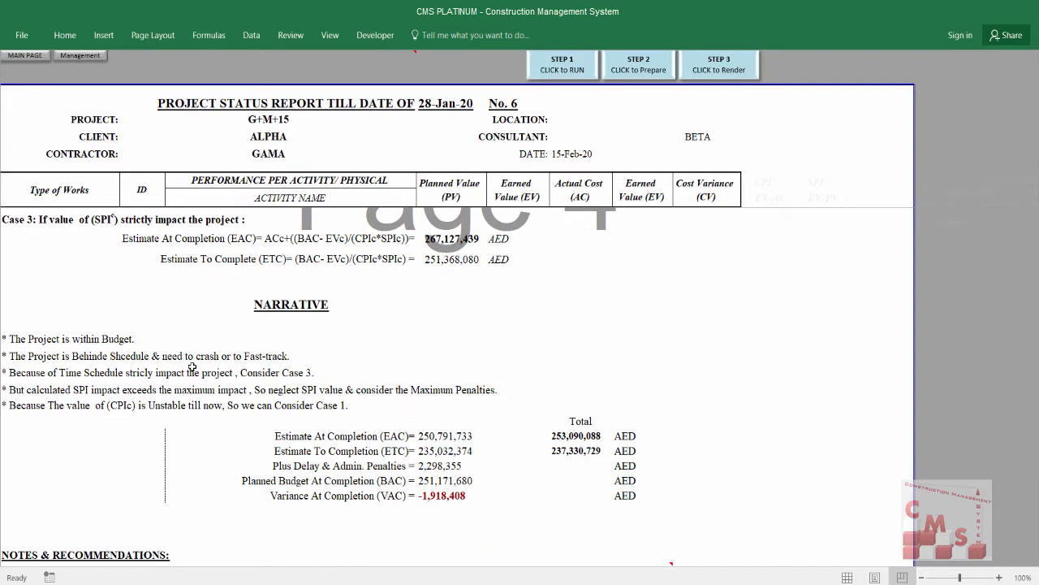
{"action": "left_click", "coordinate": [124, 342]}
- Check the cumulative CPI in the project summary against total earned value and total actual cost
{"action": "scroll", "coordinate": [34, 331], "scroll_direction": "up", "scroll_amount": 10}
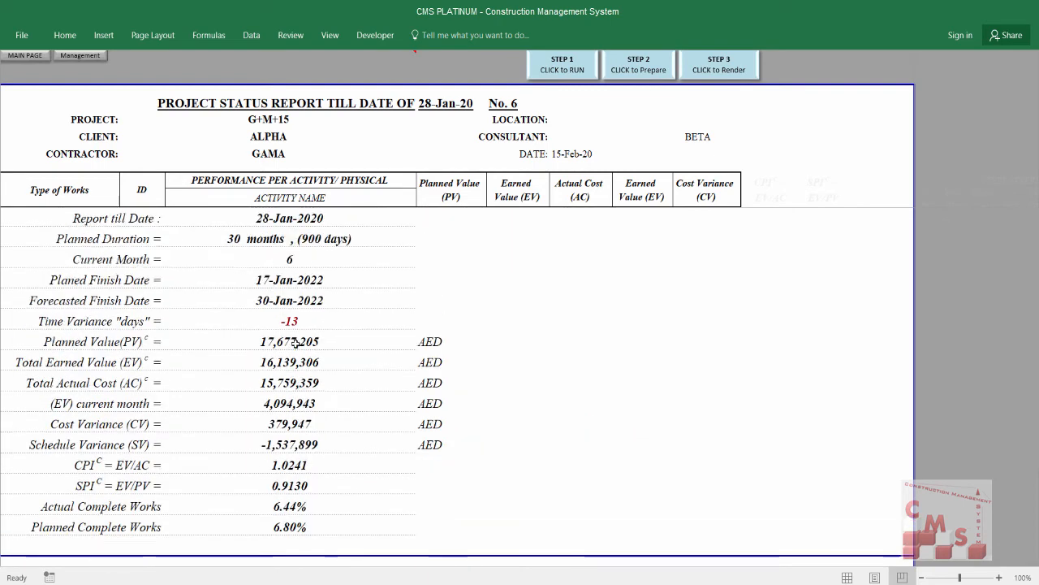
{"action": "left_click", "coordinate": [300, 494]}
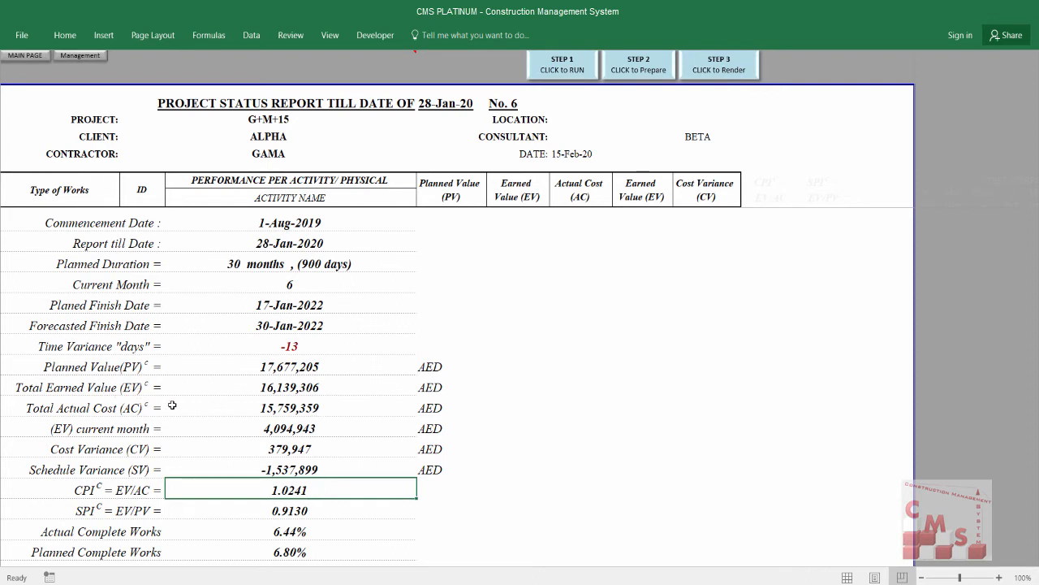
{"action": "left_click", "coordinate": [270, 389]}
{"action": "left_click", "coordinate": [277, 406]}
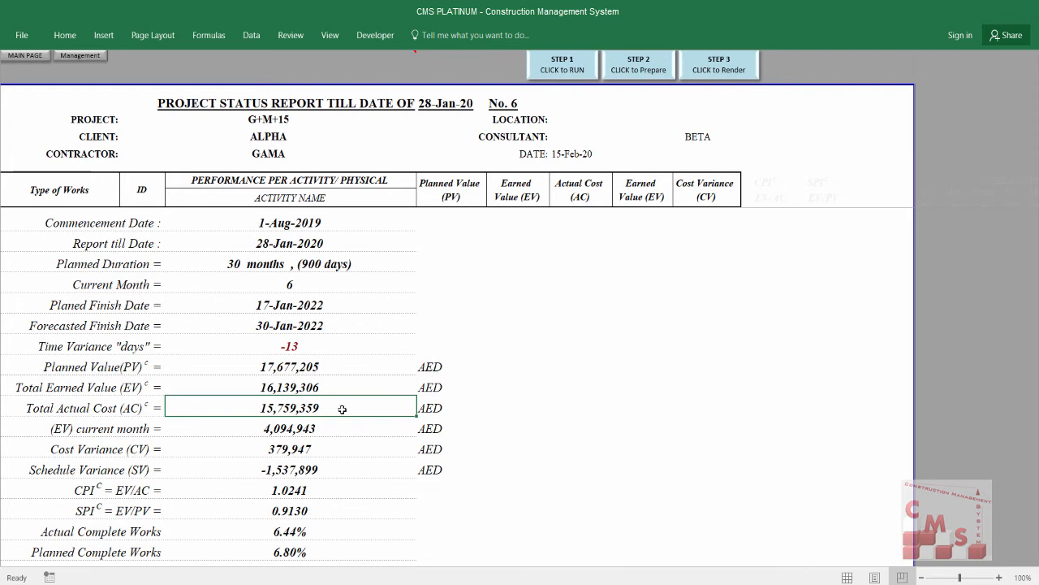
{"action": "left_click", "coordinate": [323, 495]}
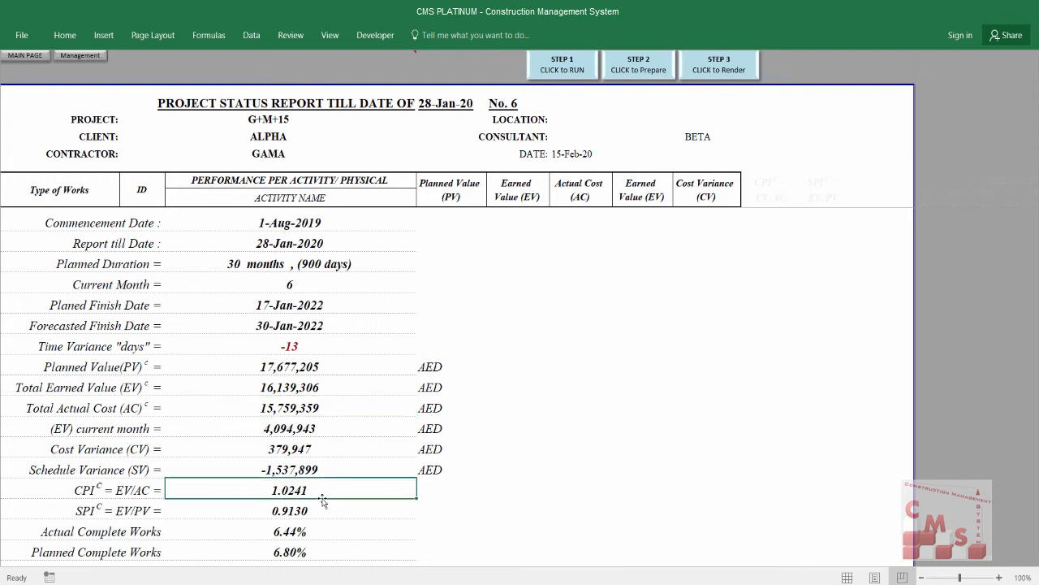
- Check the cumulative SPI against planned value and total earned value, then inspect the actual complete works percentage
{"action": "left_click", "coordinate": [291, 511]}
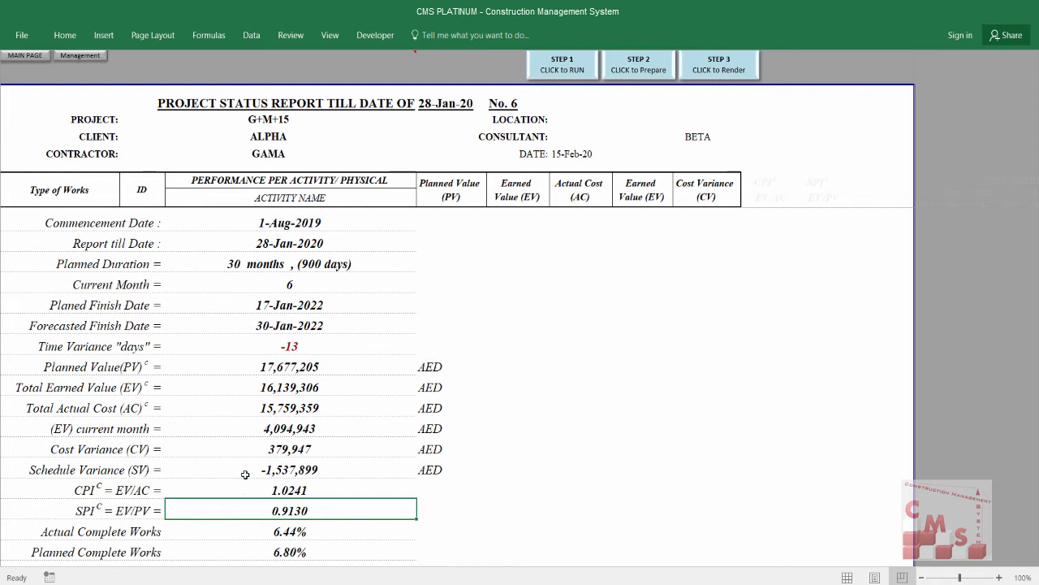
{"action": "left_click", "coordinate": [276, 370]}
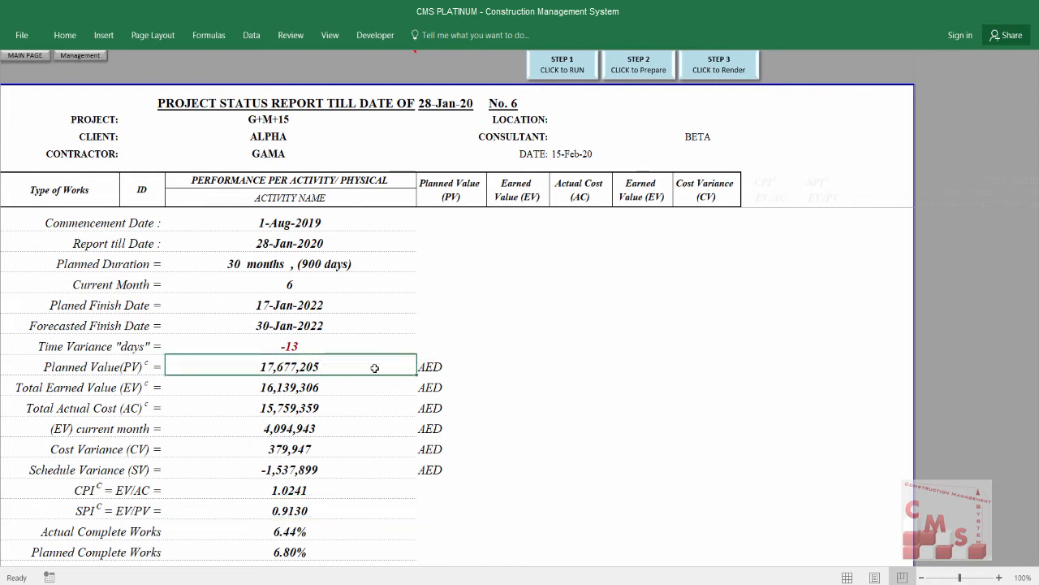
{"action": "left_click", "coordinate": [365, 387]}
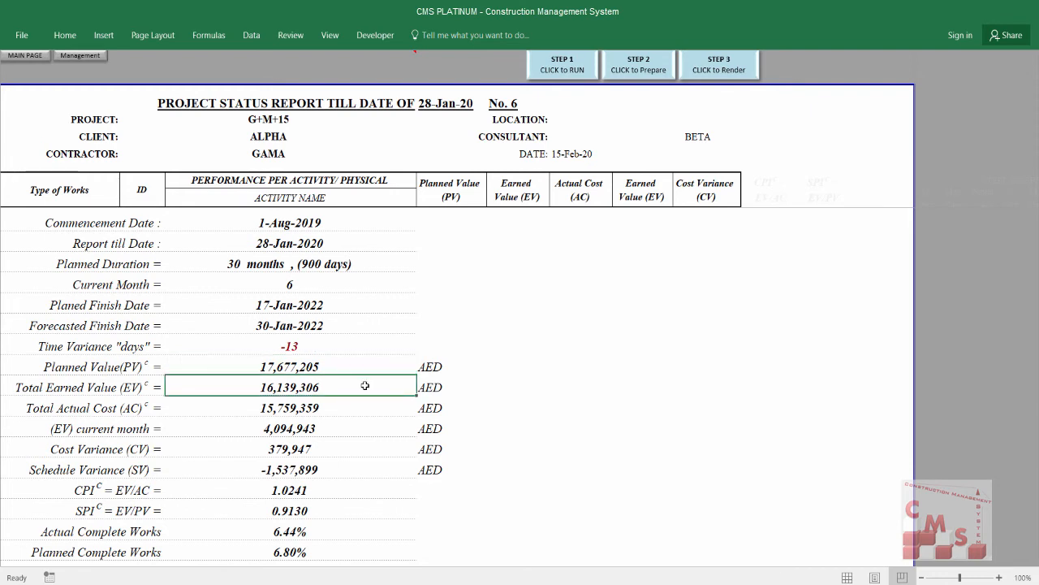
{"action": "left_click", "coordinate": [332, 510]}
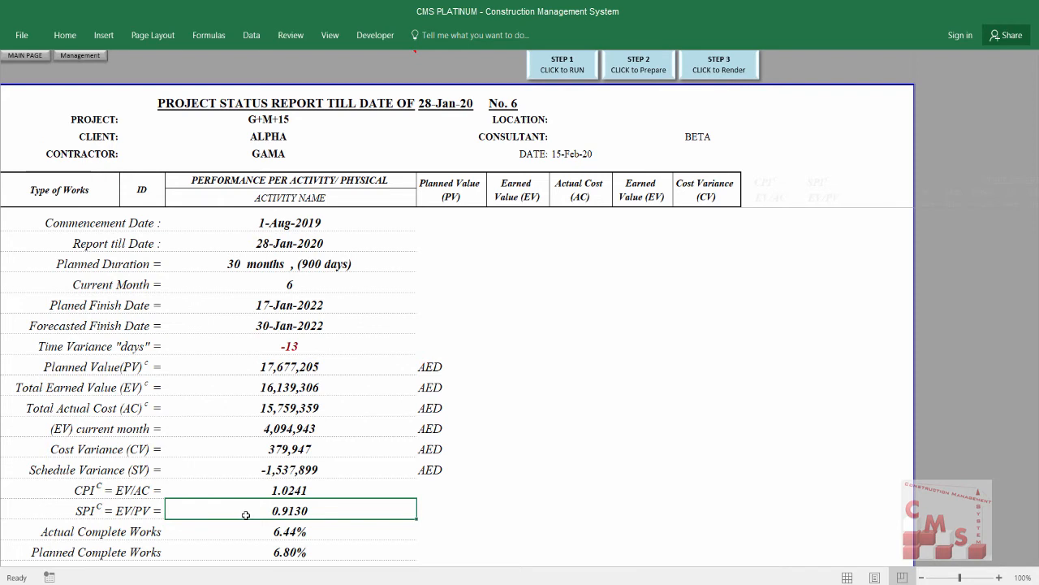
{"action": "left_click", "coordinate": [326, 532]}
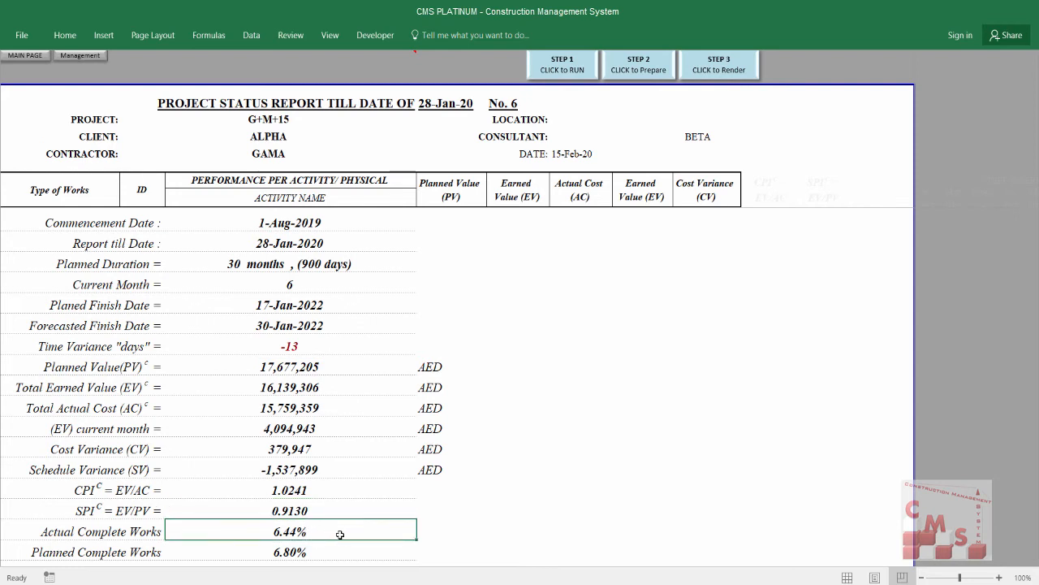
- Check the planned complete works percentage against the actual complete works percentage in the project summary
{"action": "left_click_drag", "start_coordinate": [303, 540], "coordinate": [128, 553]}
{"action": "left_click", "coordinate": [134, 552]}
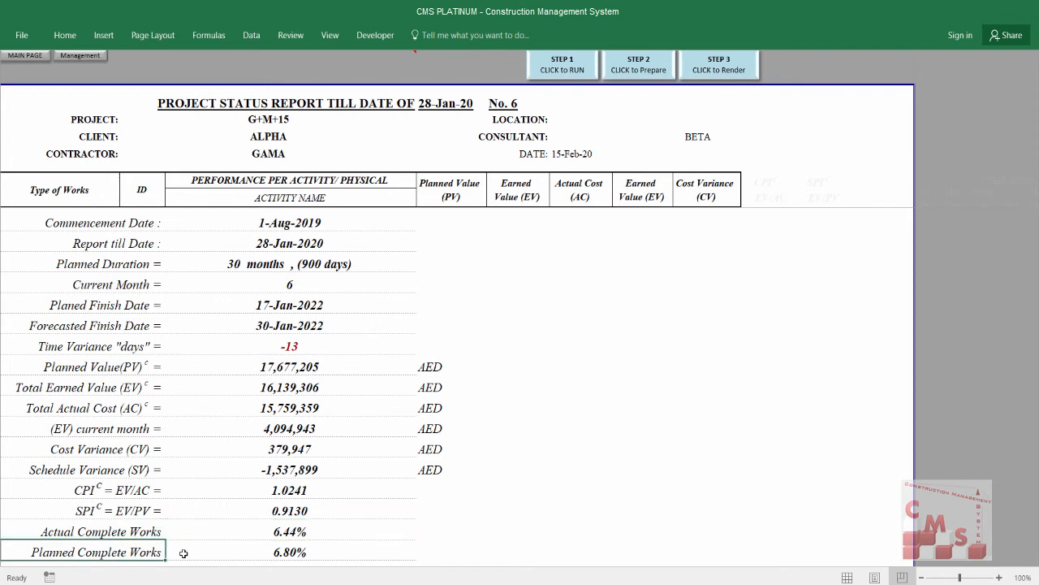
{"action": "left_click", "coordinate": [321, 553]}
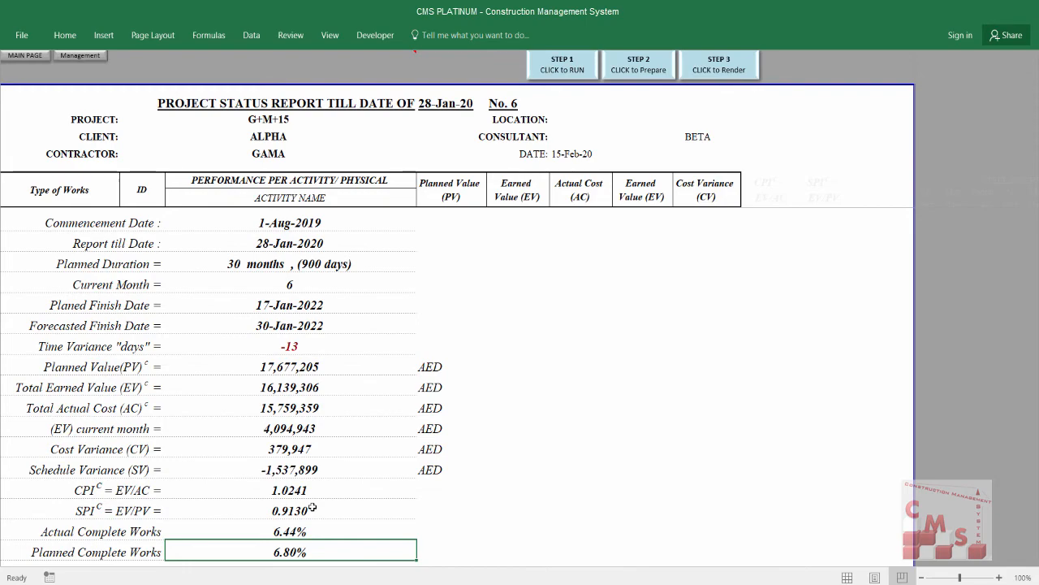
- Review the Project Forecasting assumptions and the Narrative's statements on the SPI impact, maximum penalties and CPI stability
{"action": "scroll", "coordinate": [311, 508], "scroll_direction": "down", "scroll_amount": 5}
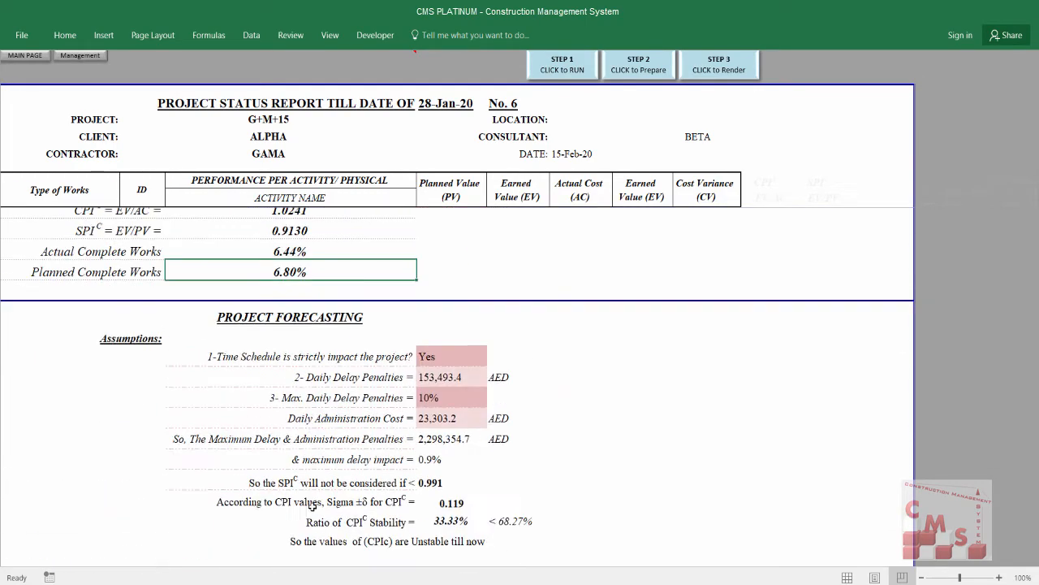
{"action": "scroll", "coordinate": [312, 505], "scroll_direction": "up", "scroll_amount": 1}
{"action": "scroll", "coordinate": [312, 505], "scroll_direction": "down", "scroll_amount": 10}
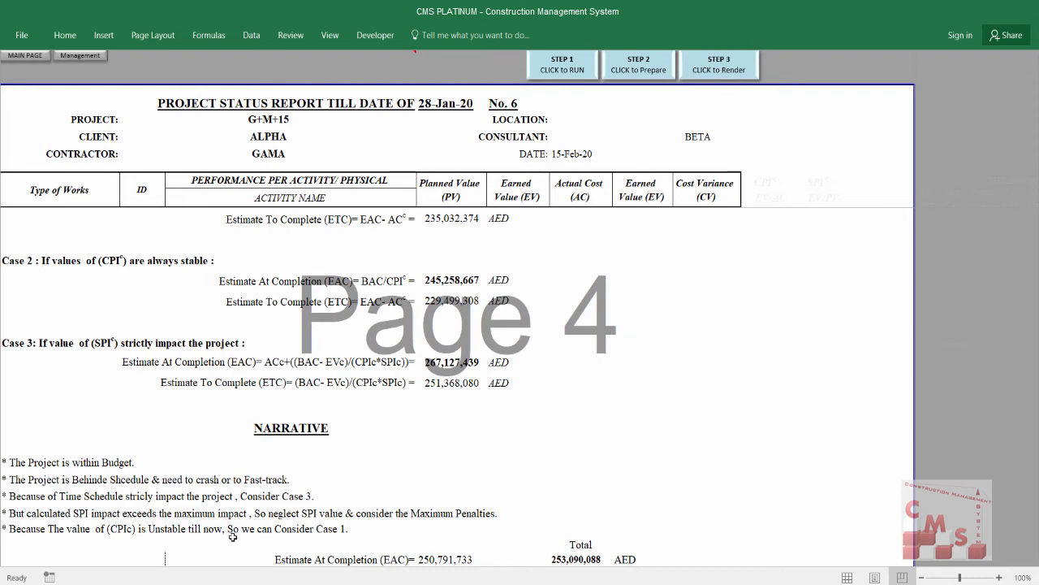
{"action": "scroll", "coordinate": [349, 538], "scroll_direction": "down", "scroll_amount": 1}
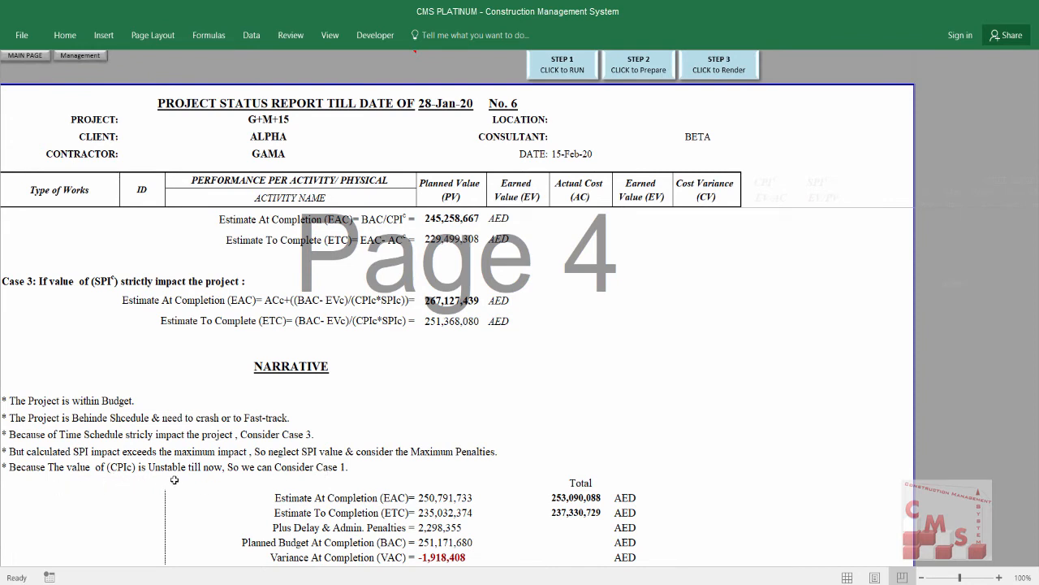
{"action": "scroll", "coordinate": [177, 482], "scroll_direction": "up", "scroll_amount": 6}
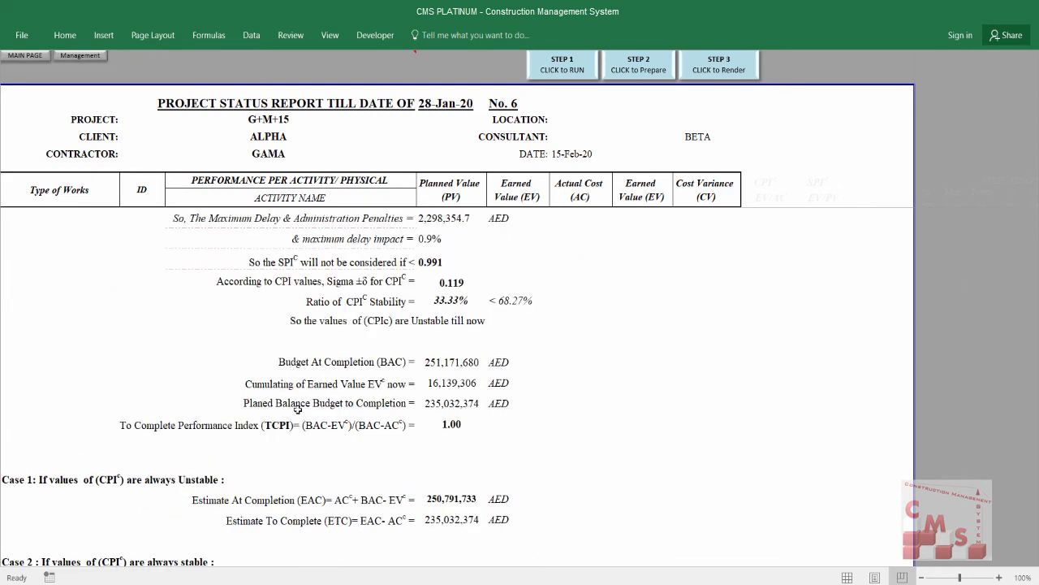
- Examine the cumulative CPI values for months 1 to 6 in the Monthly Performance table
{"action": "scroll", "coordinate": [561, 362], "scroll_direction": "up", "scroll_amount": 15}
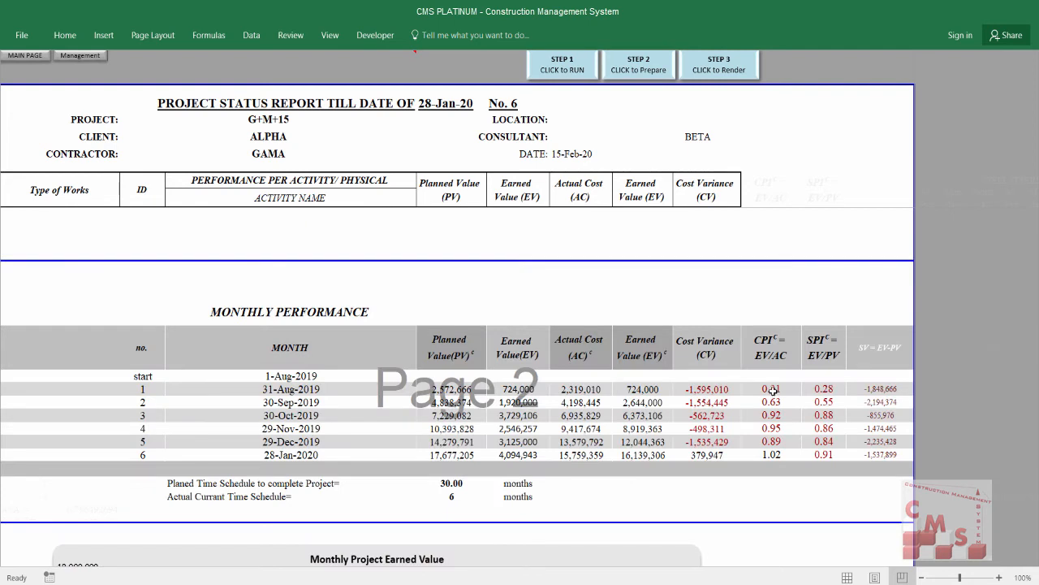
{"action": "left_click_drag", "start_coordinate": [773, 390], "coordinate": [766, 455]}
{"action": "left_click", "coordinate": [767, 452]}
{"action": "left_click_drag", "start_coordinate": [766, 390], "coordinate": [767, 457]}
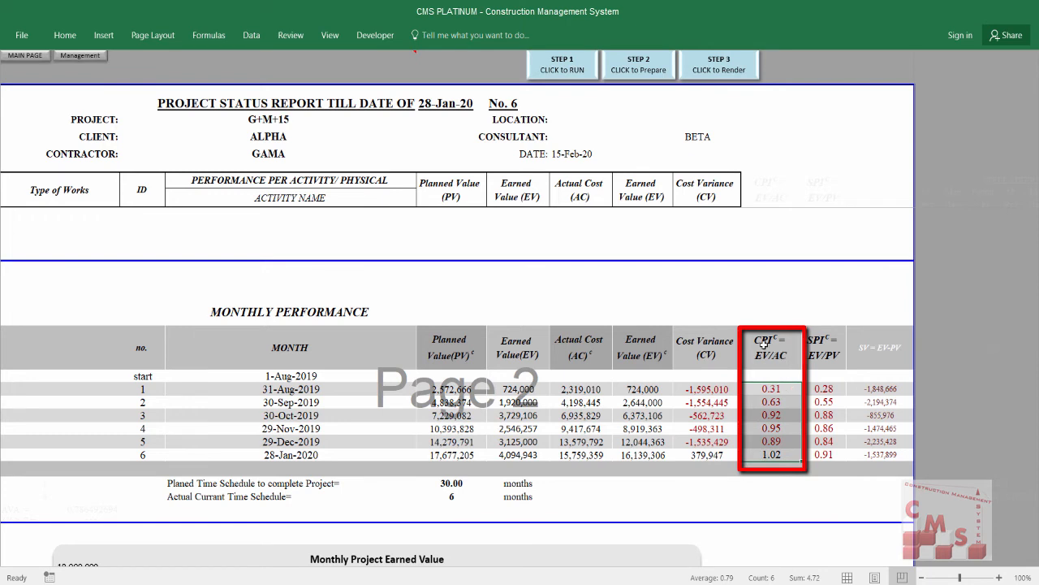
{"action": "left_click_drag", "start_coordinate": [794, 392], "coordinate": [791, 456]}
{"action": "scroll", "coordinate": [788, 415], "scroll_direction": "down", "scroll_amount": 2}
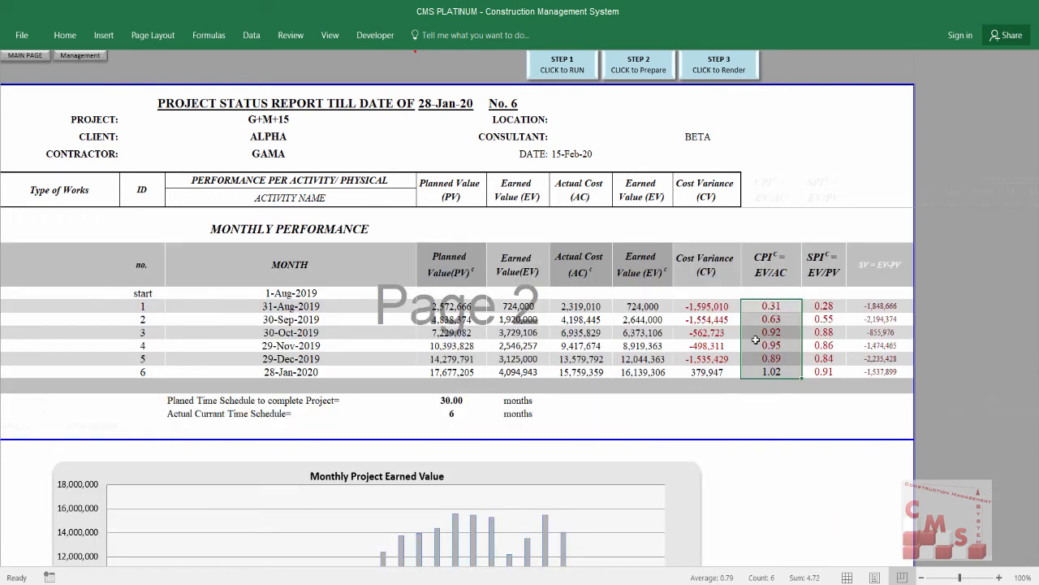
{"action": "key", "text": "ctrl+Up"}
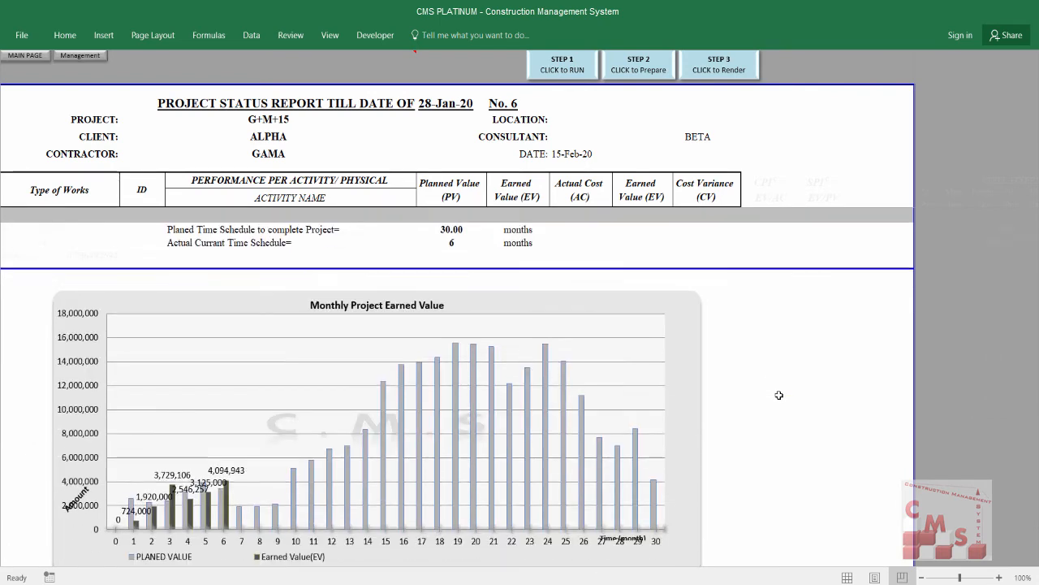
- Read the Narrative's statement on which case to consider and compare its estimates with the Case 1 calculations
{"action": "scroll", "coordinate": [778, 394], "scroll_direction": "down", "scroll_amount": 6}
{"action": "scroll", "coordinate": [779, 395], "scroll_direction": "down", "scroll_amount": 20}
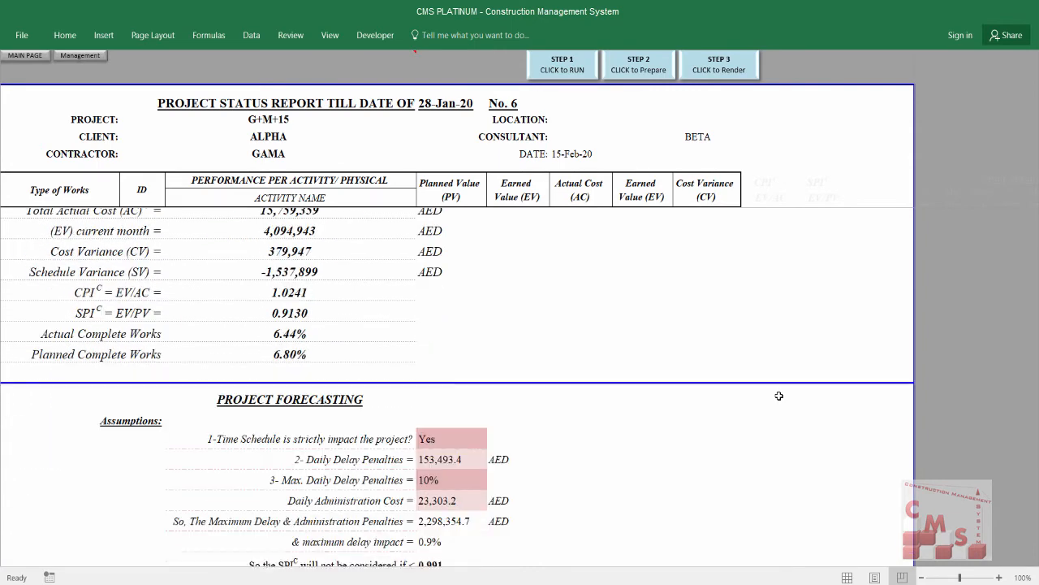
{"action": "scroll", "coordinate": [778, 395], "scroll_direction": "down", "scroll_amount": 5}
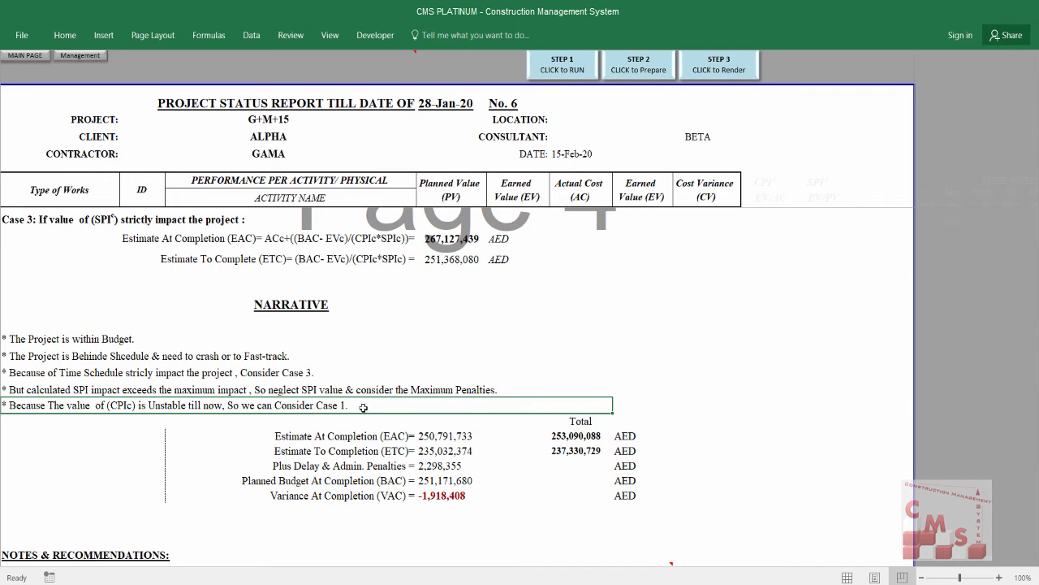
{"action": "scroll", "coordinate": [349, 403], "scroll_direction": "up", "scroll_amount": 5}
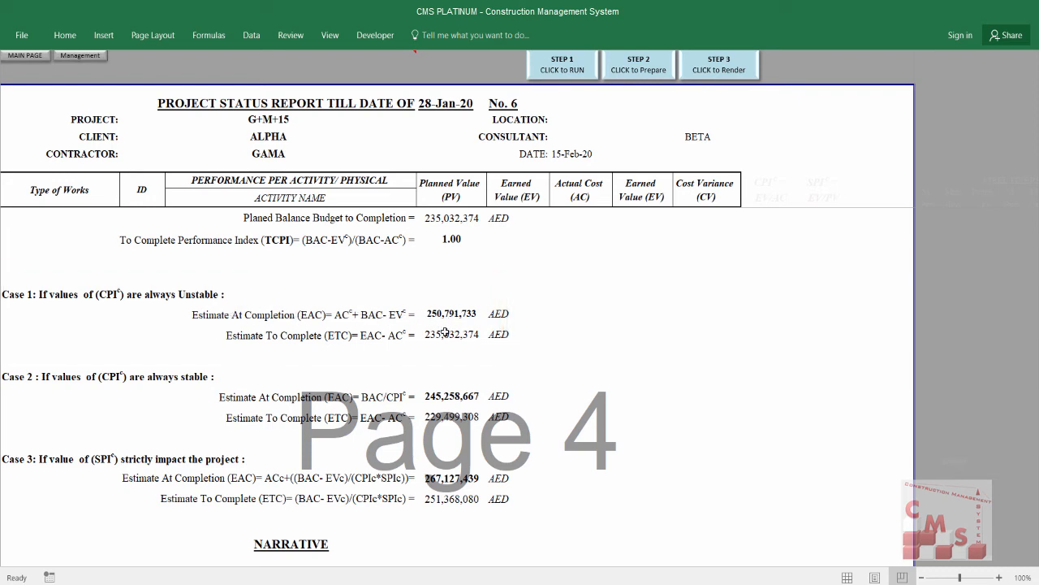
{"action": "scroll", "coordinate": [373, 313], "scroll_direction": "down", "scroll_amount": 5}
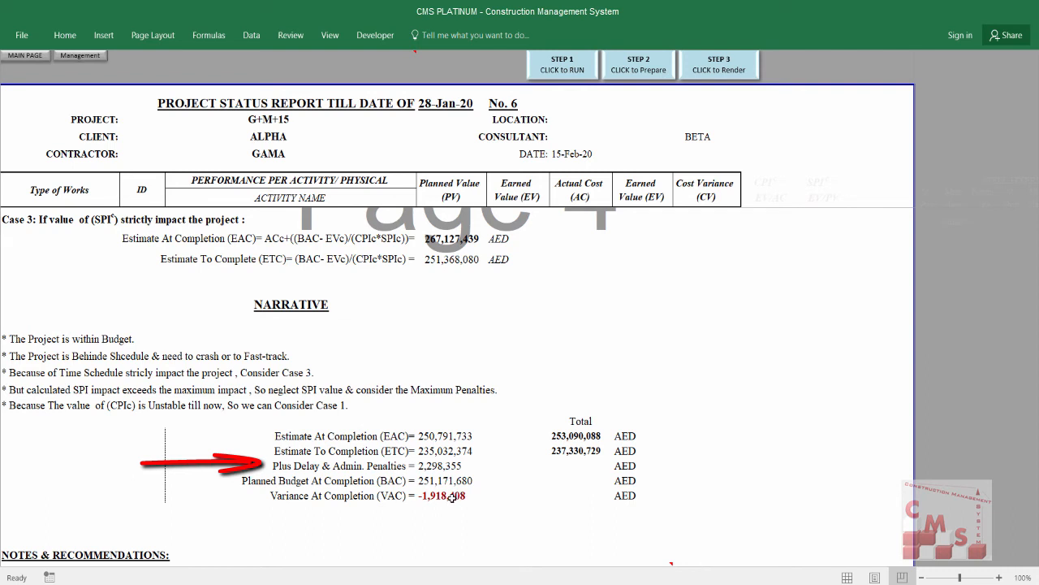
- Check the delay and administration penalties and the total Estimate At Completion against the Budget At Completion
{"action": "left_click", "coordinate": [431, 466]}
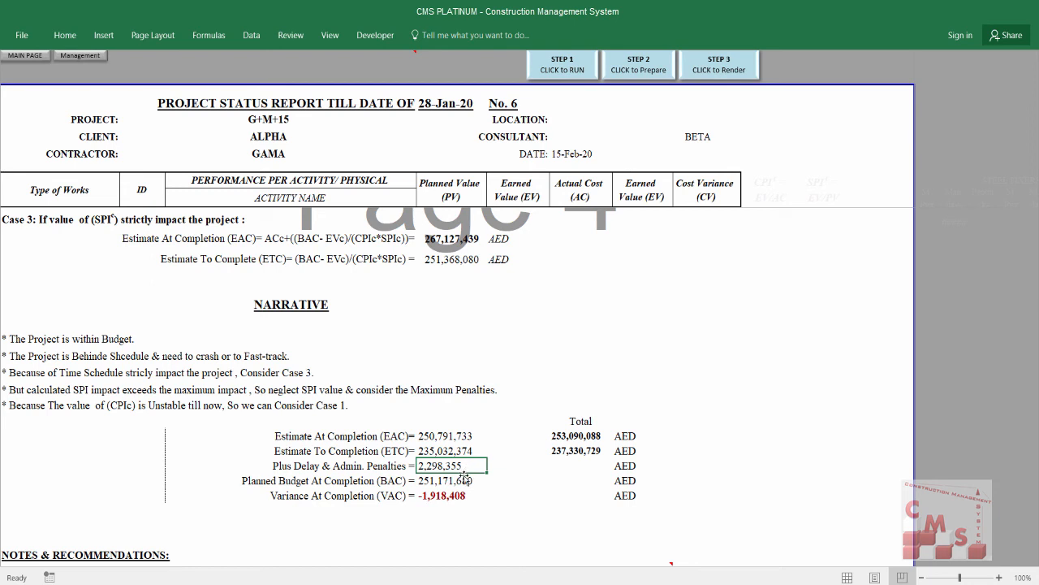
{"action": "left_click", "coordinate": [594, 436]}
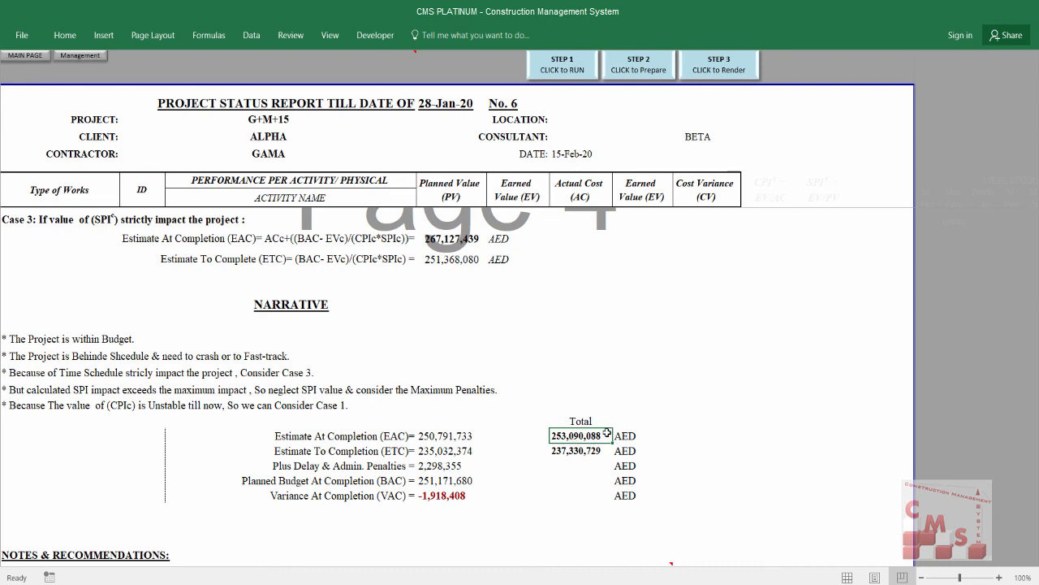
{"action": "scroll", "coordinate": [607, 434], "scroll_direction": "up", "scroll_amount": 10}
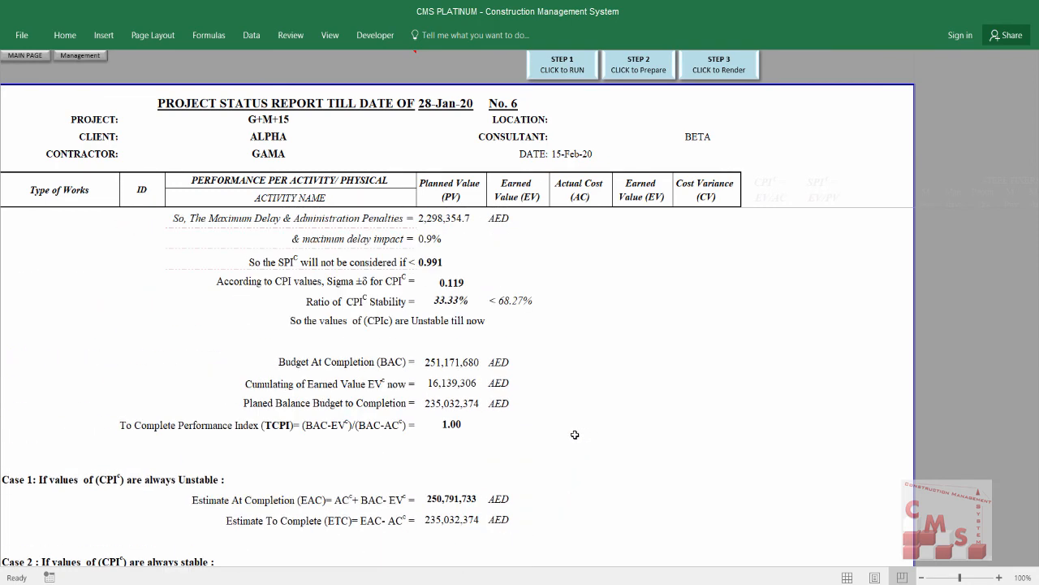
{"action": "left_click", "coordinate": [444, 364]}
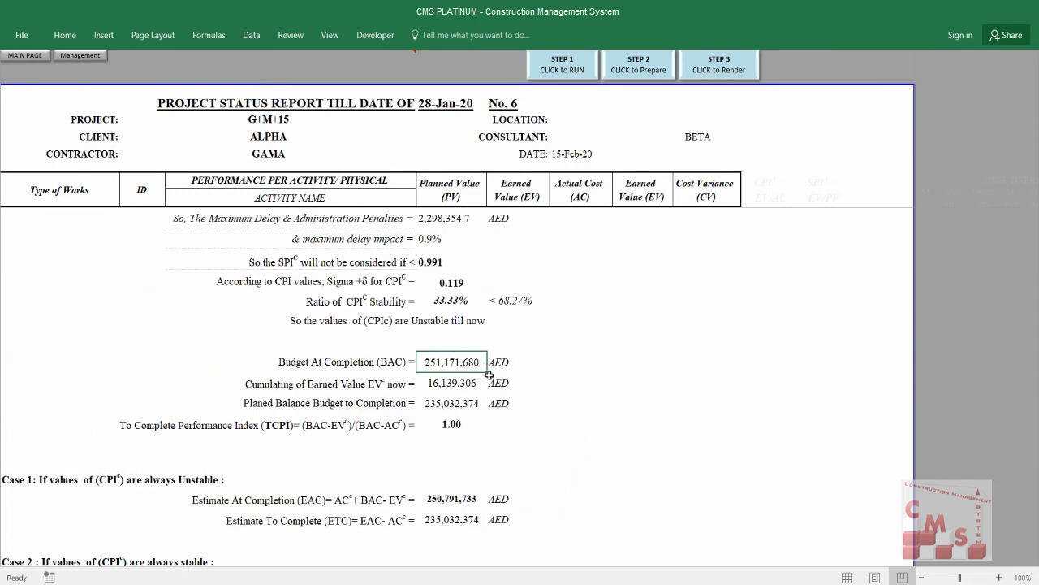
- Inspect the total Estimate At Completion and the Variance At Completion in the Narrative
{"action": "scroll", "coordinate": [454, 360], "scroll_direction": "down", "scroll_amount": 2}
{"action": "scroll", "coordinate": [454, 360], "scroll_direction": "down", "scroll_amount": 5}
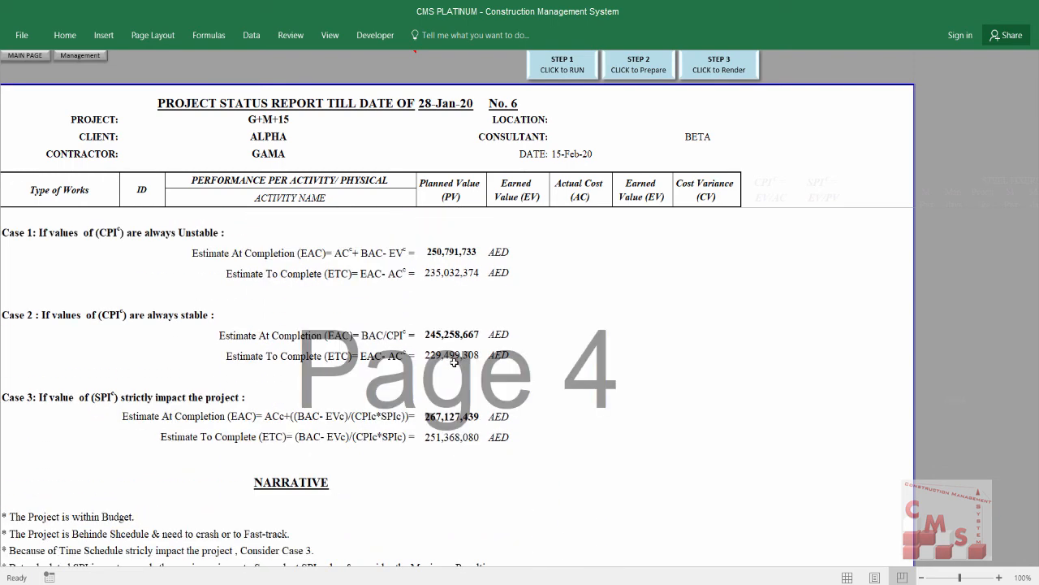
{"action": "left_click", "coordinate": [578, 497]}
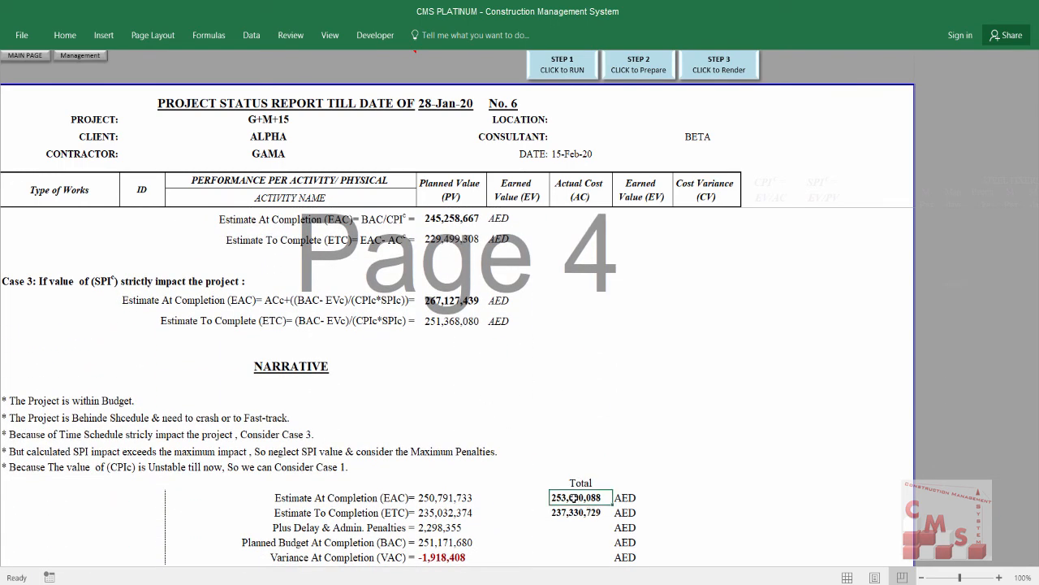
{"action": "scroll", "coordinate": [577, 497], "scroll_direction": "down", "scroll_amount": 1}
{"action": "left_click", "coordinate": [455, 496]}
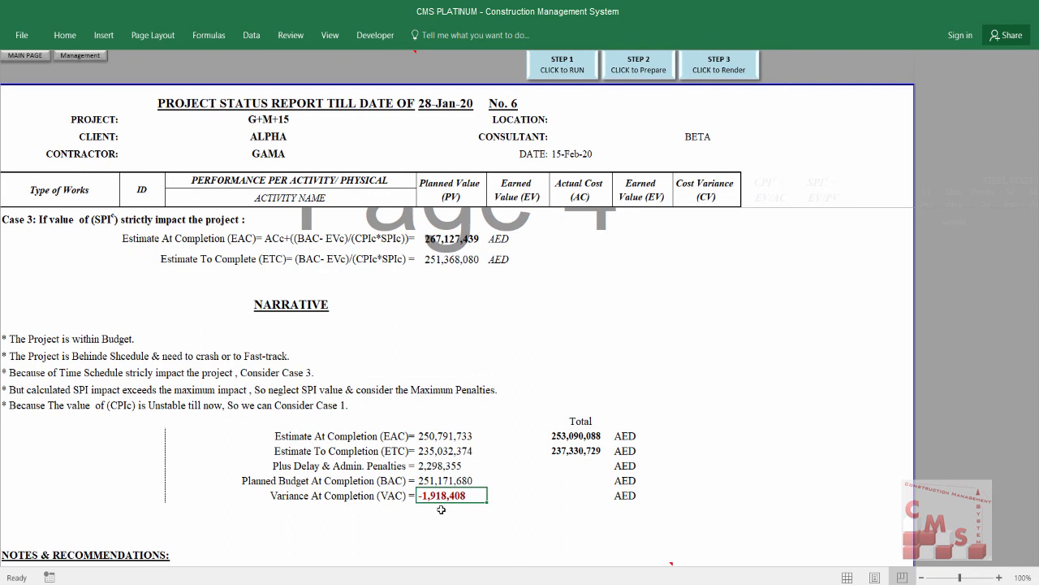